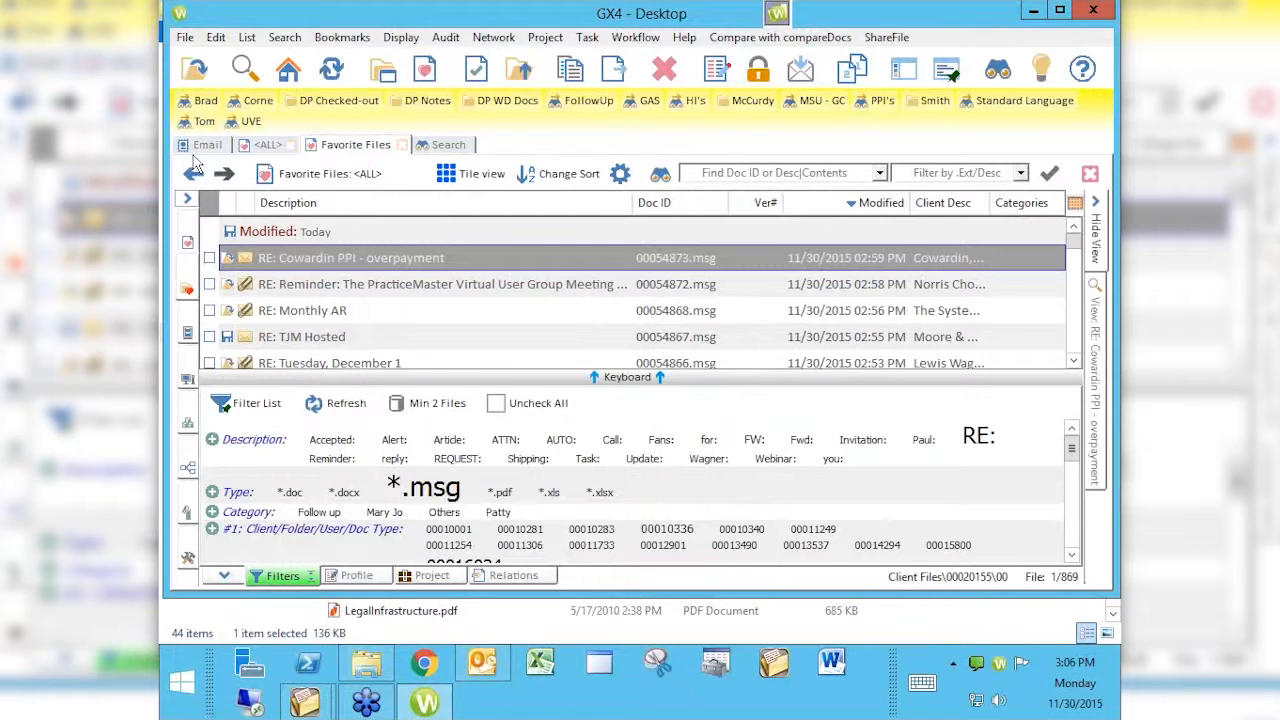
Open the Worldox email view, compare its mailbox folders with the Inbox in Outlook, and return to Worldox.
left_click(199, 145)
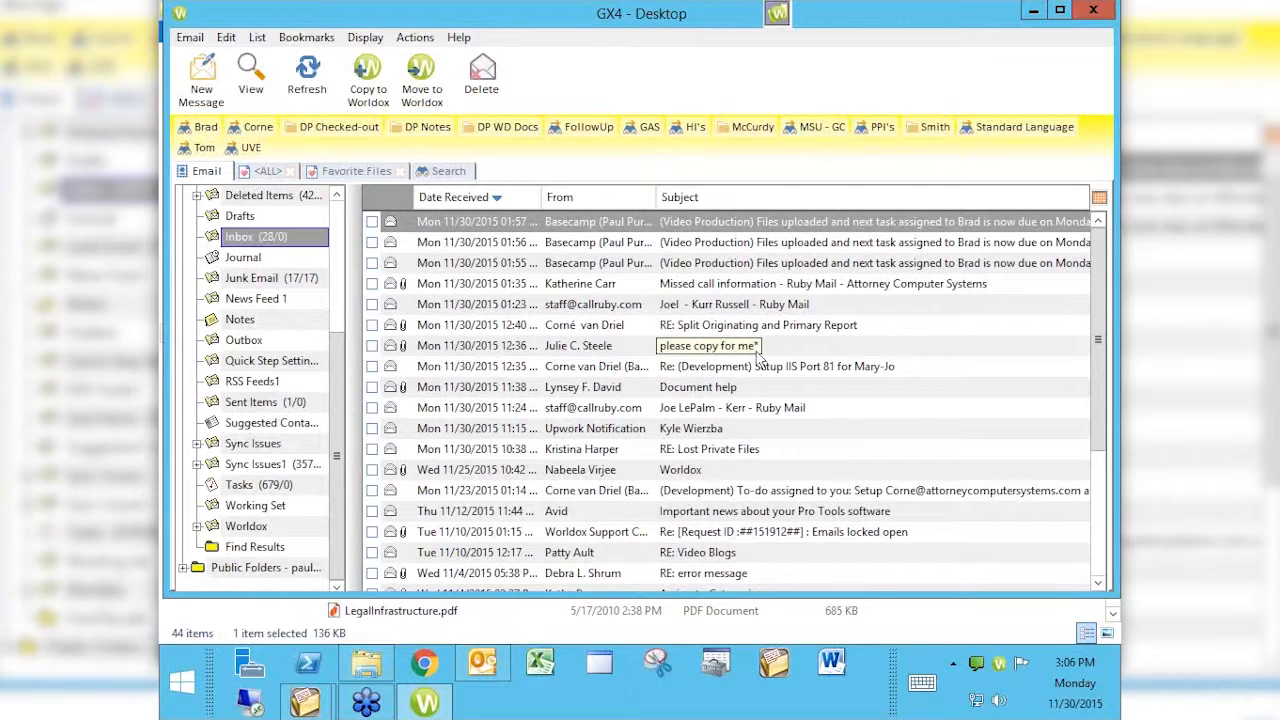
left_click(340, 222)
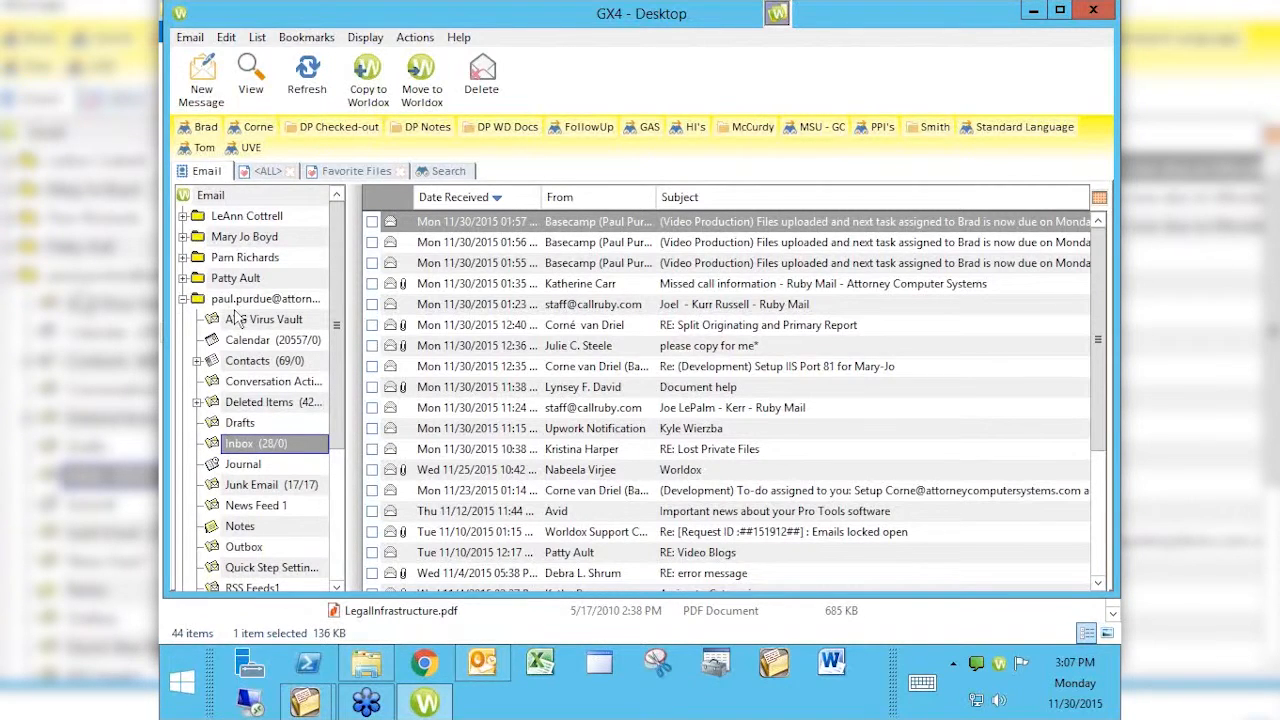
left_click(484, 668)
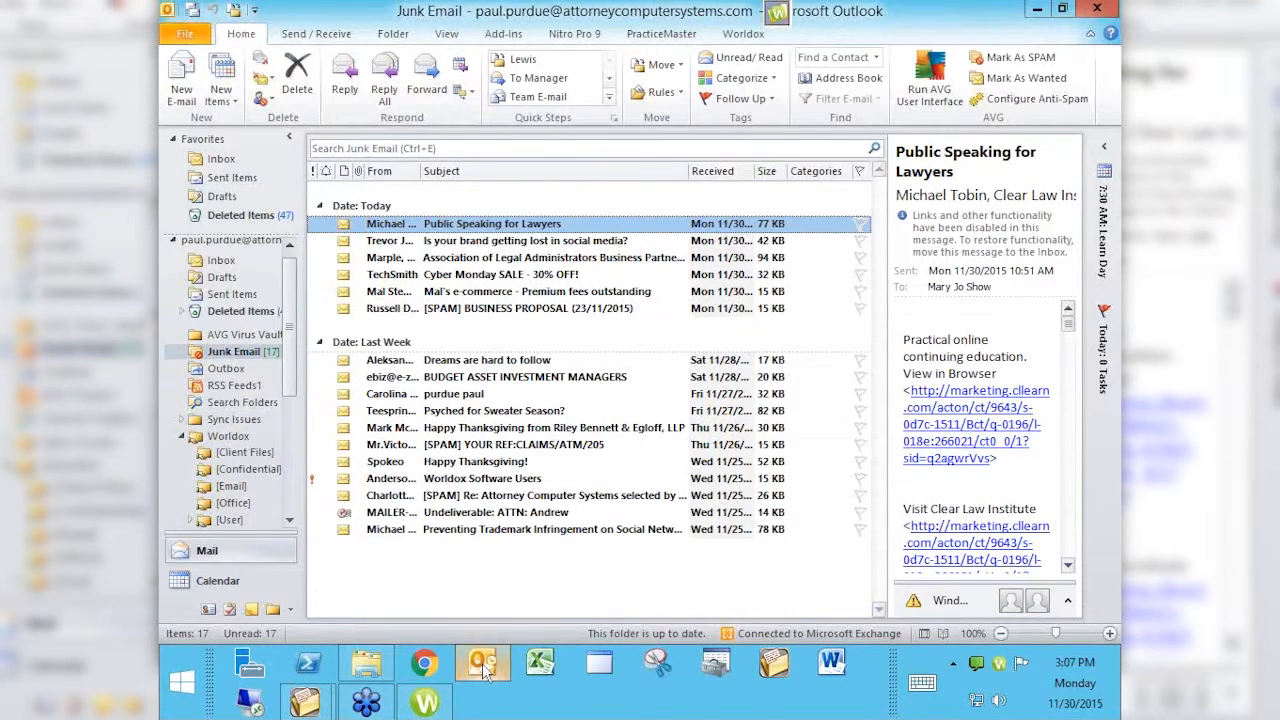
left_click(221, 159)
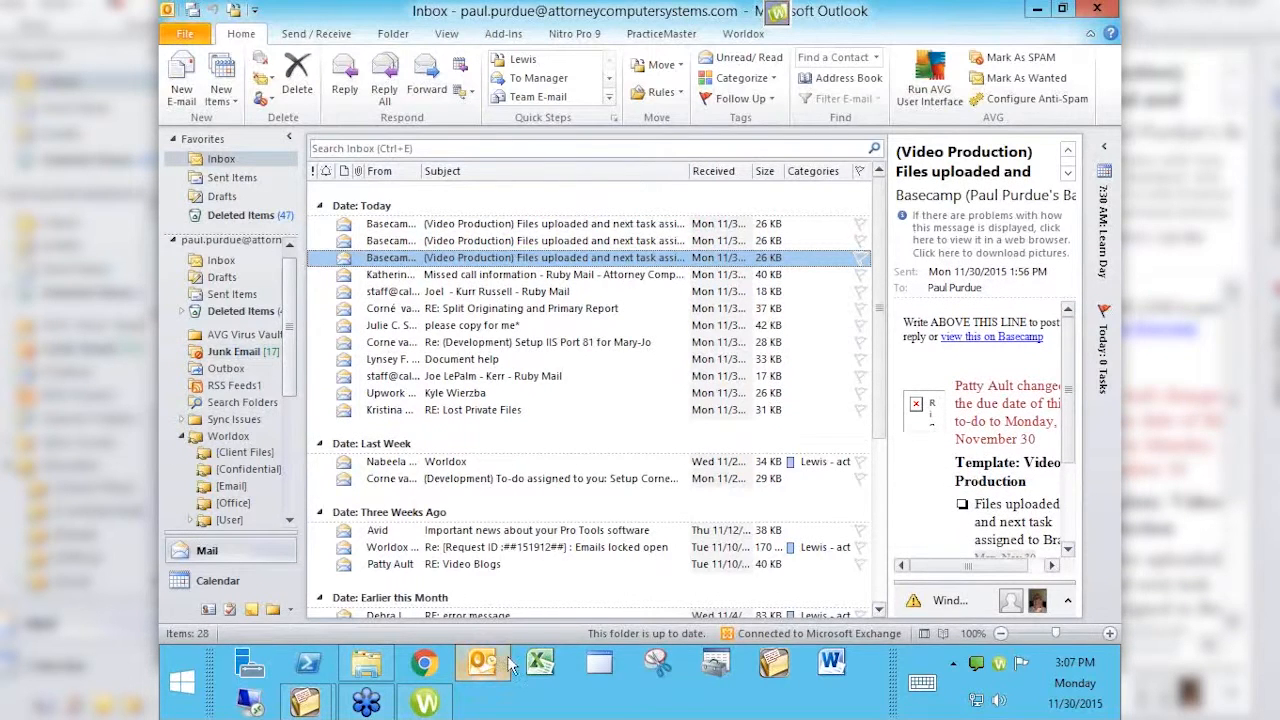
left_click(425, 703)
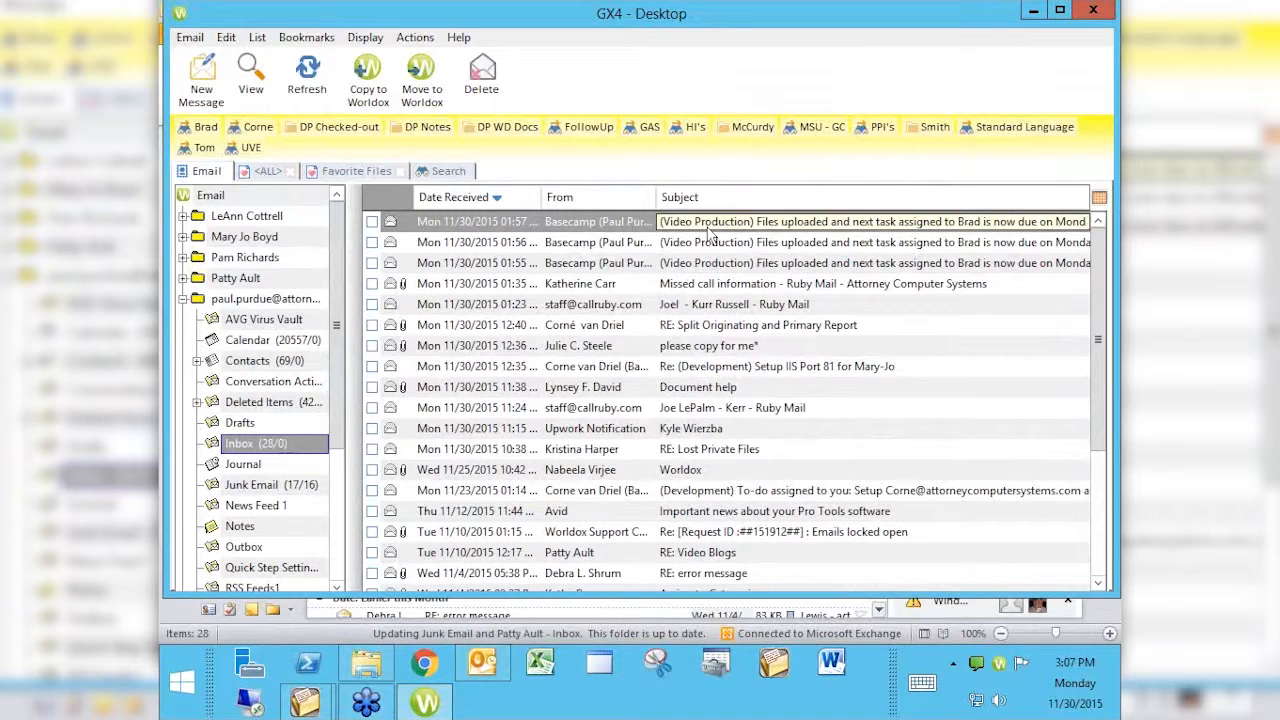
View the mailbox's Drafts and Deleted Items folders and return to the Inbox.
left_click(240, 425)
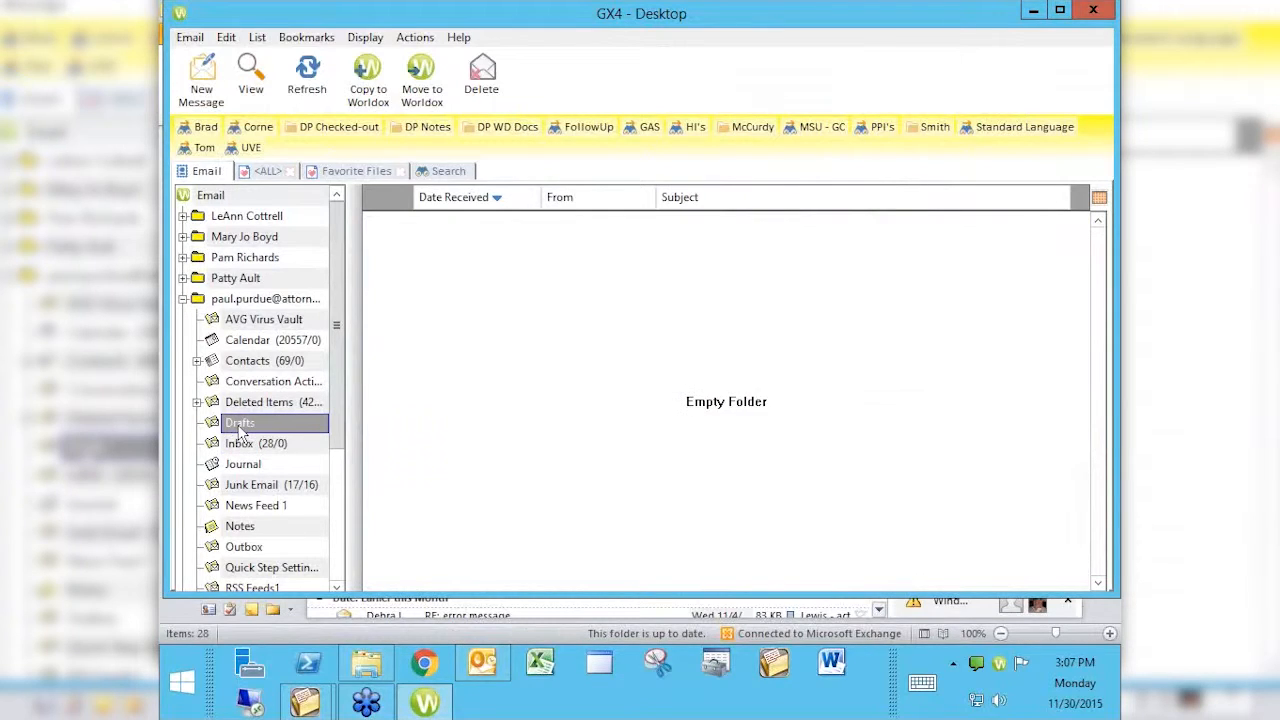
left_click(266, 404)
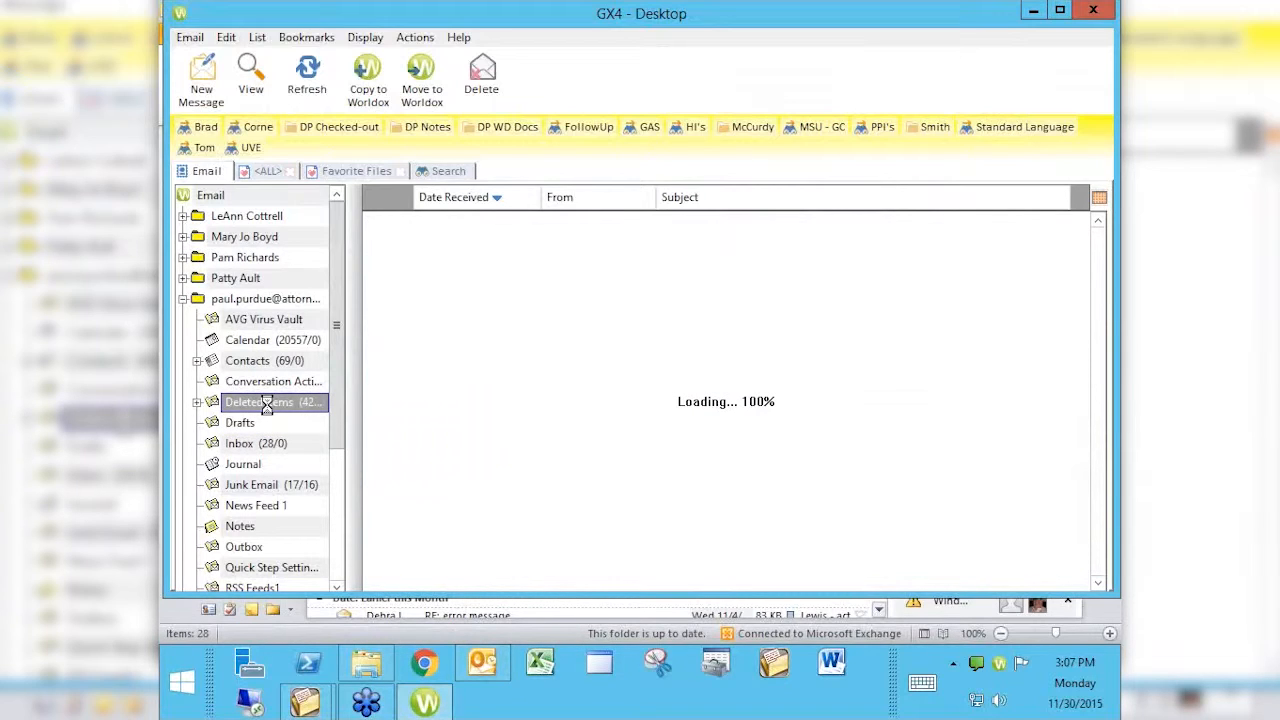
left_click(245, 445)
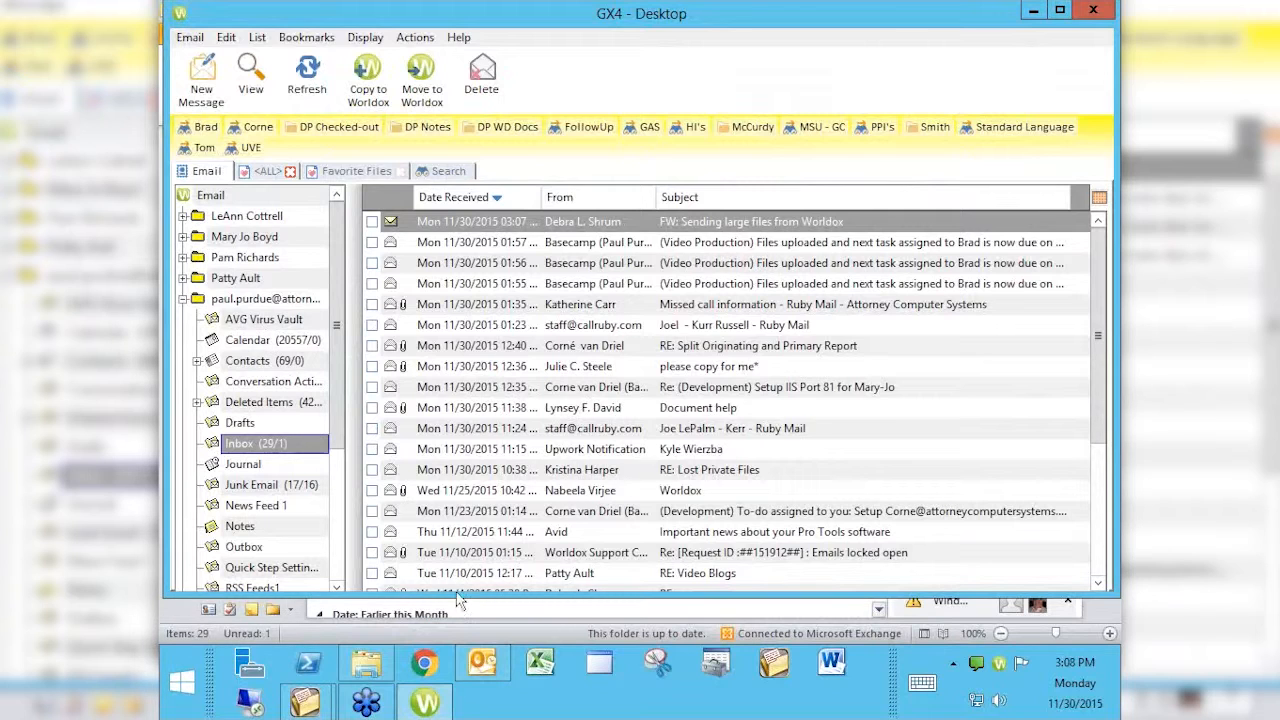
Check the Inbox in Outlook against the Worldox Inbox, and select the Upwork Notification message in Worldox.
left_click(490, 645)
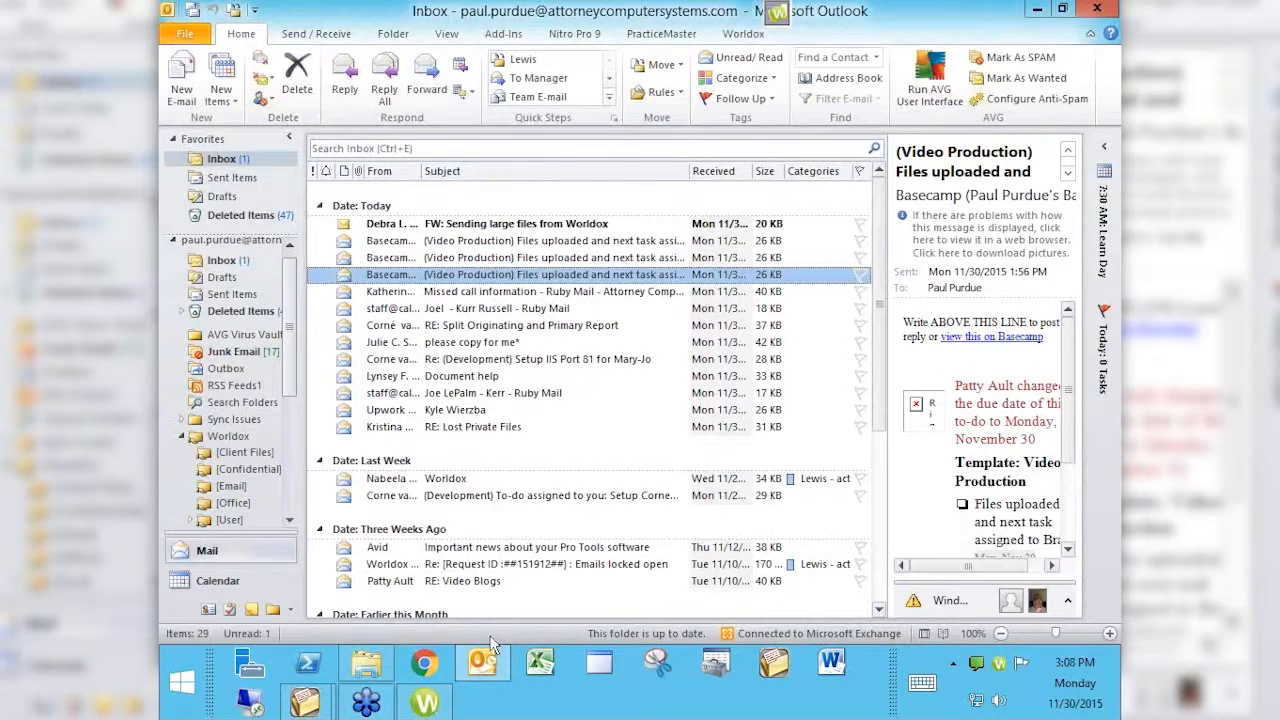
left_click(426, 704)
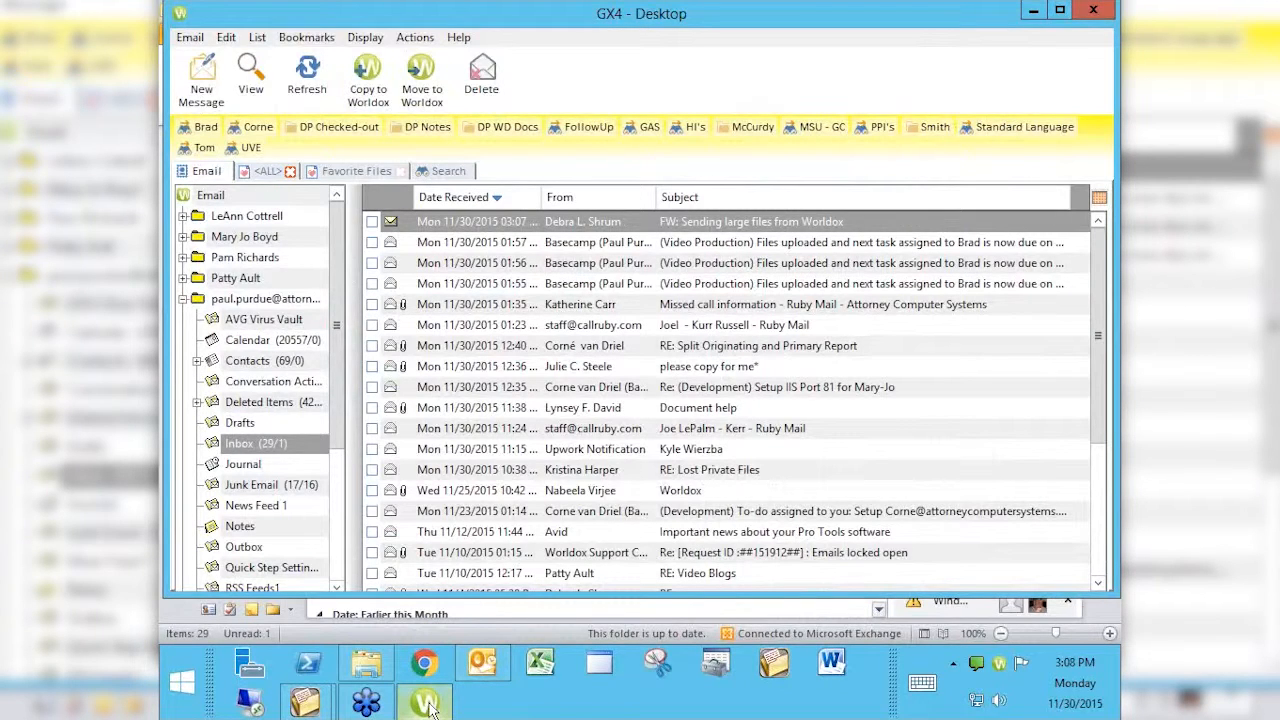
left_click(700, 449)
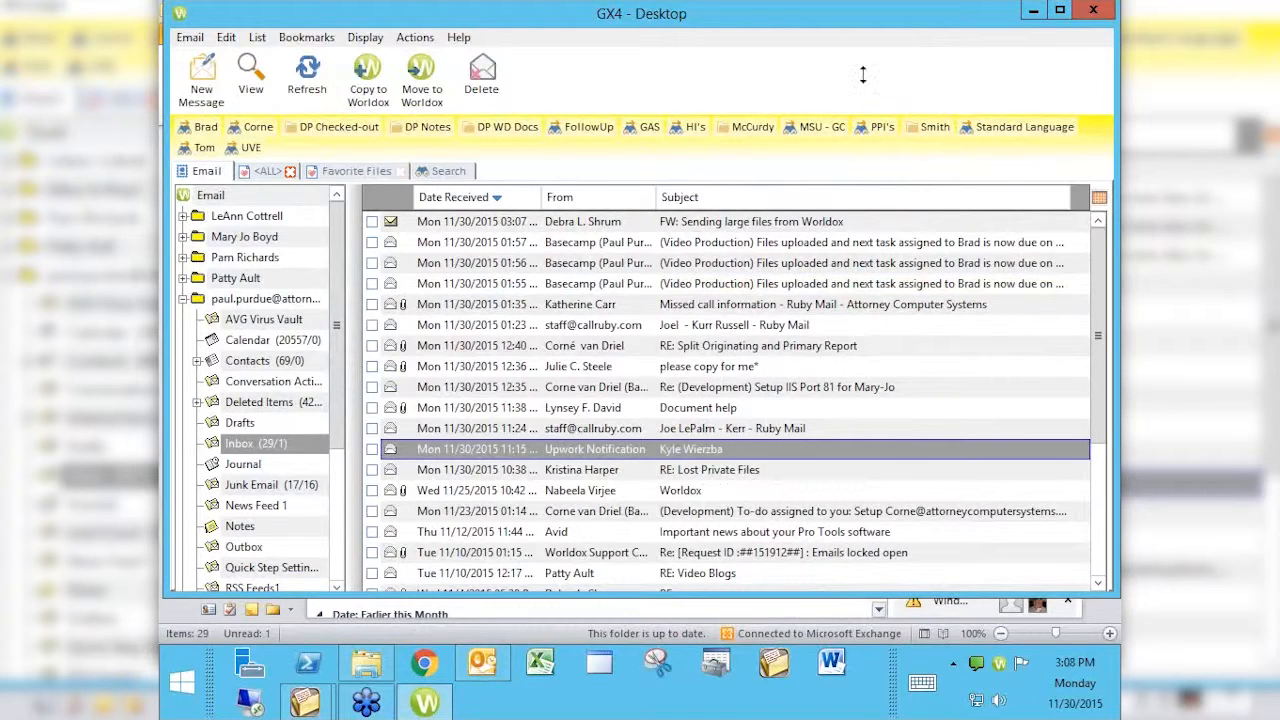
Open the personal Address Rules and view the settings of the +Profile rule for *@* addresses without changing them.
left_click(228, 40)
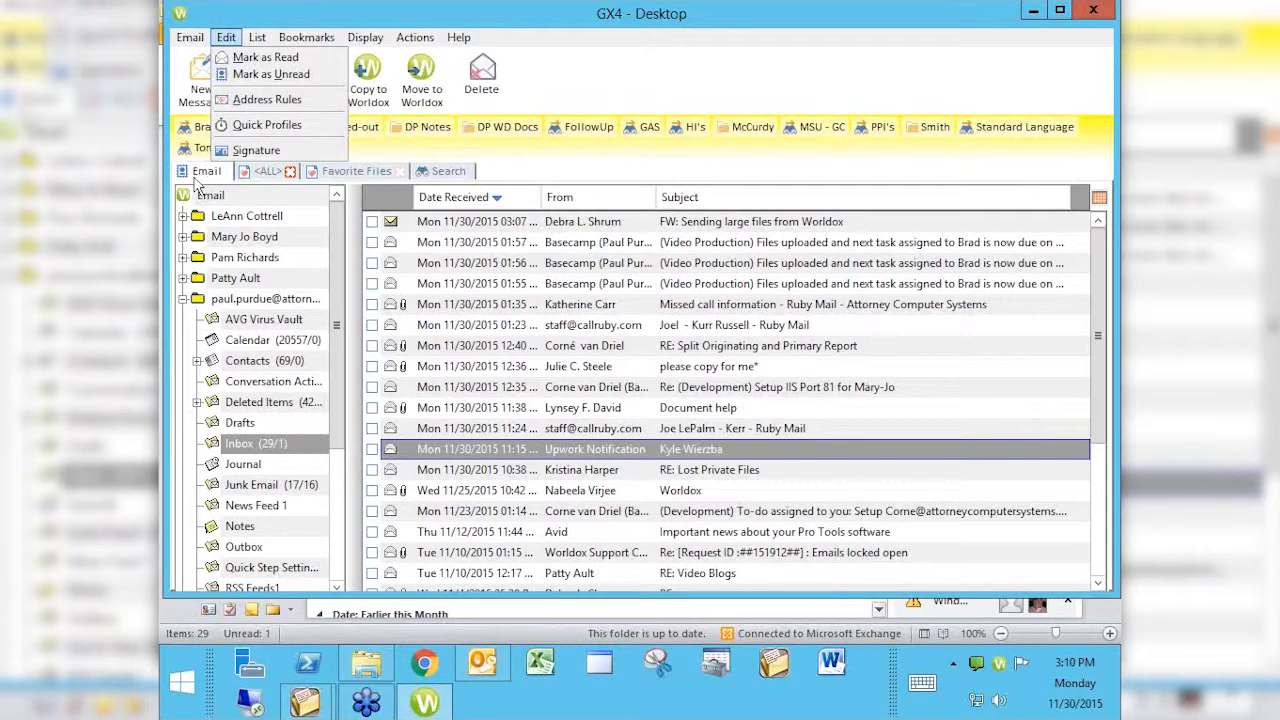
left_click(243, 100)
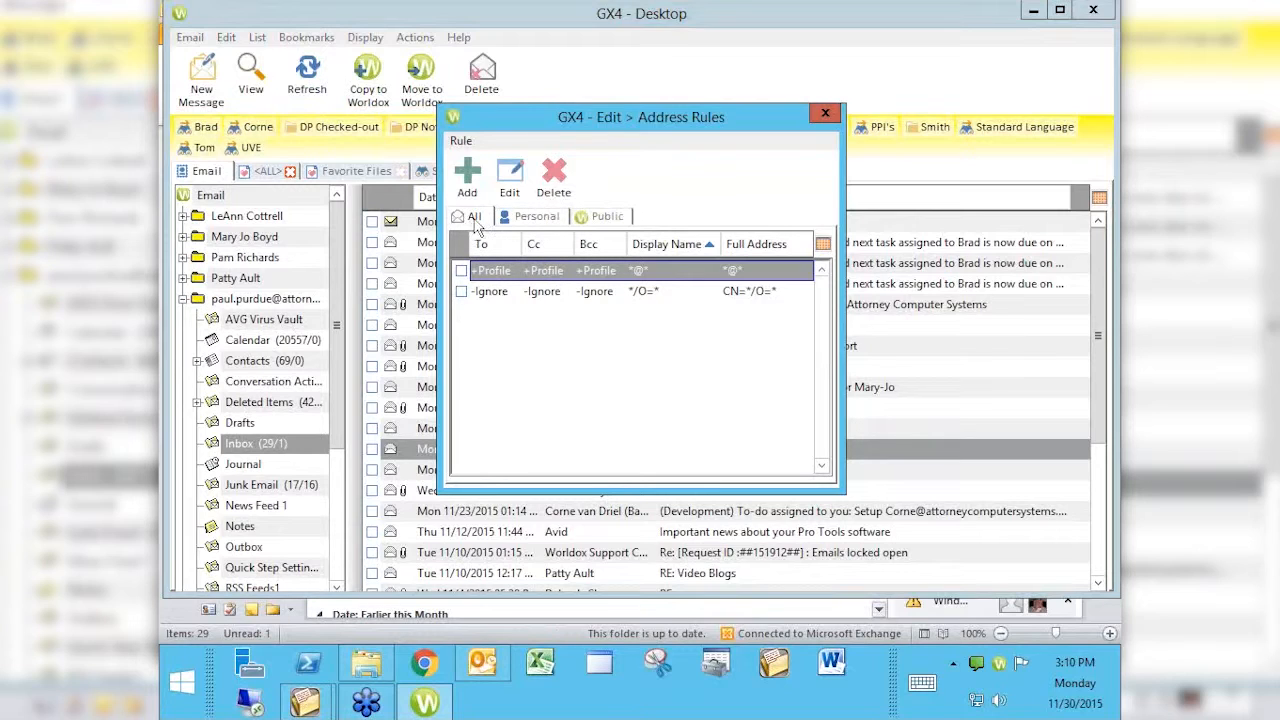
left_click(537, 222)
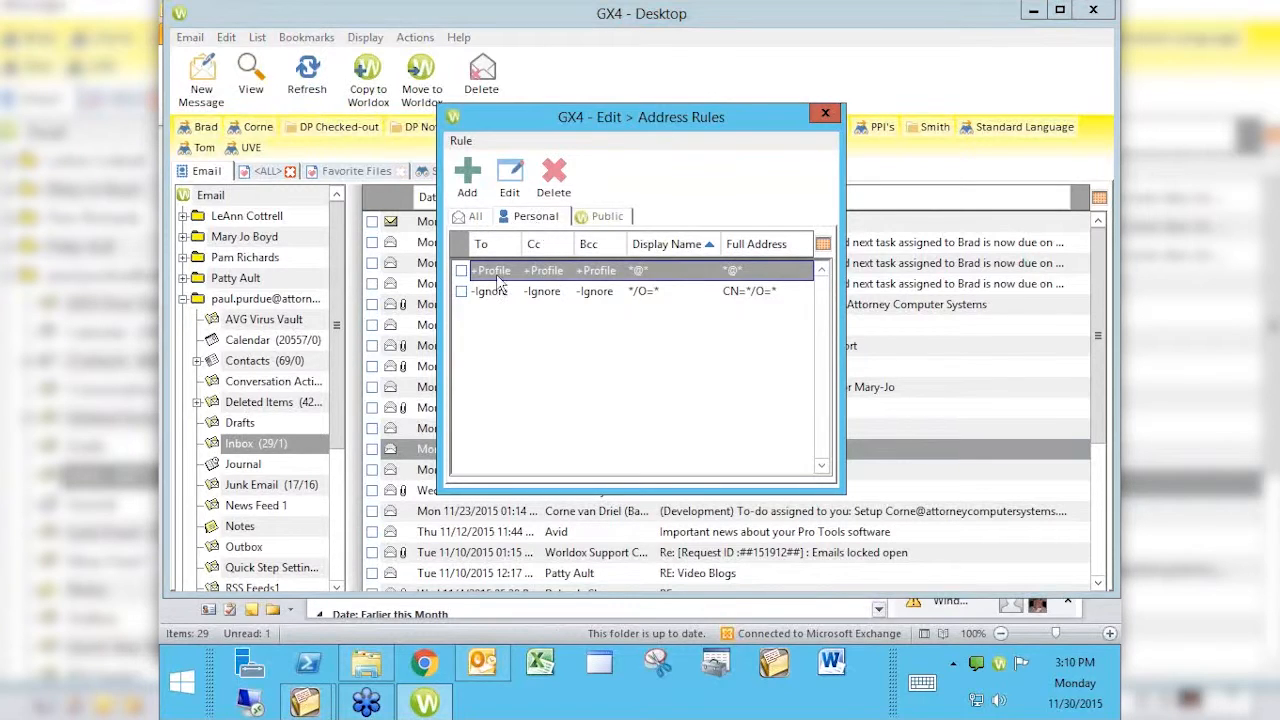
double_click(560, 275)
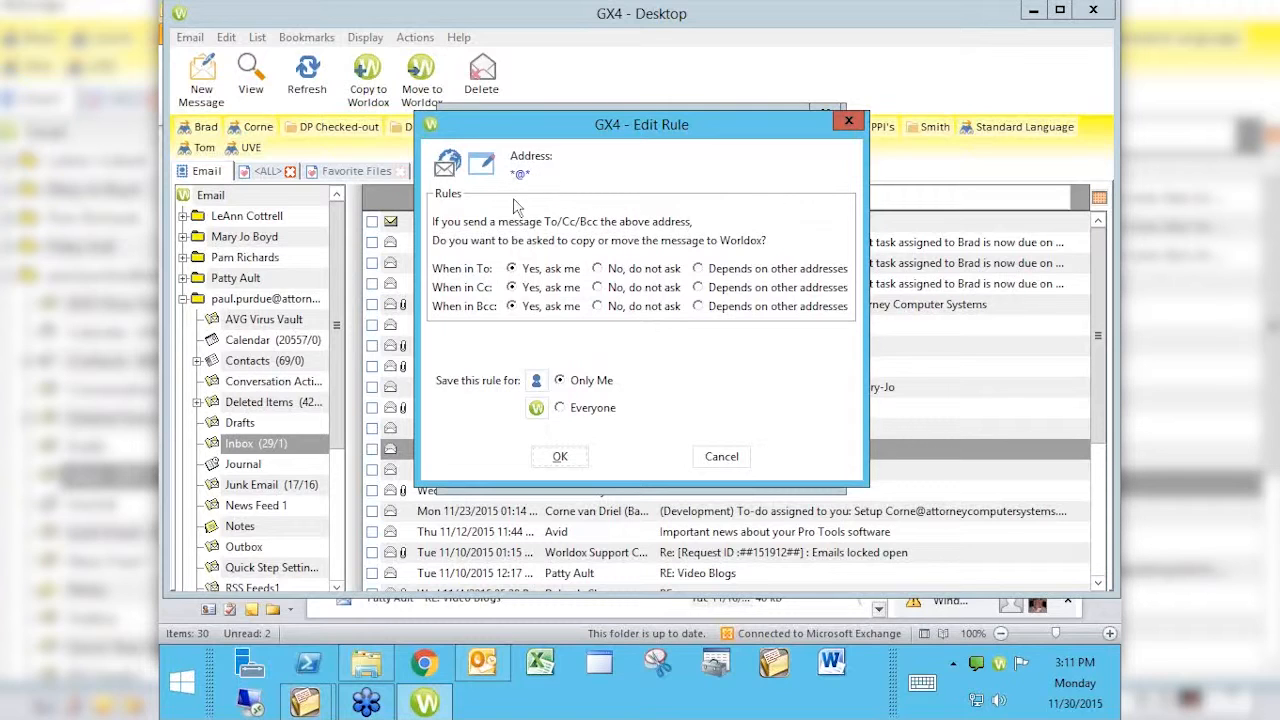
left_click(848, 121)
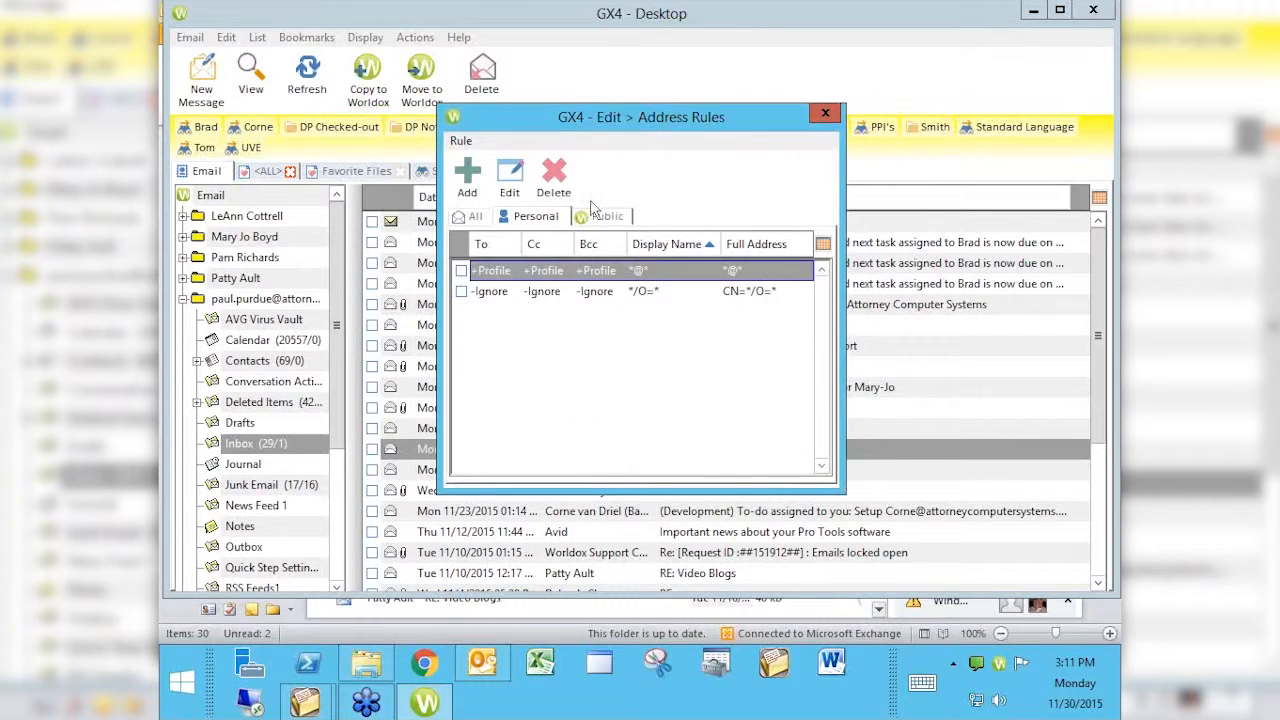
Open the -Ignore rule for */O=* addresses, view its To, Cc and Bcc settings, and close it unchanged.
left_click(502, 292)
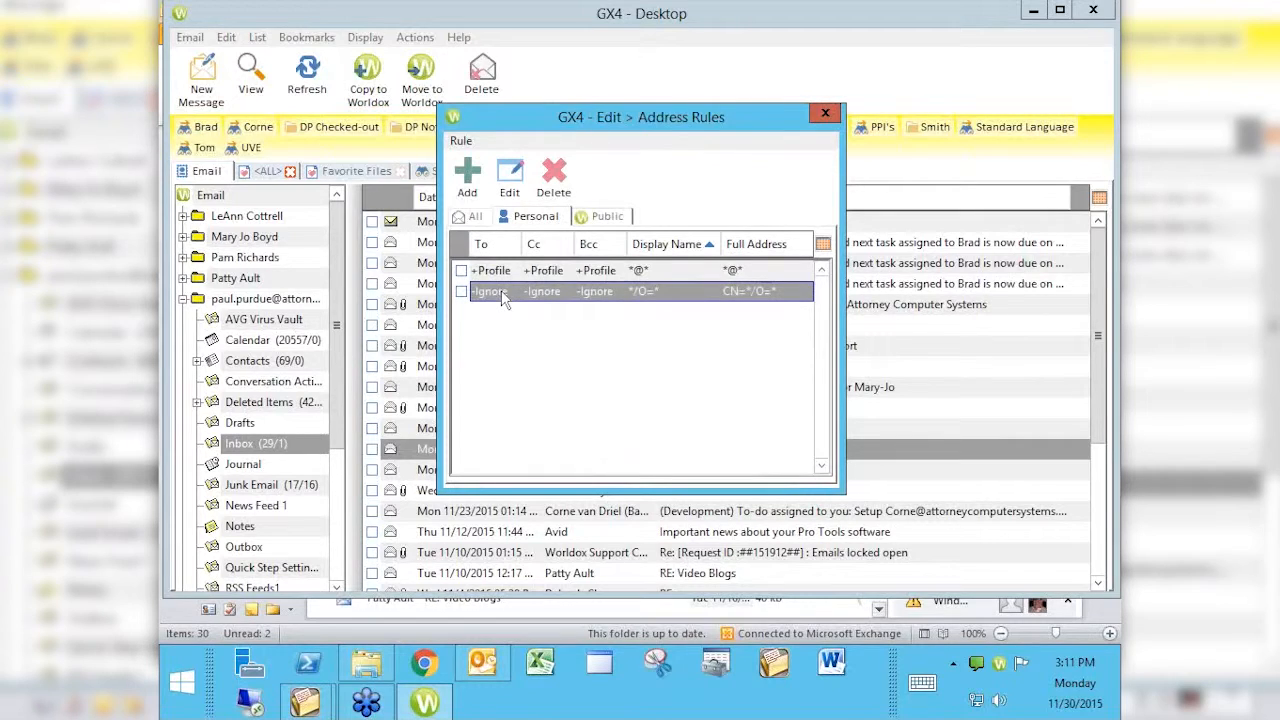
double_click(501, 291)
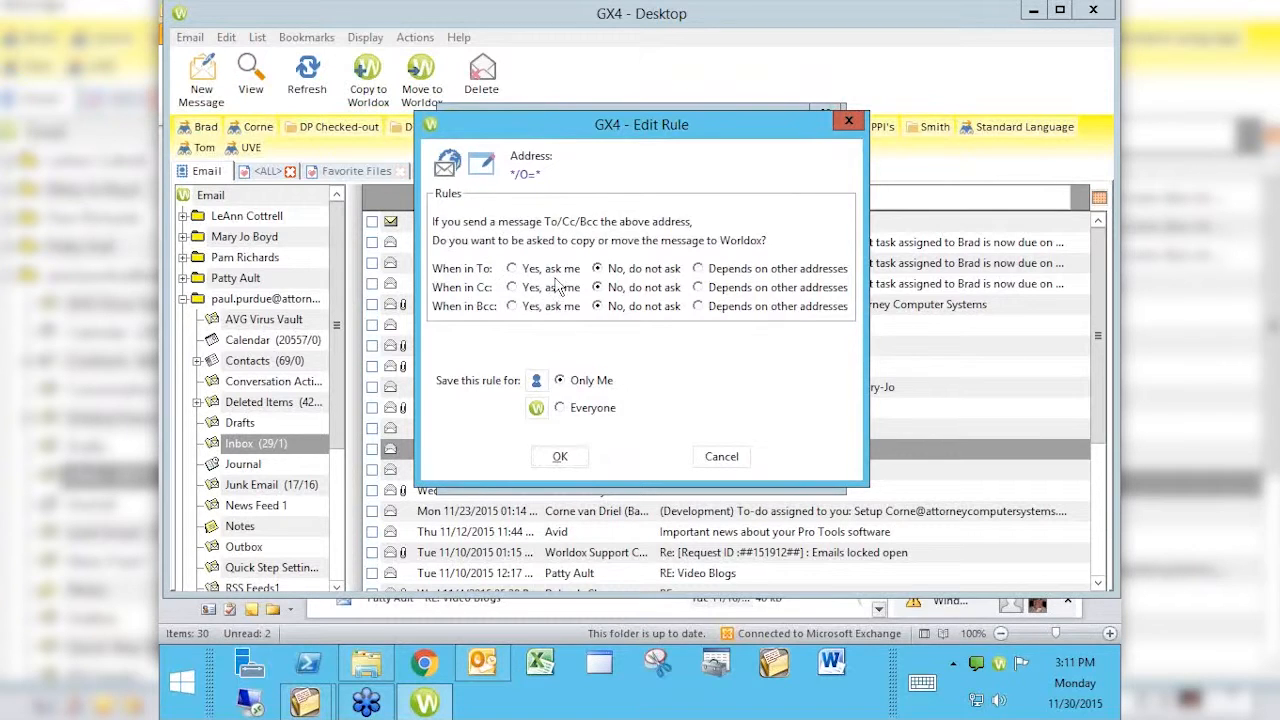
left_click(849, 121)
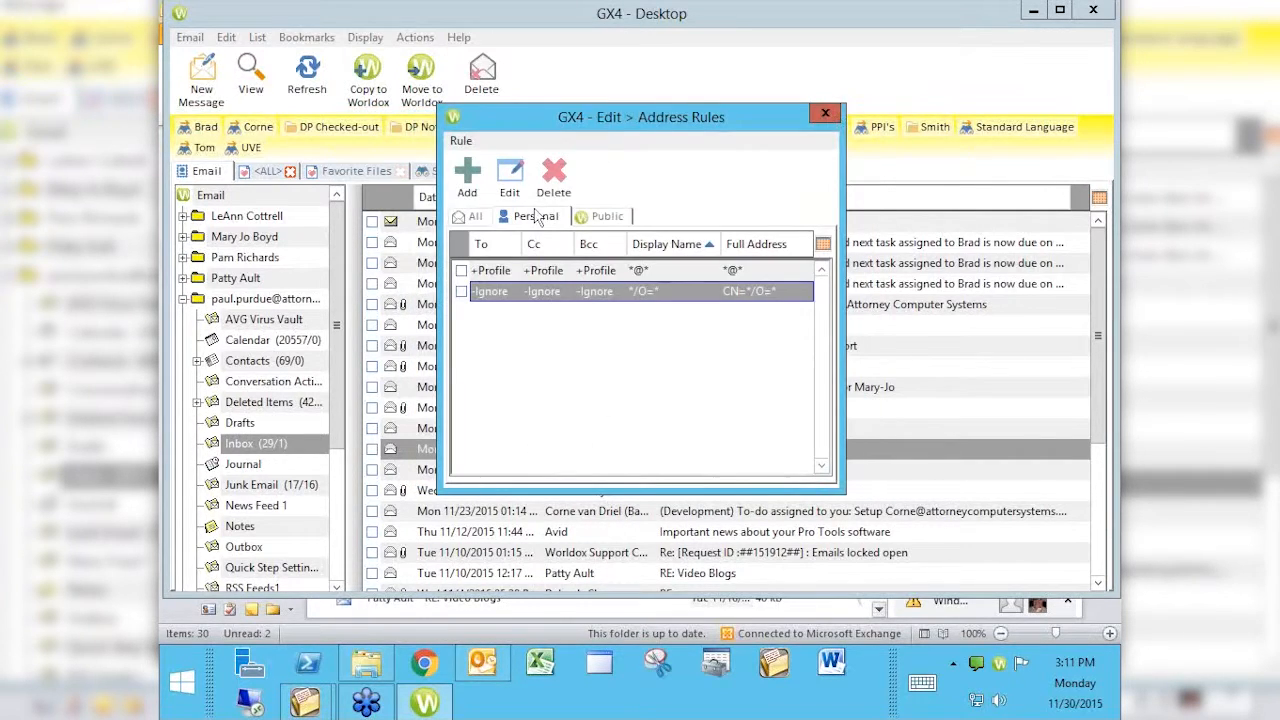
Try out a new rule for a specific address with "No, do not ask" for To, Cc and Bcc, and discard it.
left_click(470, 178)
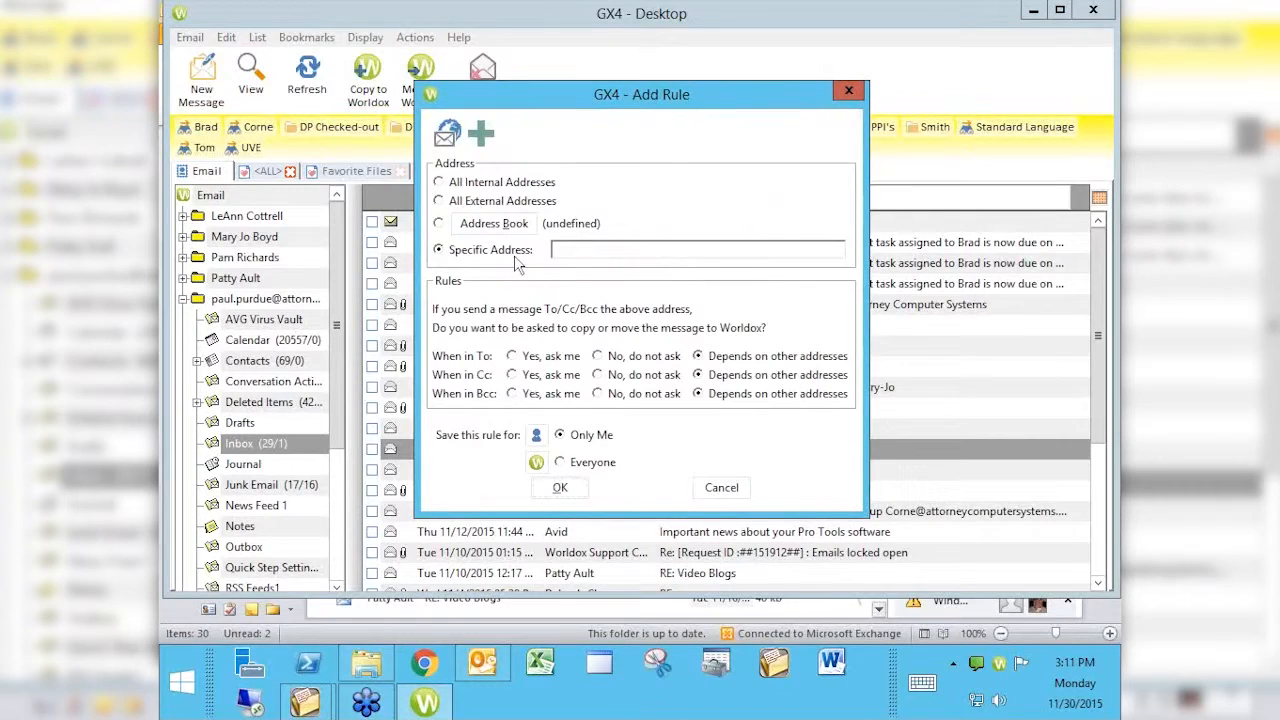
left_click(449, 183)
left_click_drag(610, 92, 801, 114)
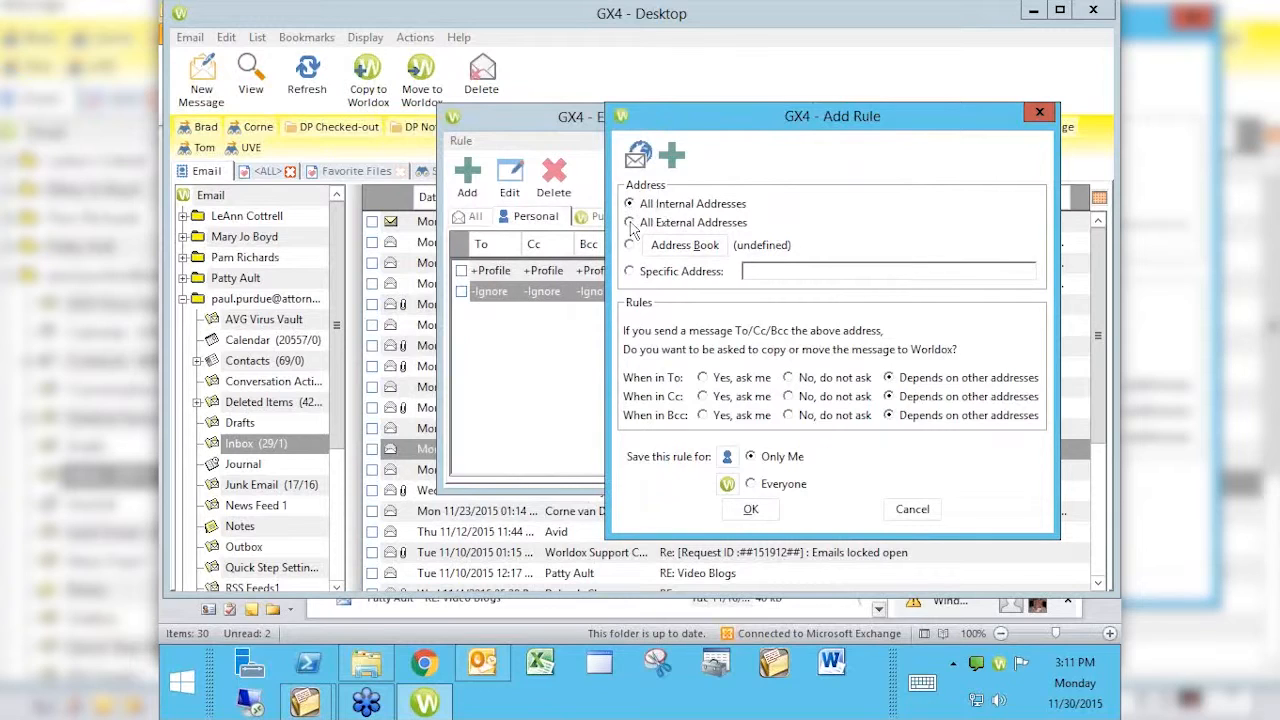
left_click(629, 204)
left_click(629, 273)
left_click(788, 377)
left_click(788, 396)
left_click(788, 415)
left_click(1043, 115)
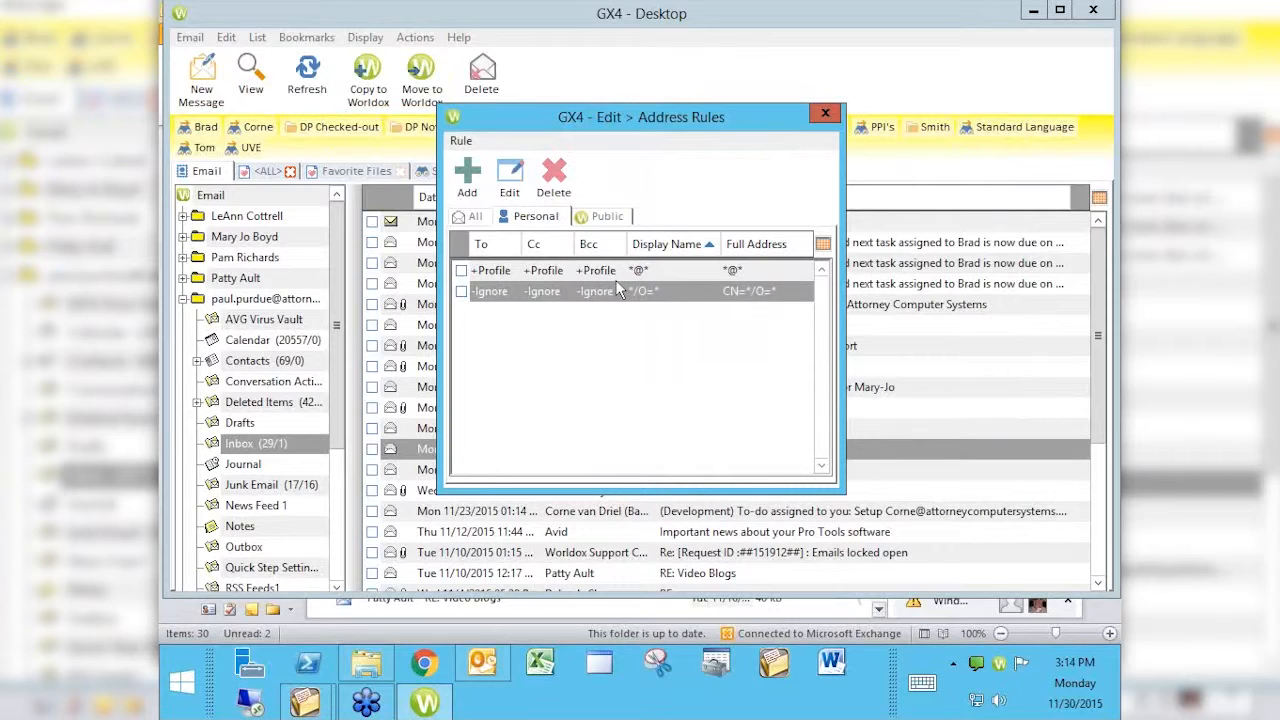
Review the */O=* ignore rule once more and close the Address Rules without saving changes.
left_click(732, 290)
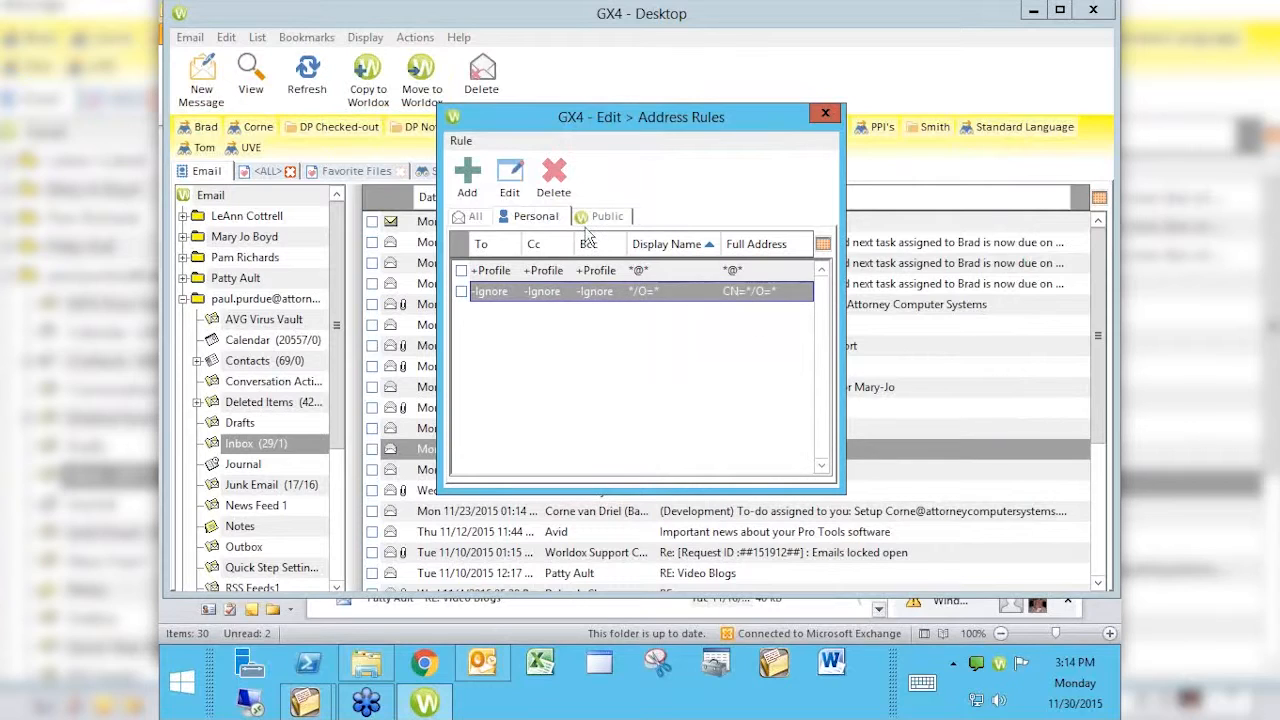
left_click(511, 174)
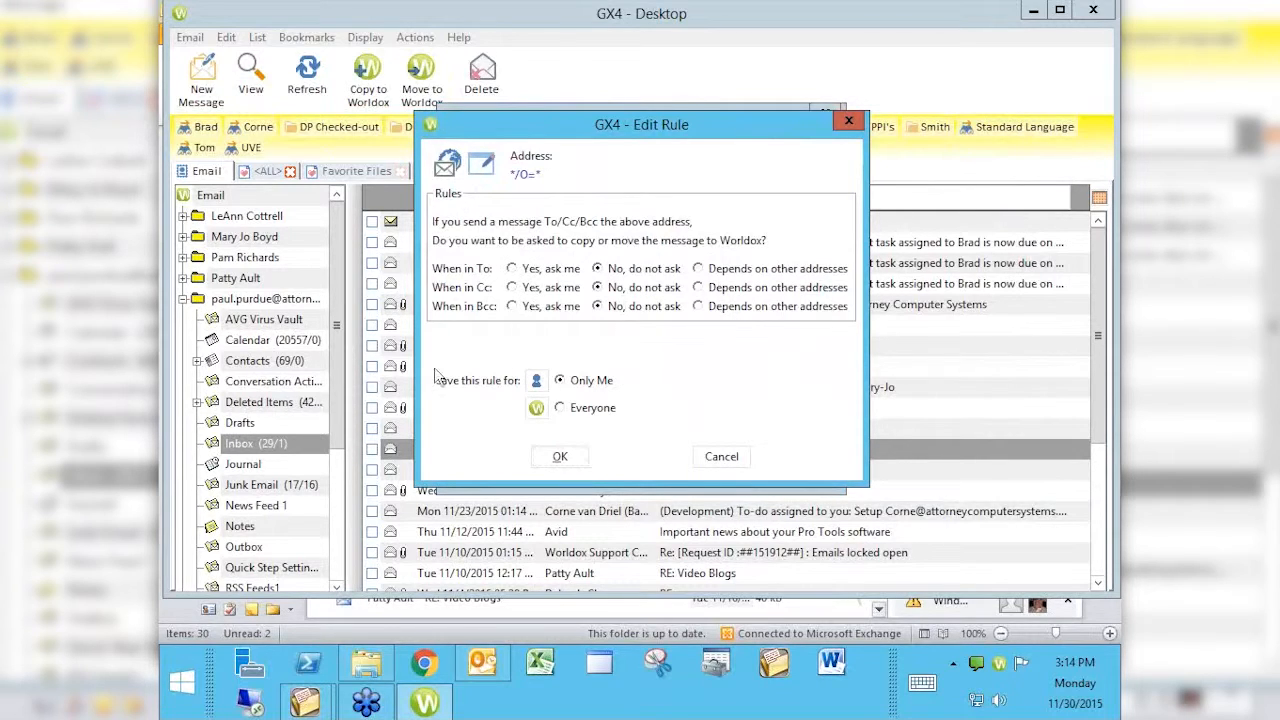
left_click(848, 121)
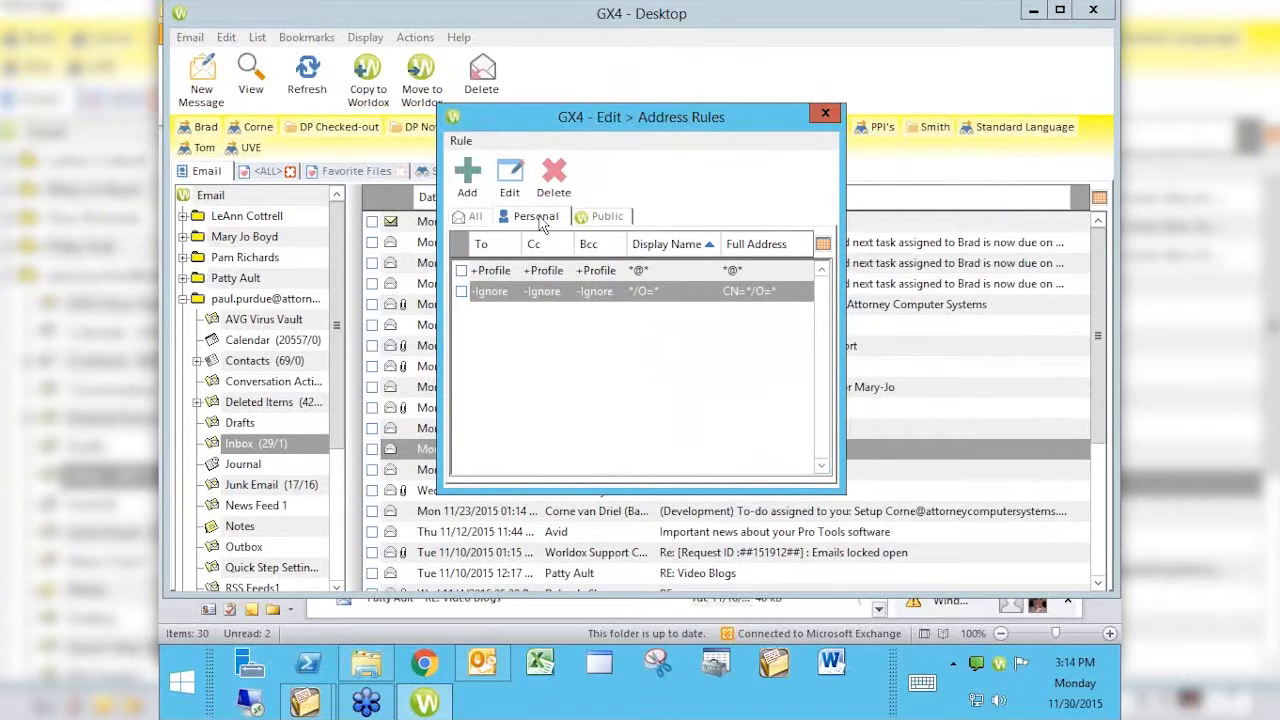
left_click(825, 117)
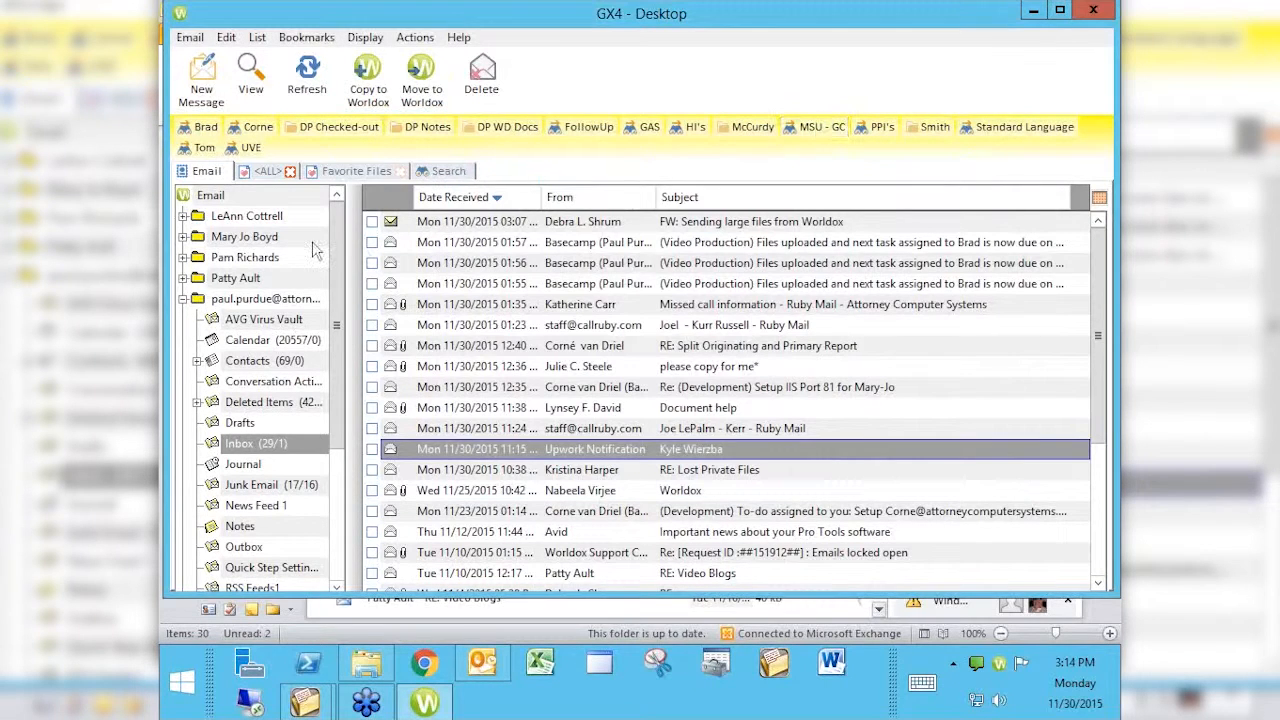
left_click(226, 40)
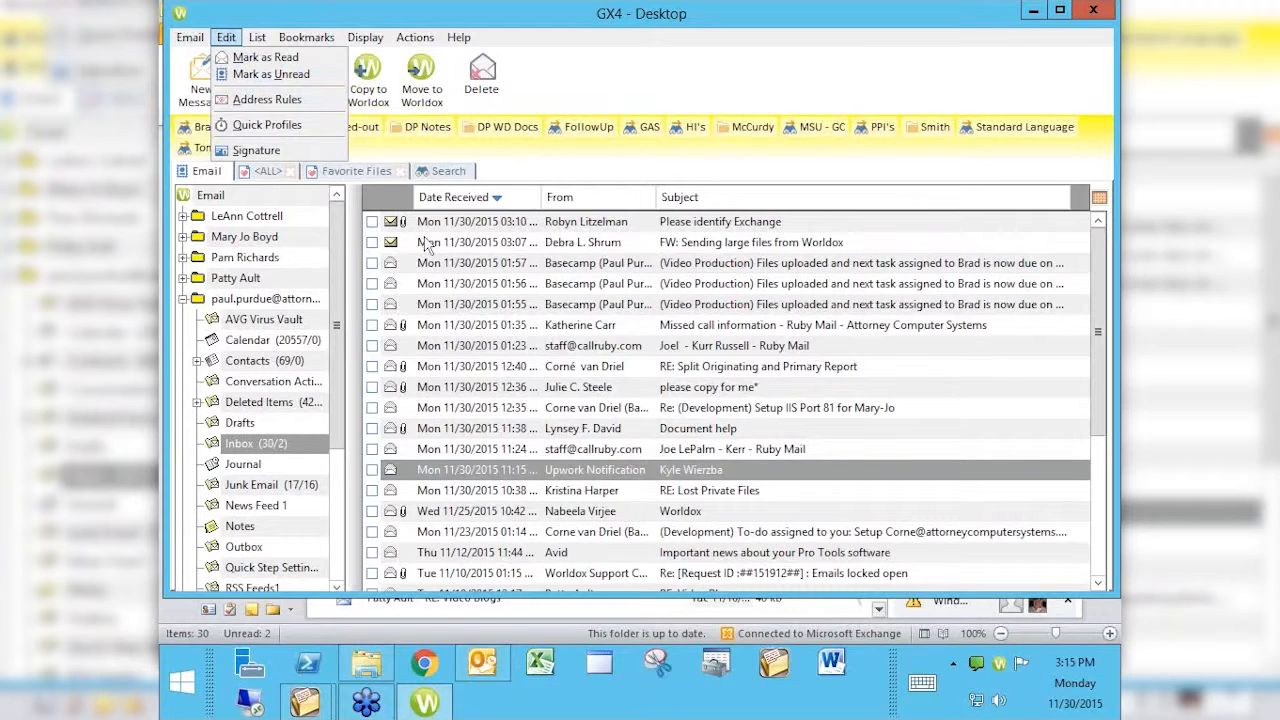
left_click(671, 60)
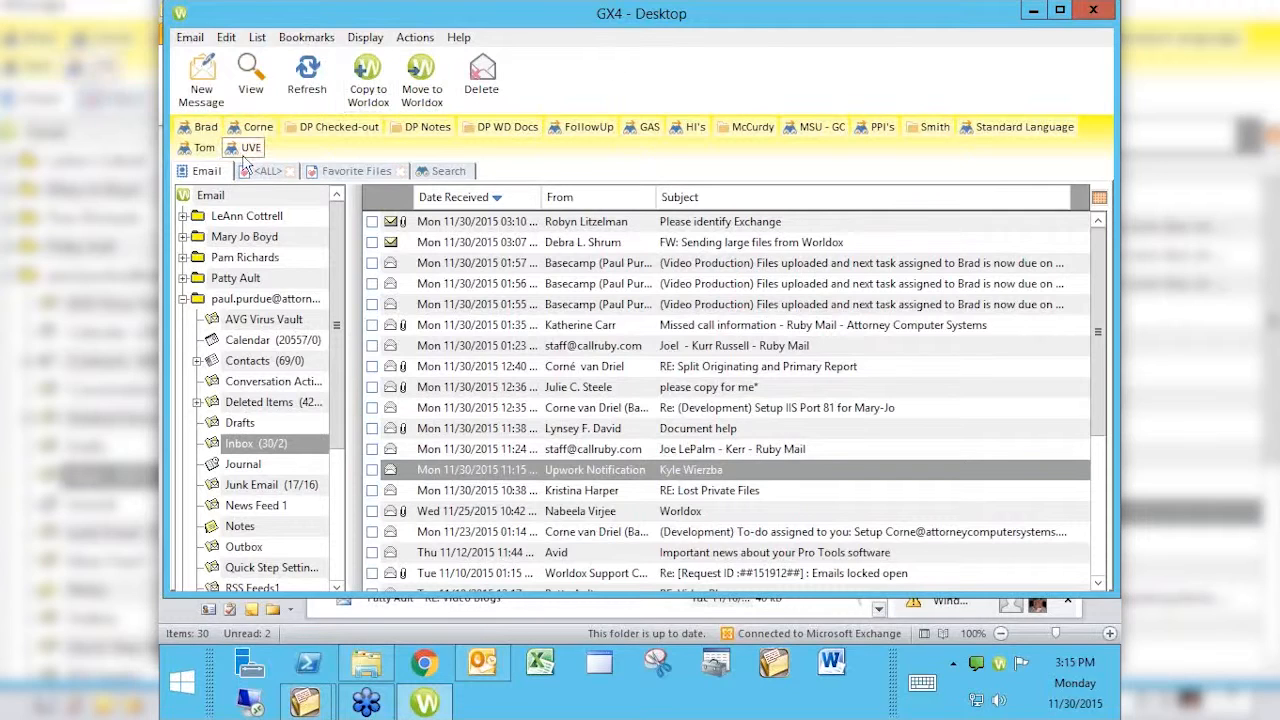
Look through the recently modified email files in Favorite Files down to the previous day's items.
left_click(330, 172)
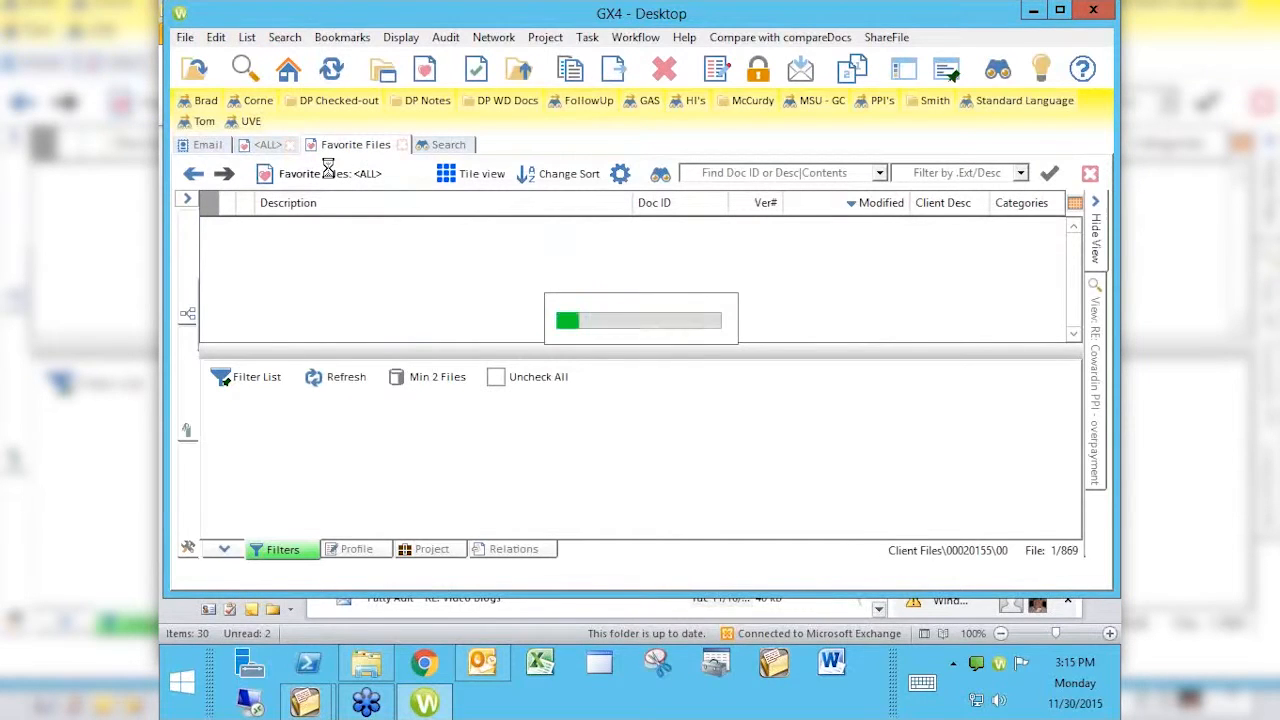
key("Down")
key("Down")
key("Down")
key("Down")
key("Down")
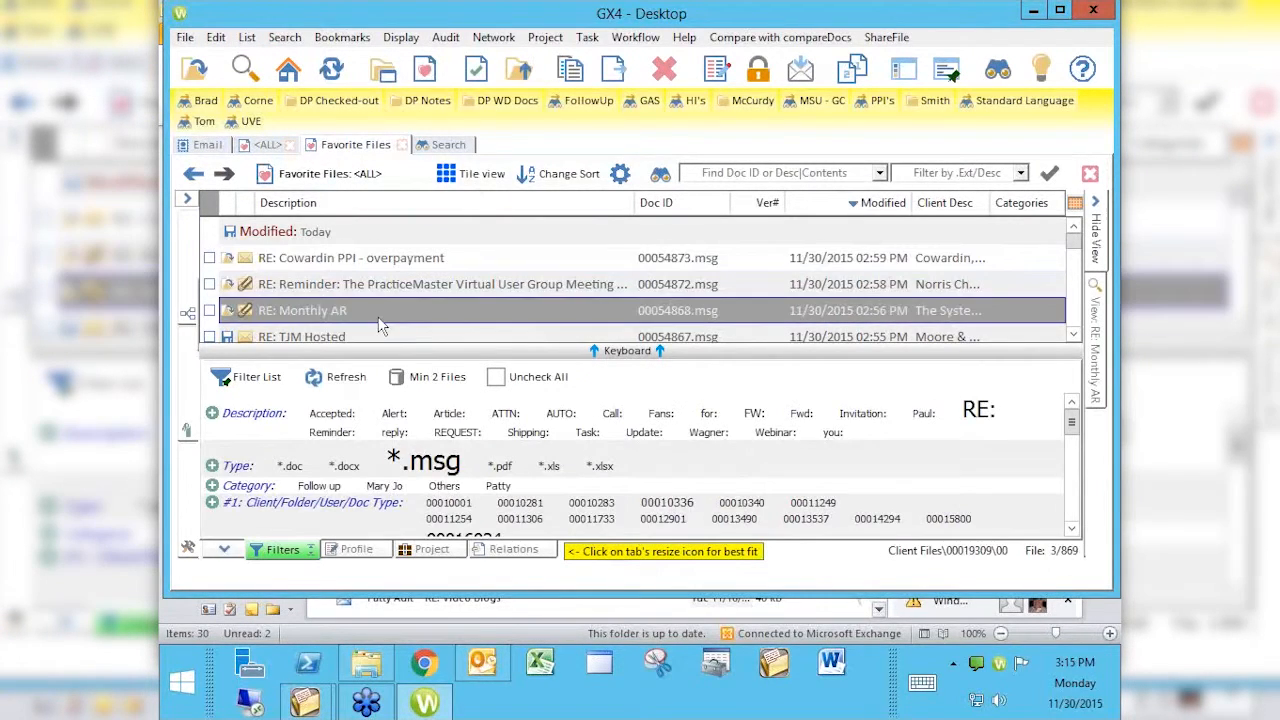
key("Down")
key("Down")
key("Down")
key("Down")
key("Down")
key("Down")
key("Down")
key("Down")
key("Down")
key("Down")
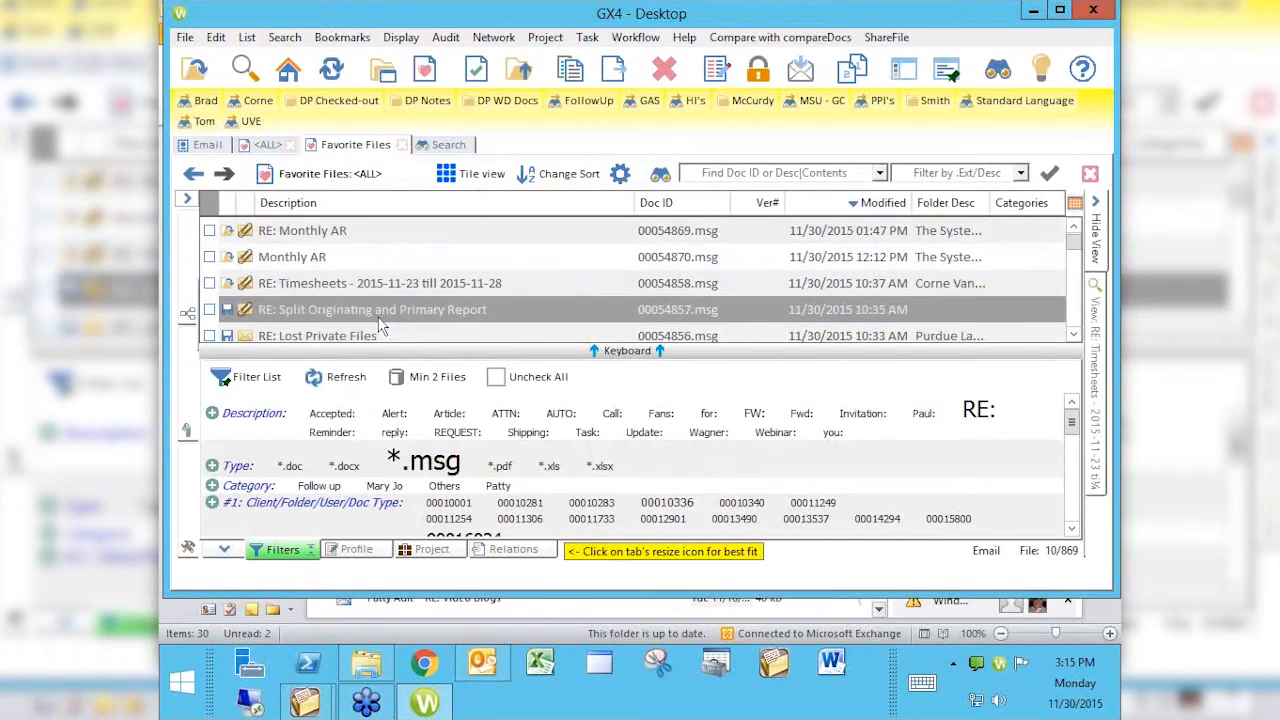
key("Down")
key("Down")
key("Down")
key("Down")
key("Down")
key("Down")
key("Down")
key("Down")
key("Down")
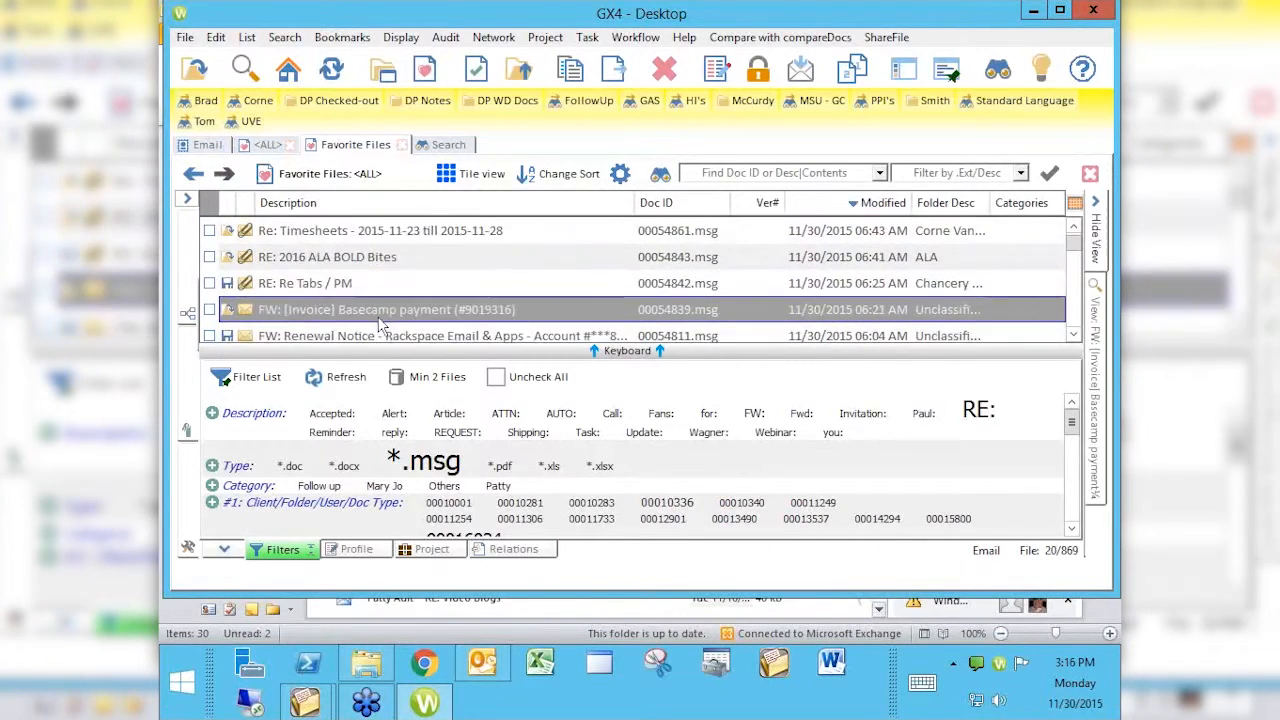
key("Down")
key("Down")
key("Down")
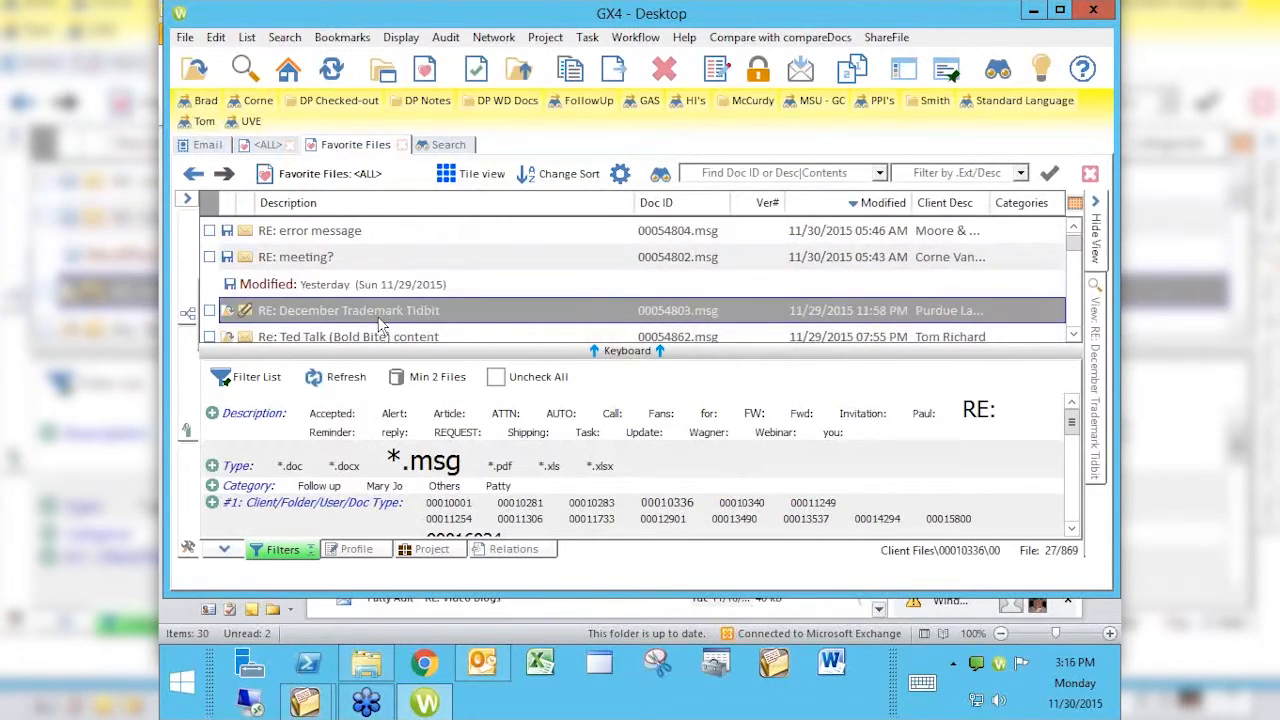
Check "RE: error message" and "RE: meeting?" in Favorite Files and attach full copies of both to a new email.
key("Up")
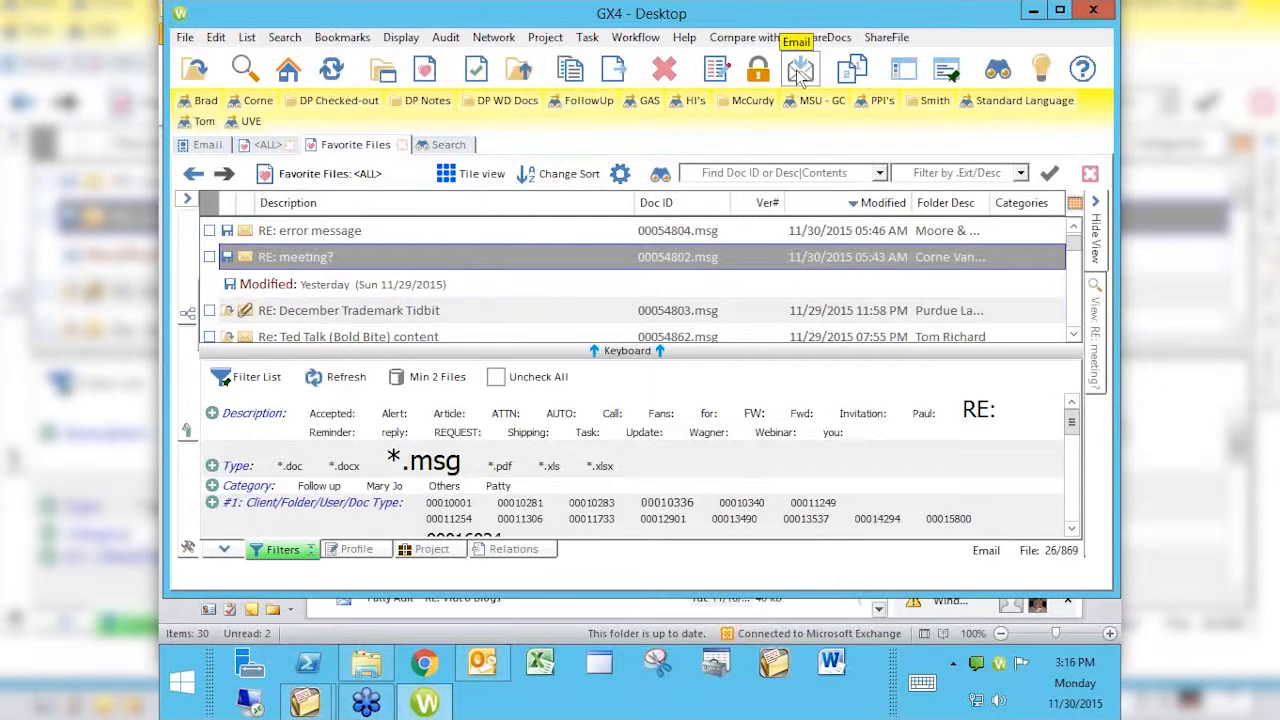
left_click(214, 232)
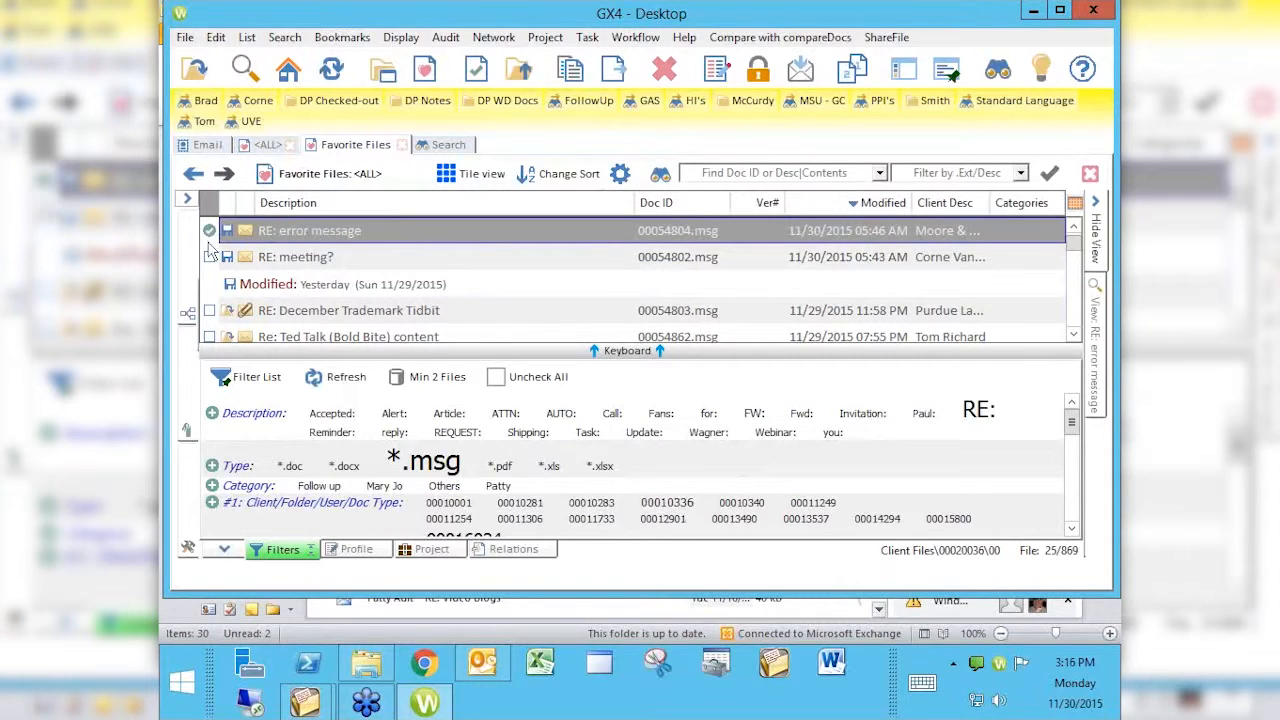
left_click(212, 256)
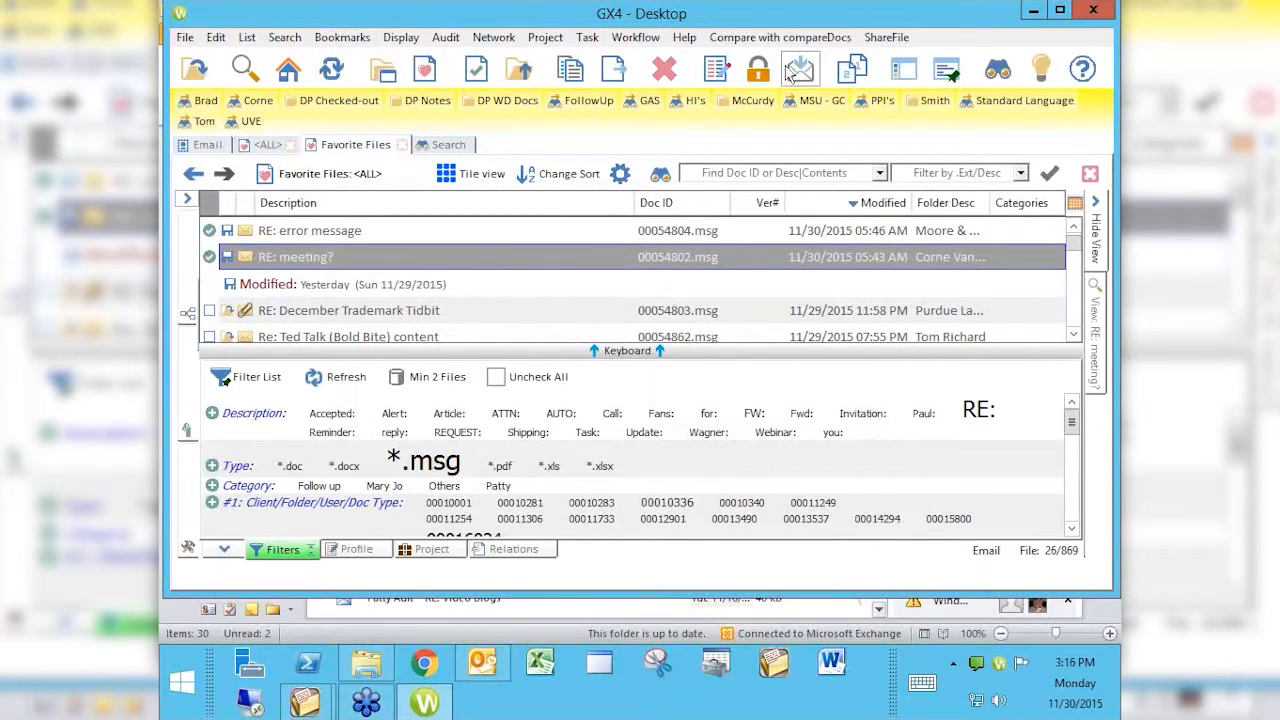
left_click(796, 70)
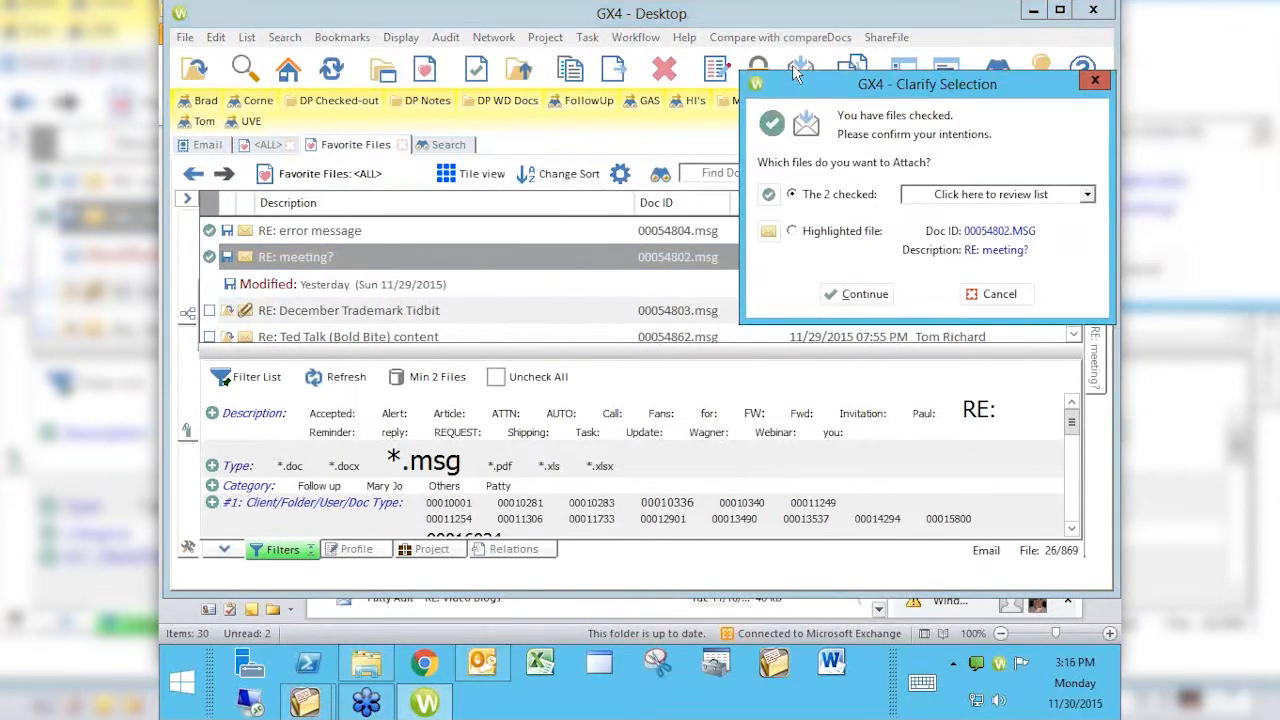
left_click(857, 293)
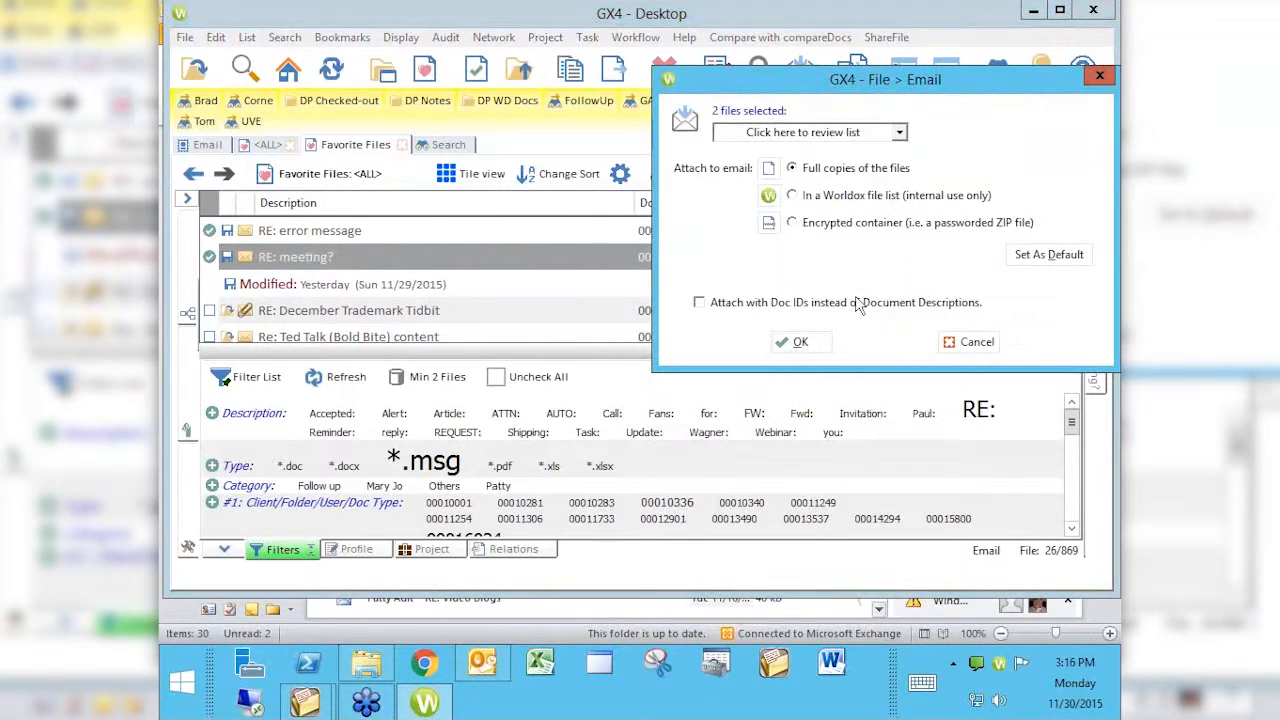
left_click(791, 340)
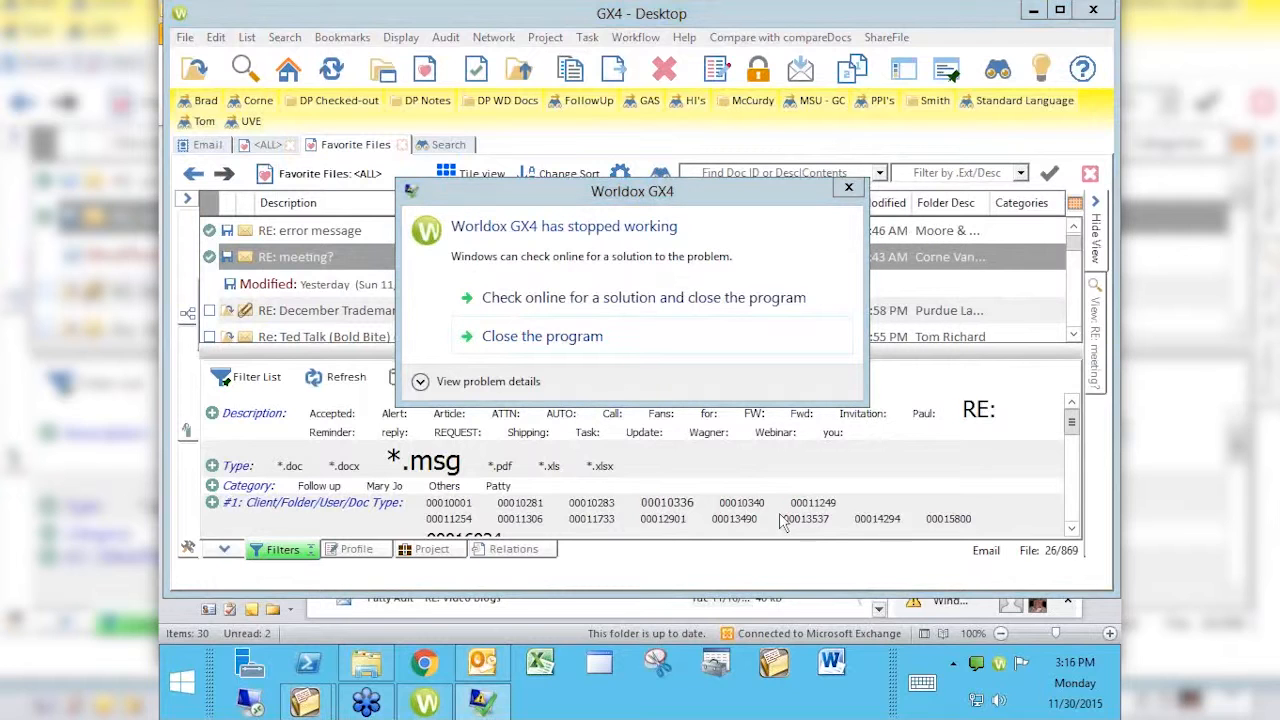
Close the stopped Worldox program and the message with two attachments, and show the Windows desktop.
left_click(567, 340)
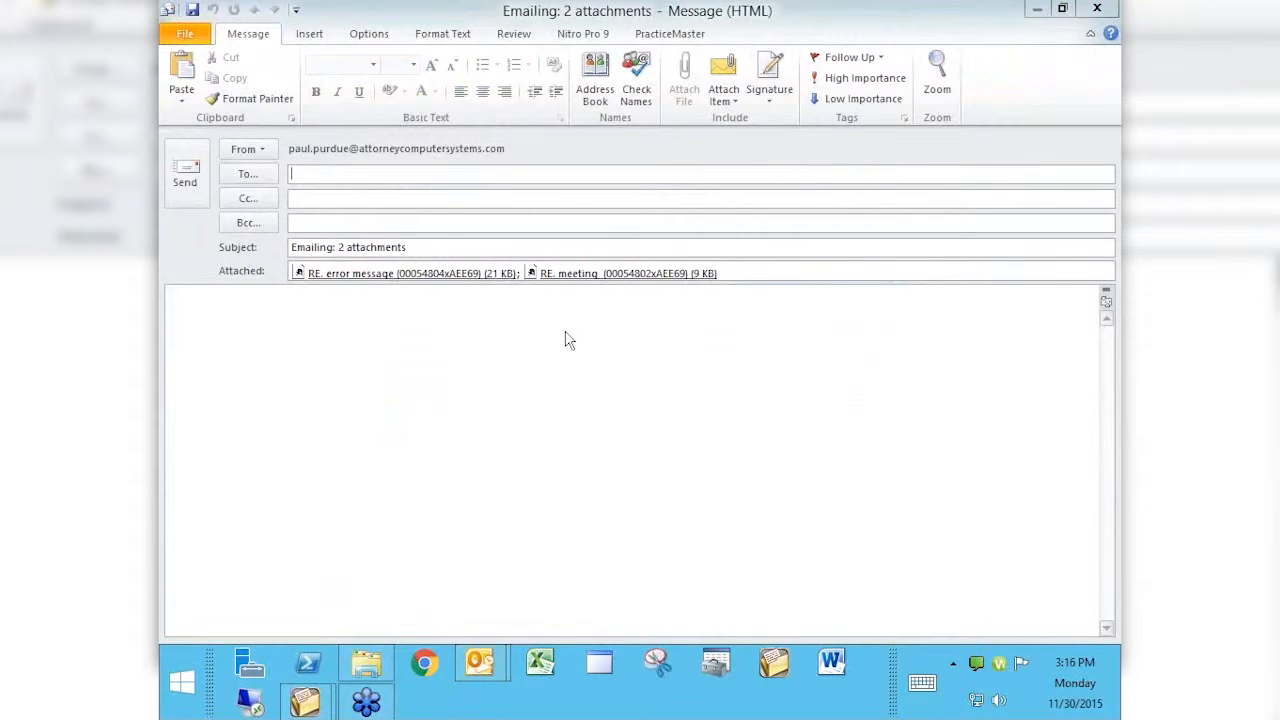
left_click(1097, 8)
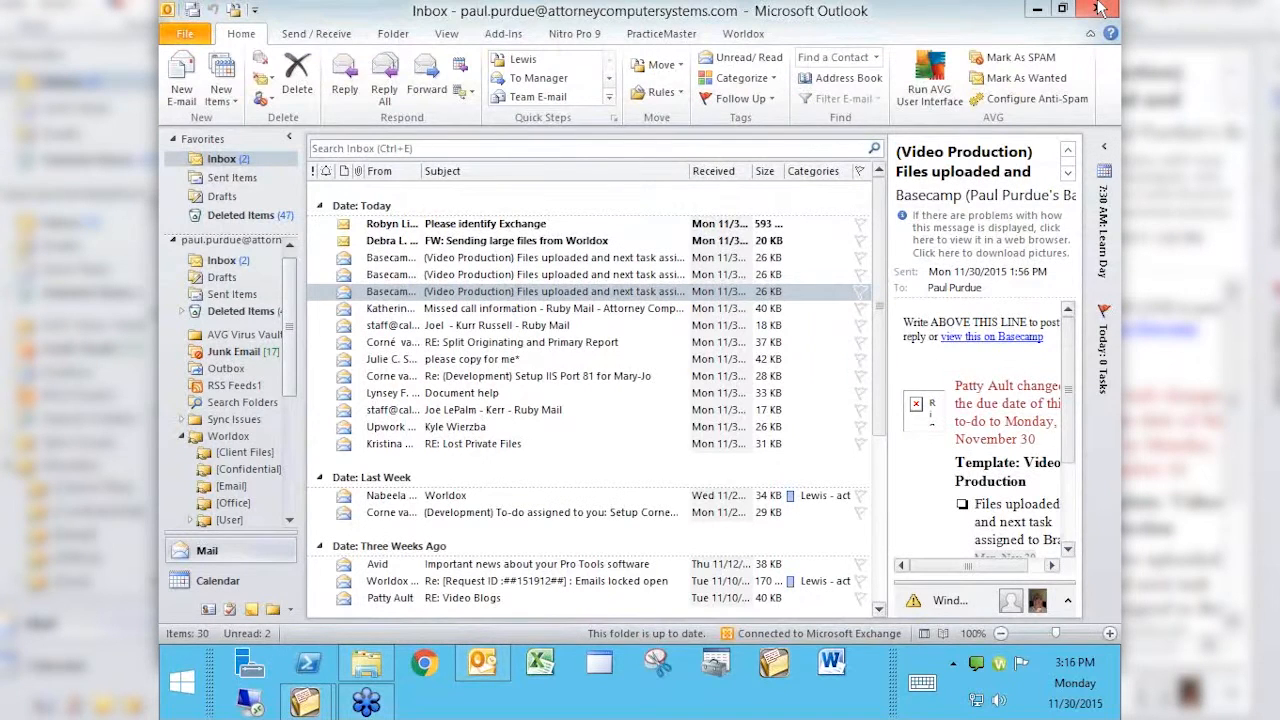
key("alt+Tab")
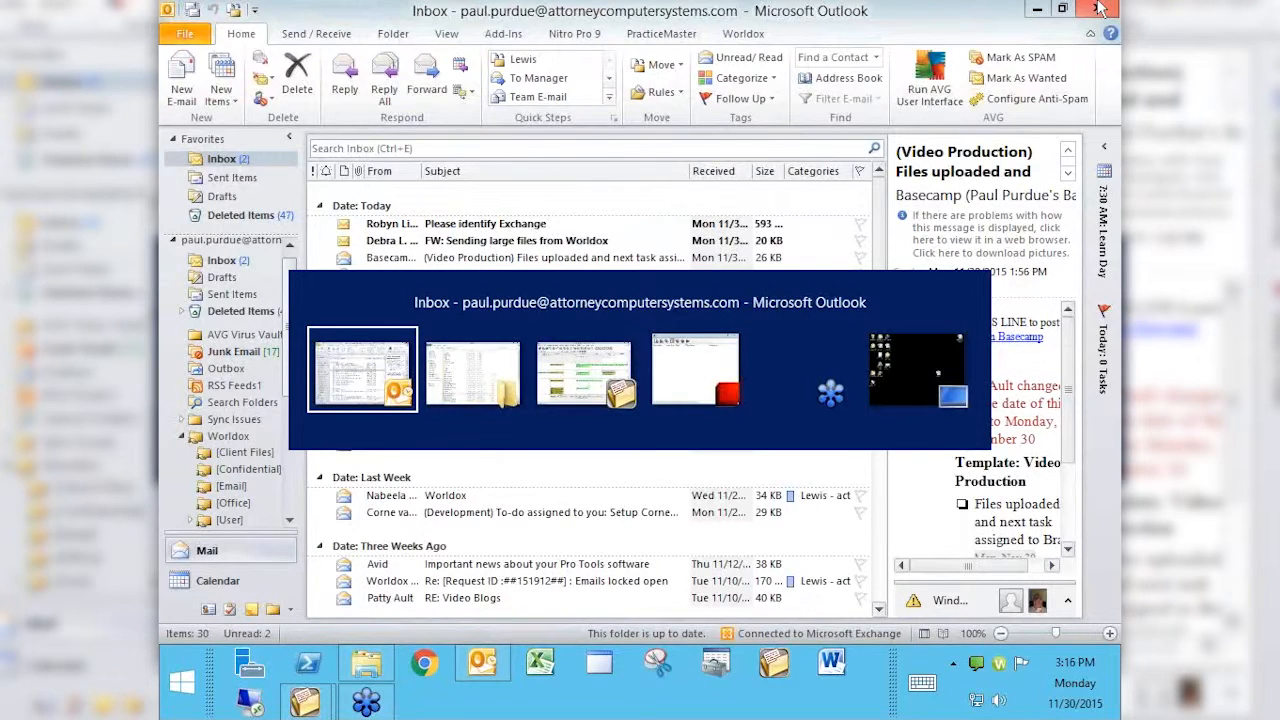
left_click(1037, 8)
left_click(712, 717)
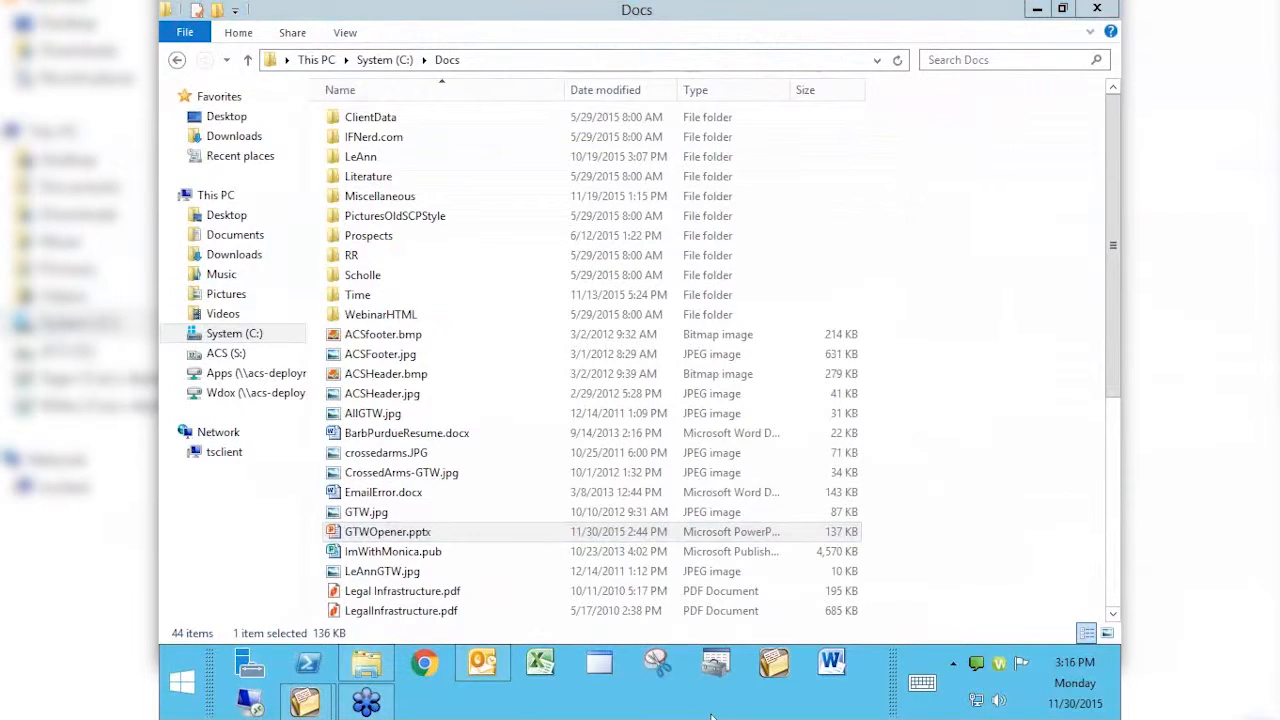
right_click(701, 717)
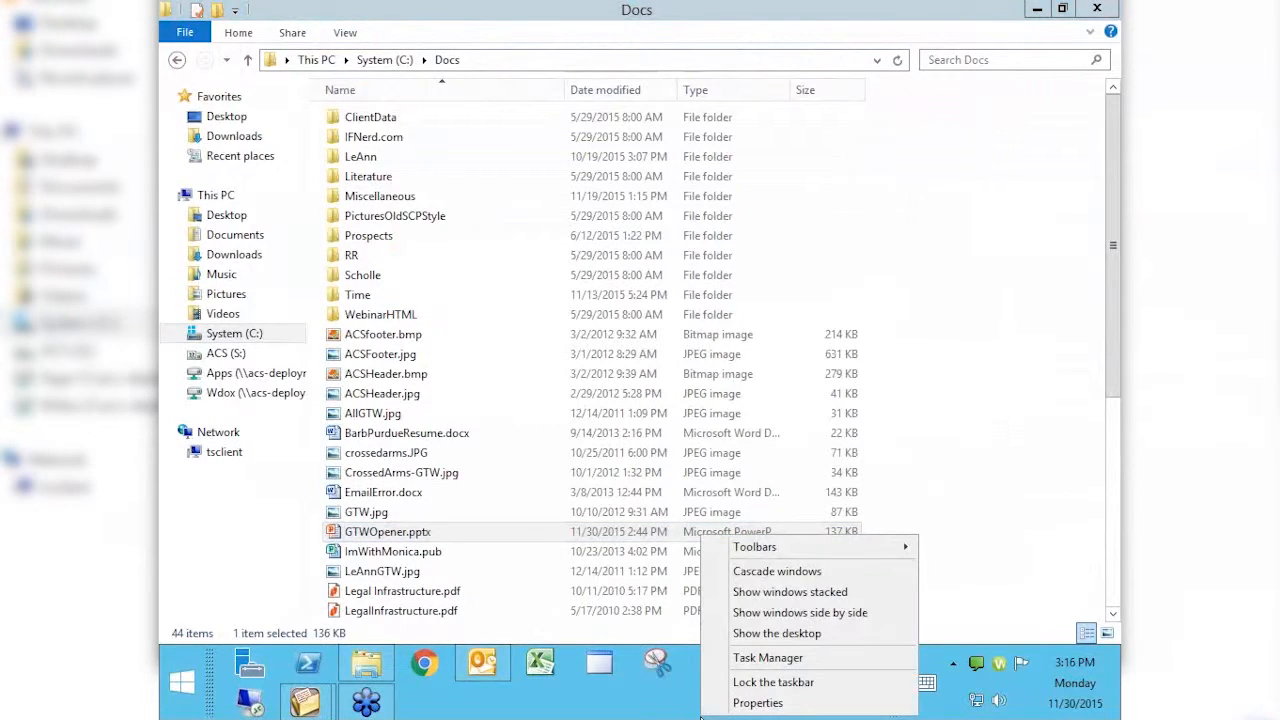
left_click(798, 635)
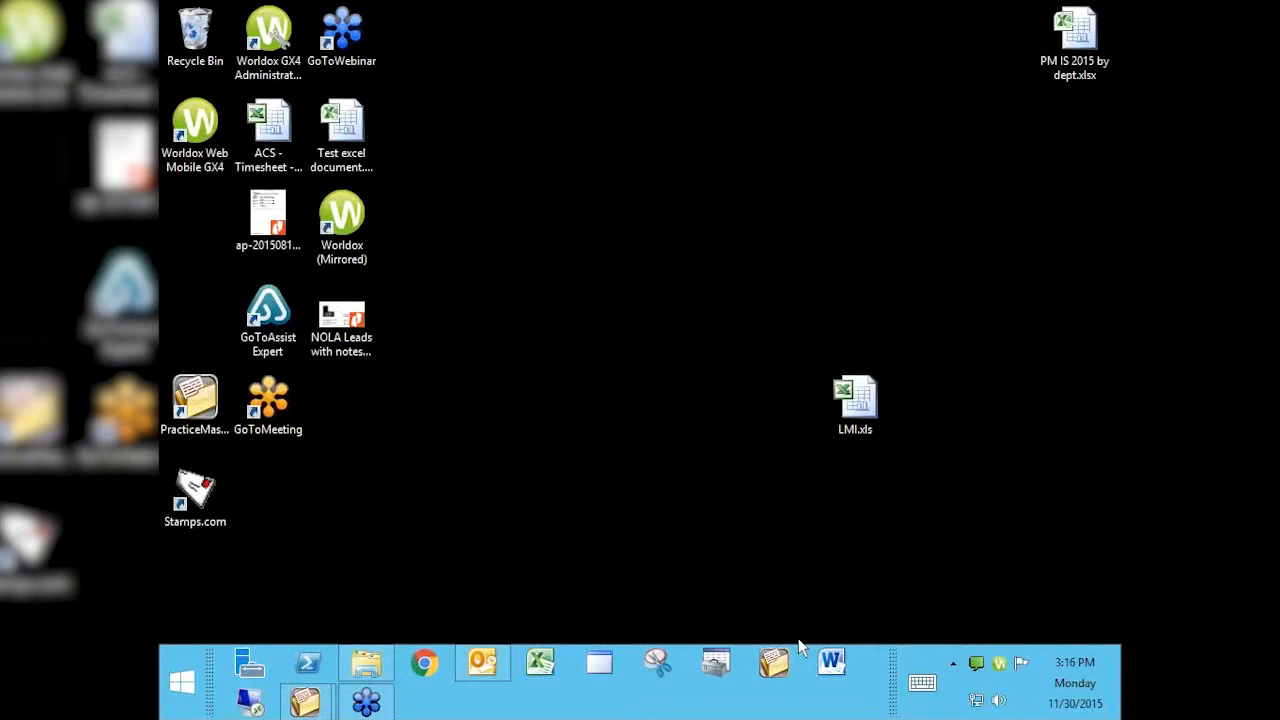
Relaunch Worldox (Mirrored) from the desktop, bring up the GX4 window and maximize it.
double_click(356, 232)
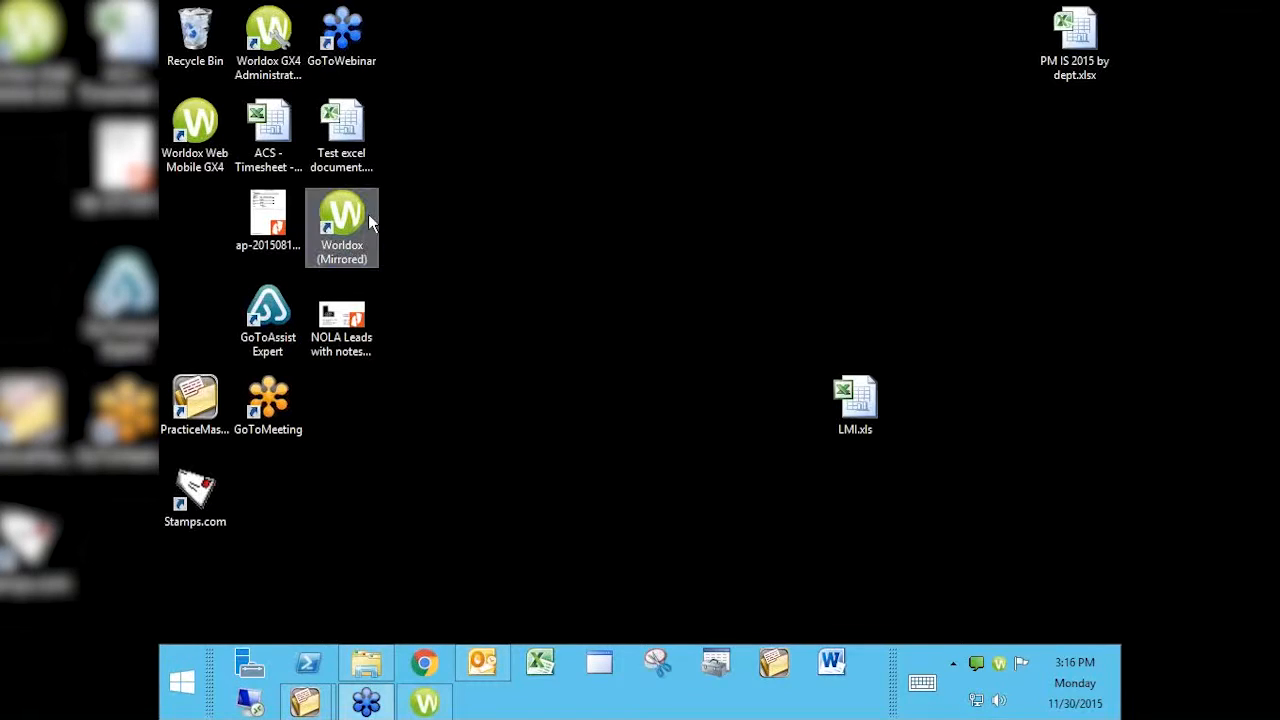
left_click(347, 228)
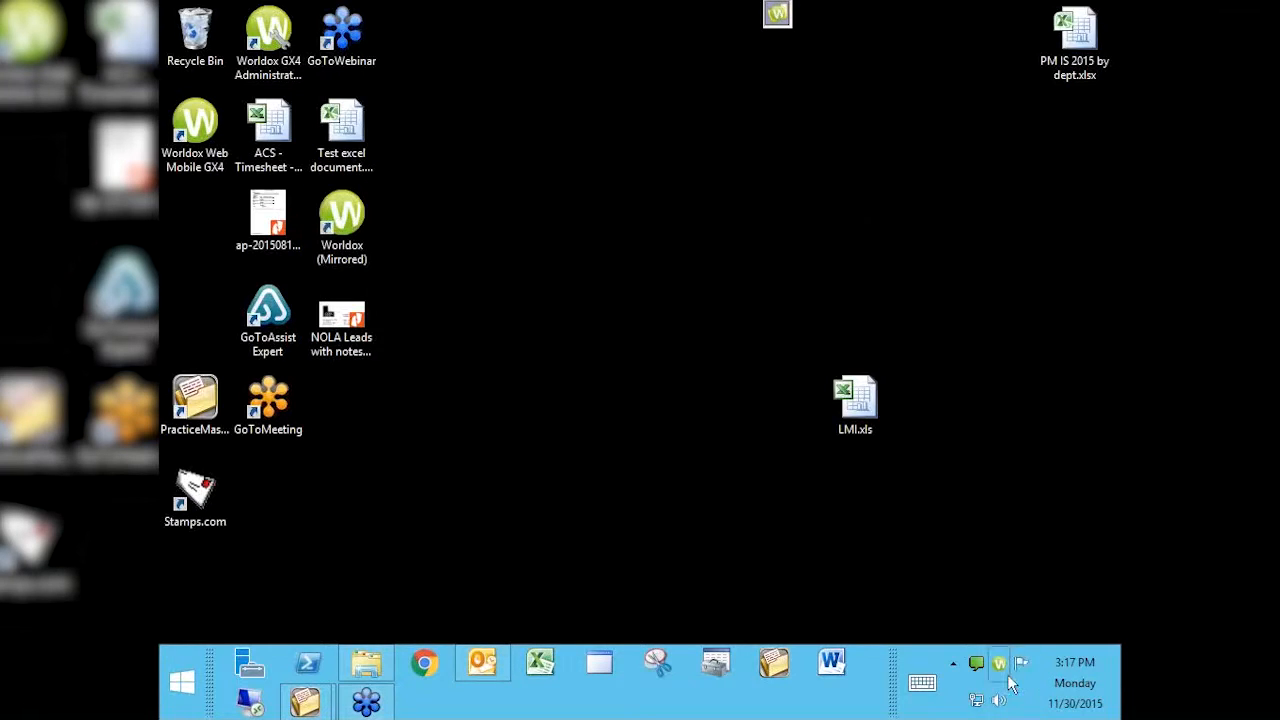
left_click(1004, 668)
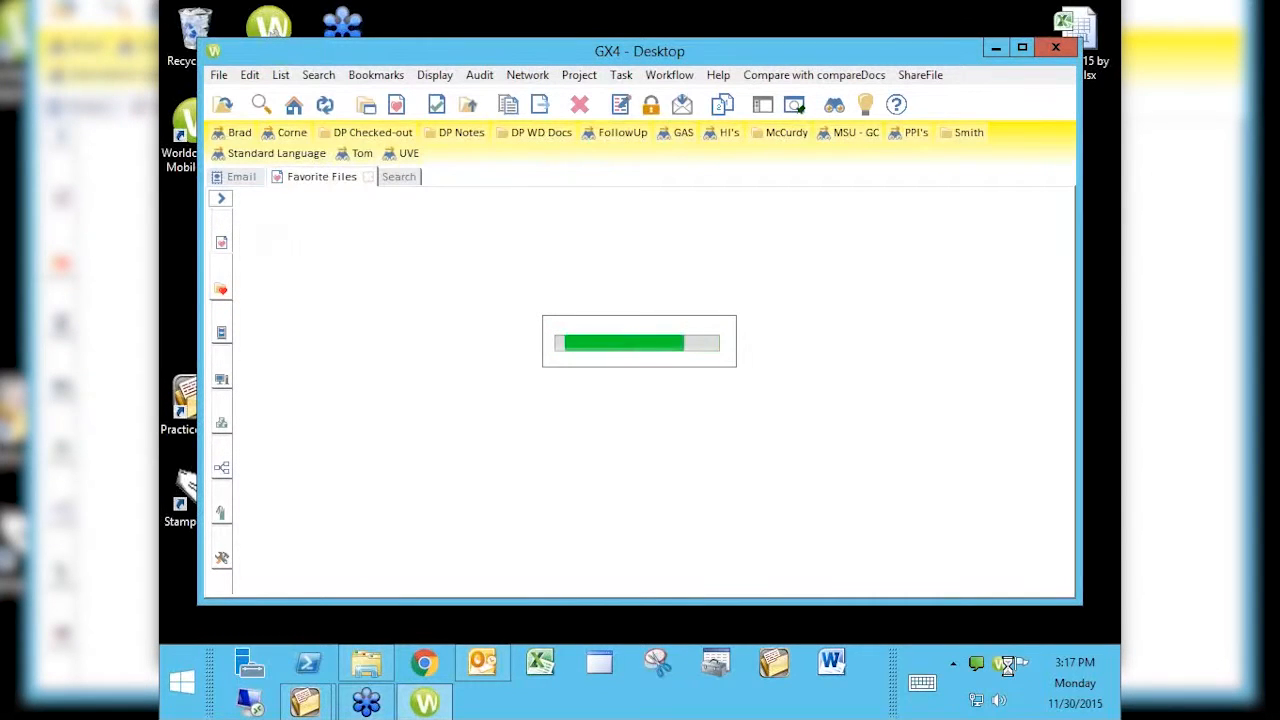
left_click(1019, 44)
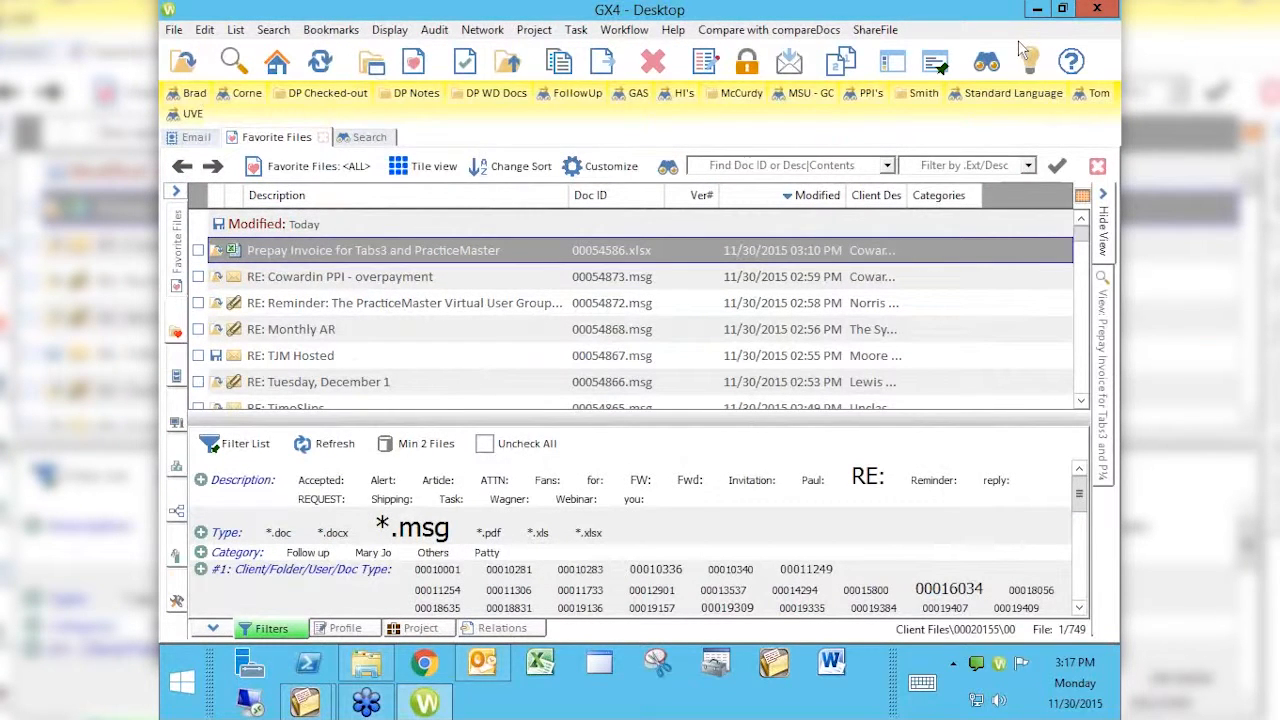
Check "Prepay Invoice for Tabs3 and PracticeMaster" and attach a full copy of it to a new email.
left_click(198, 251)
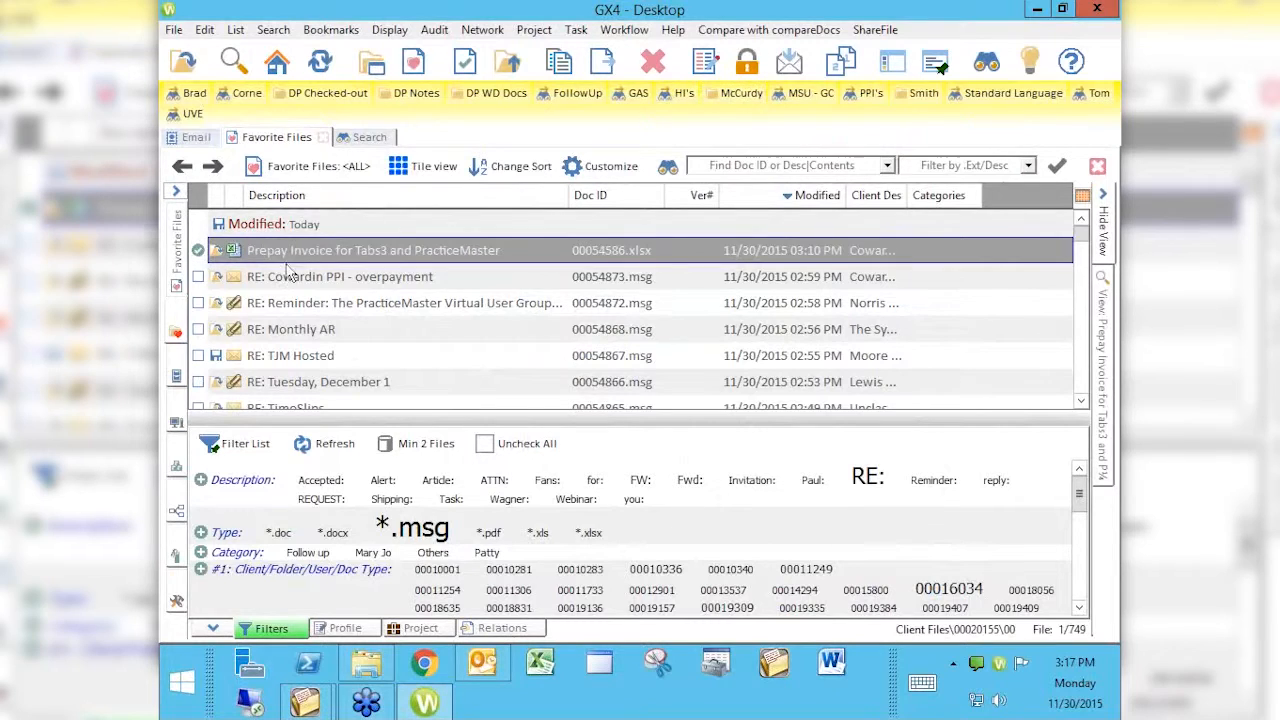
left_click(780, 68)
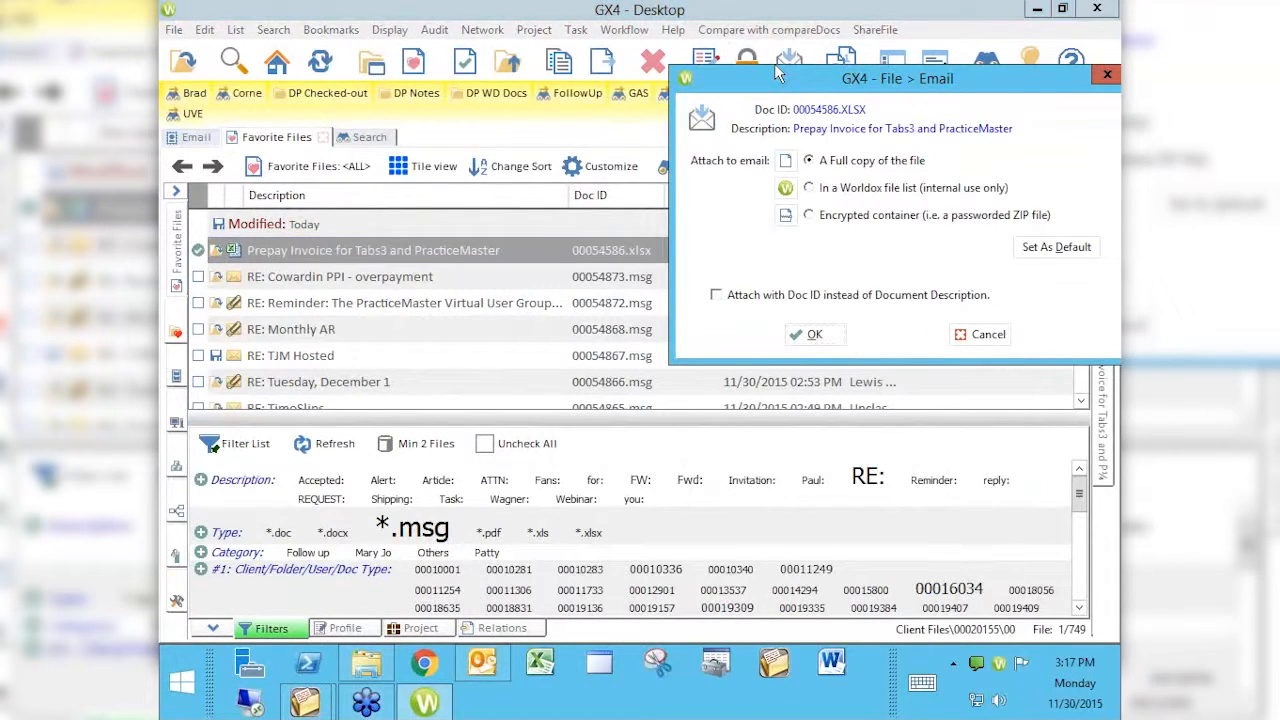
left_click(812, 335)
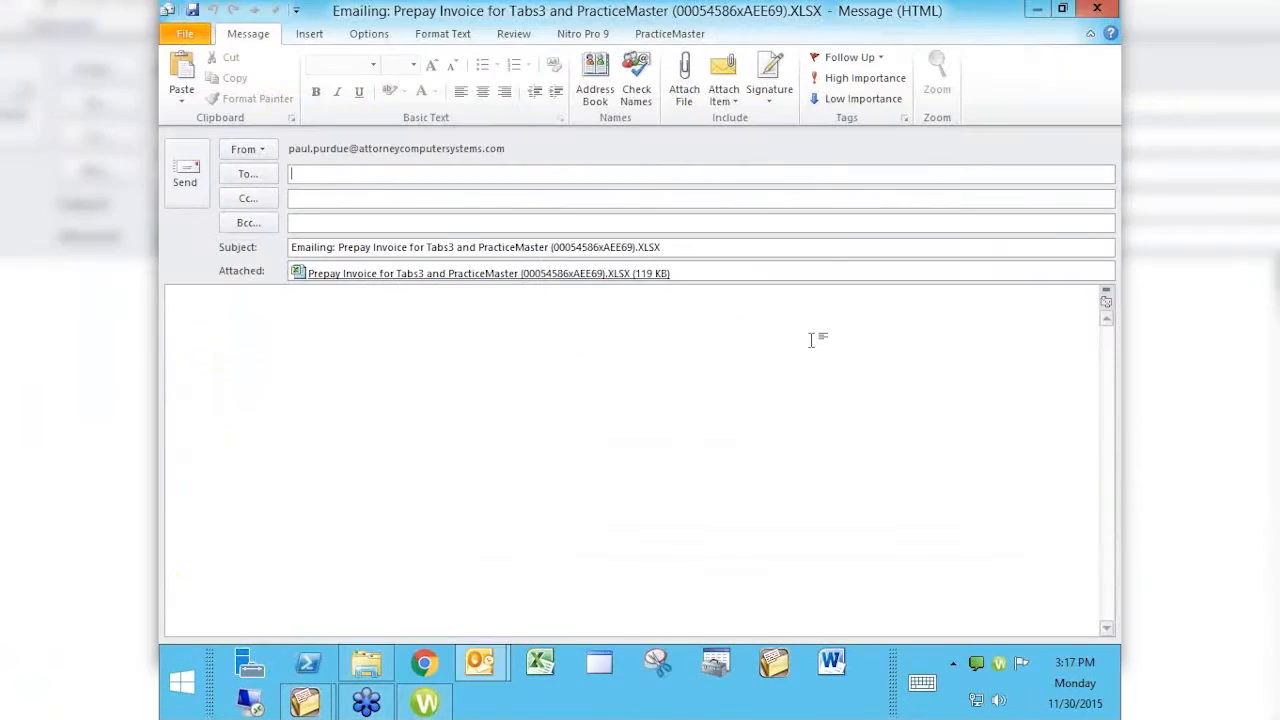
Insert the saved Outlook signature into the body of the new message.
left_click(416, 418)
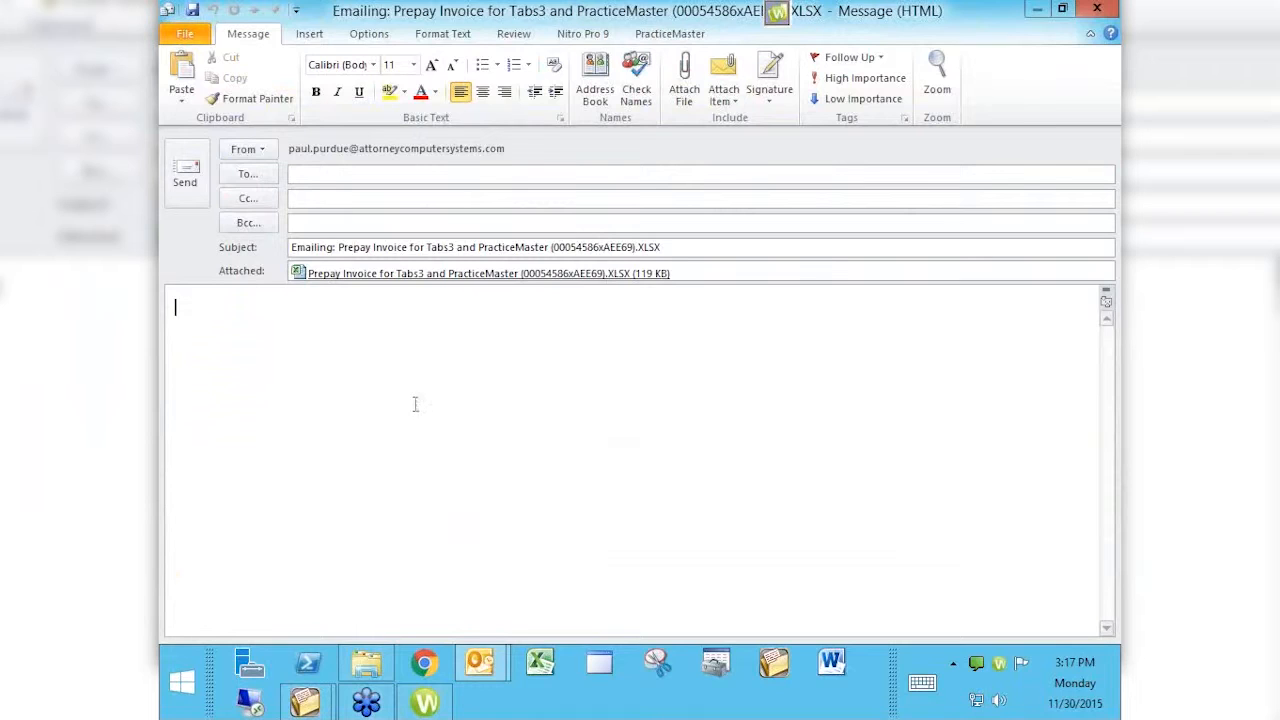
left_click(776, 106)
left_click(783, 122)
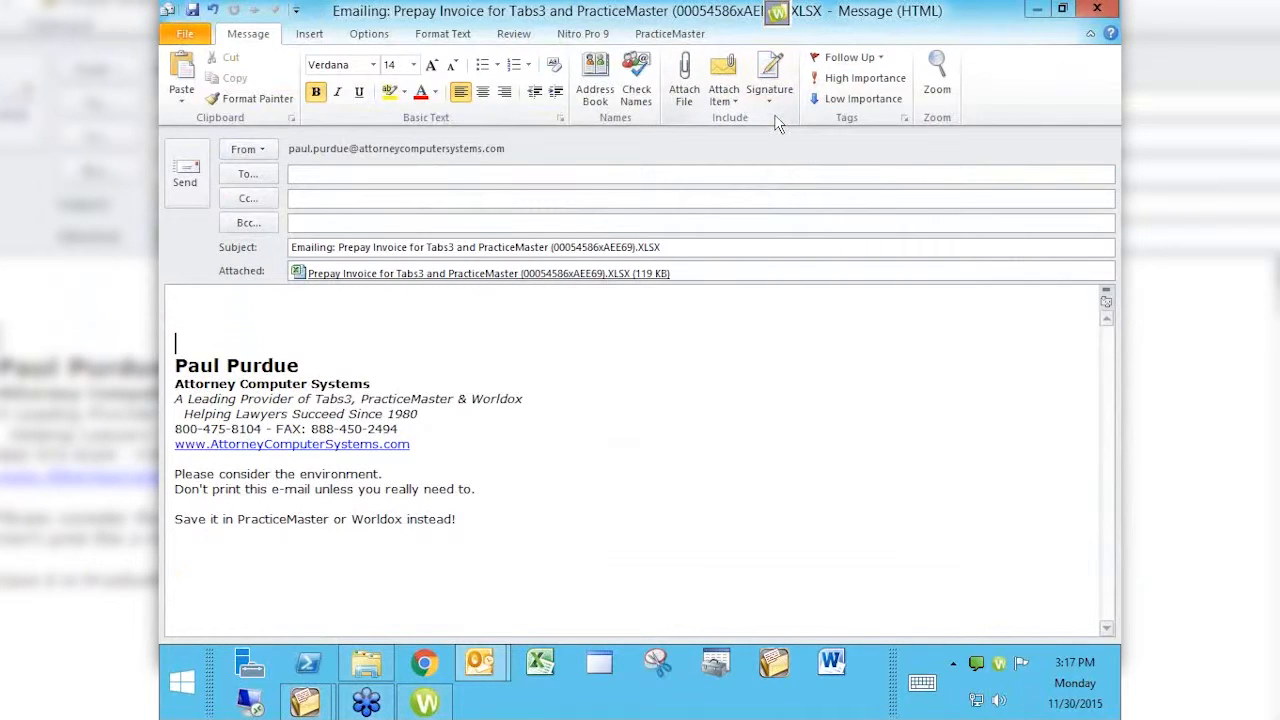
Copy the whole signature block, including the blank lines around it, and close the message without saving changes.
key("ctrl+End")
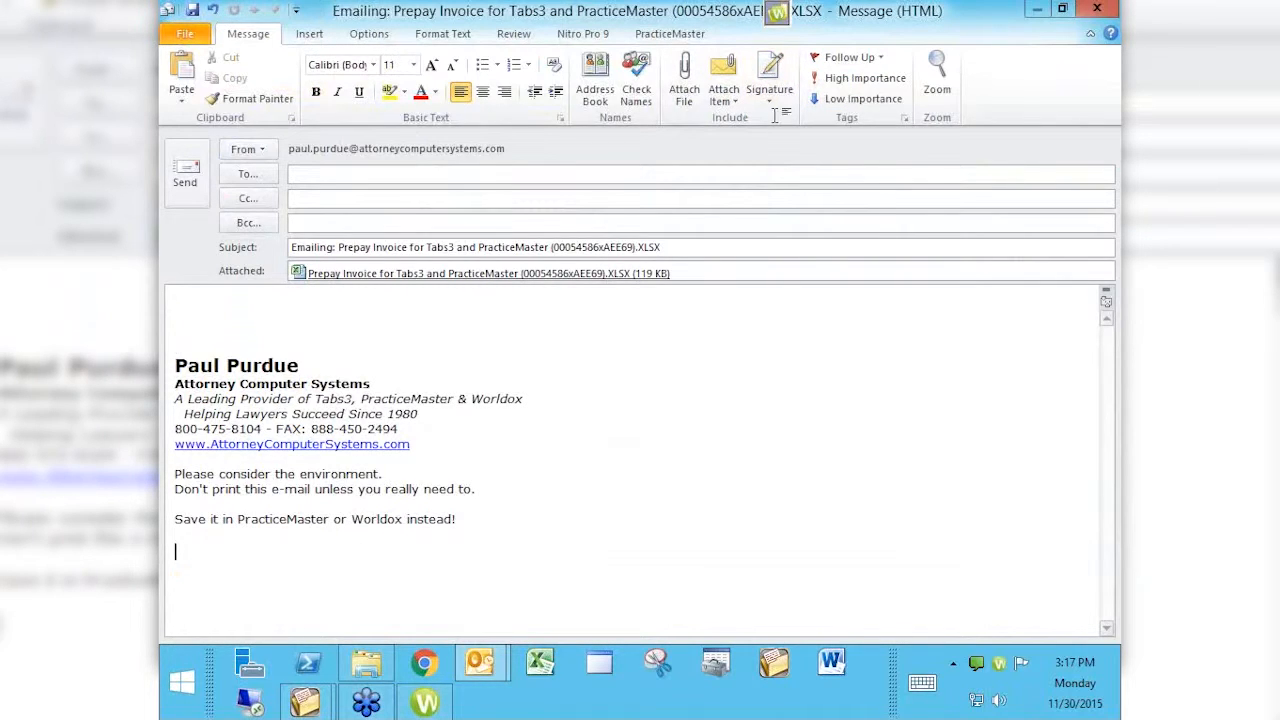
left_click_drag(252, 562, 181, 288)
key("ctrl+c")
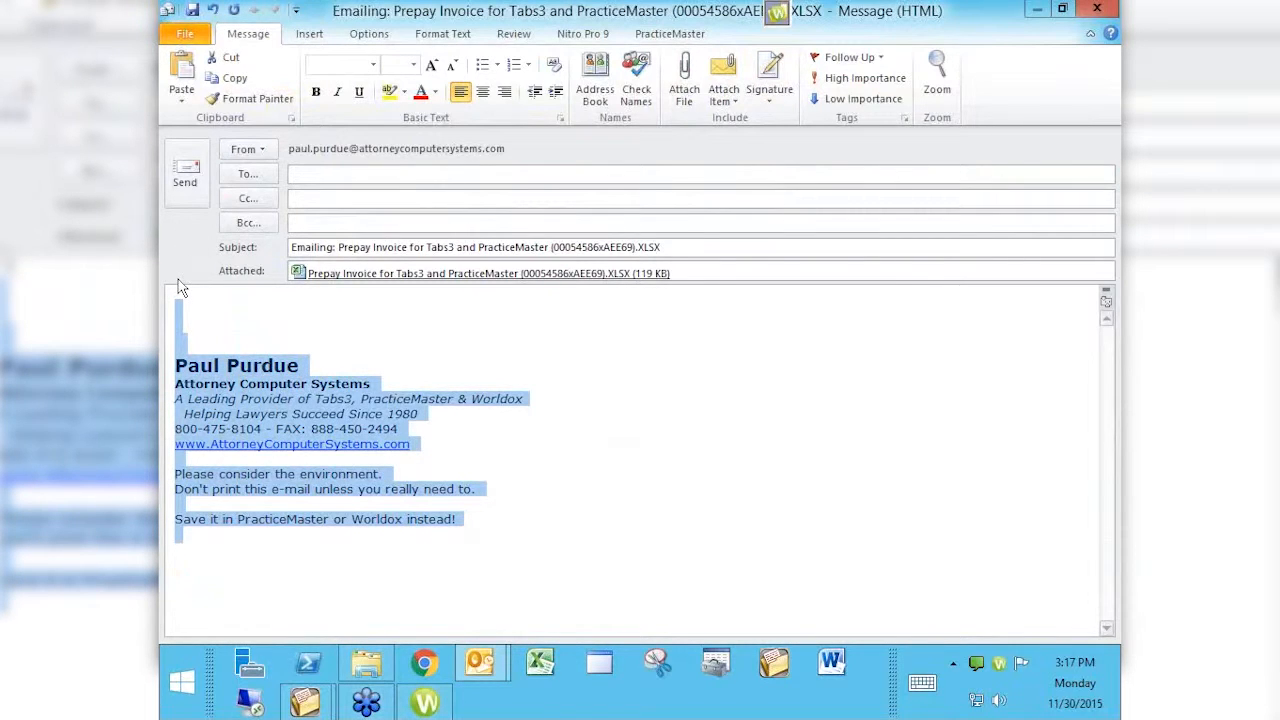
left_click(1096, 10)
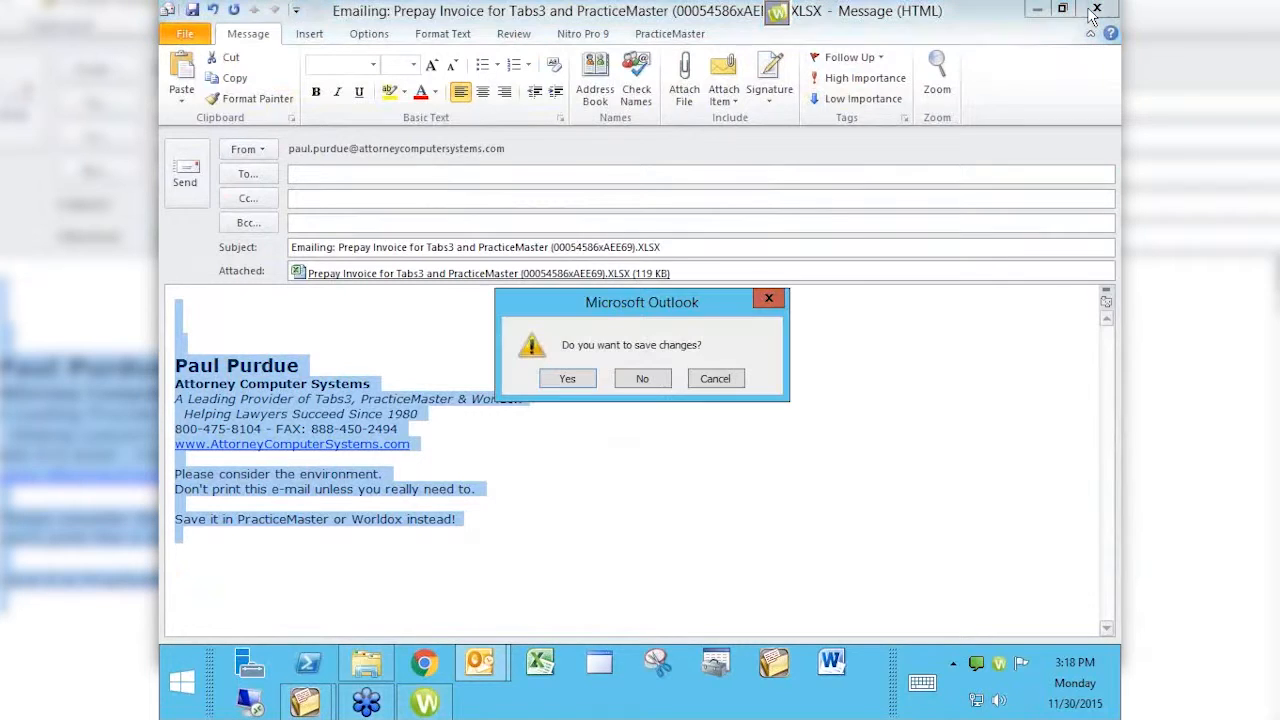
left_click(645, 380)
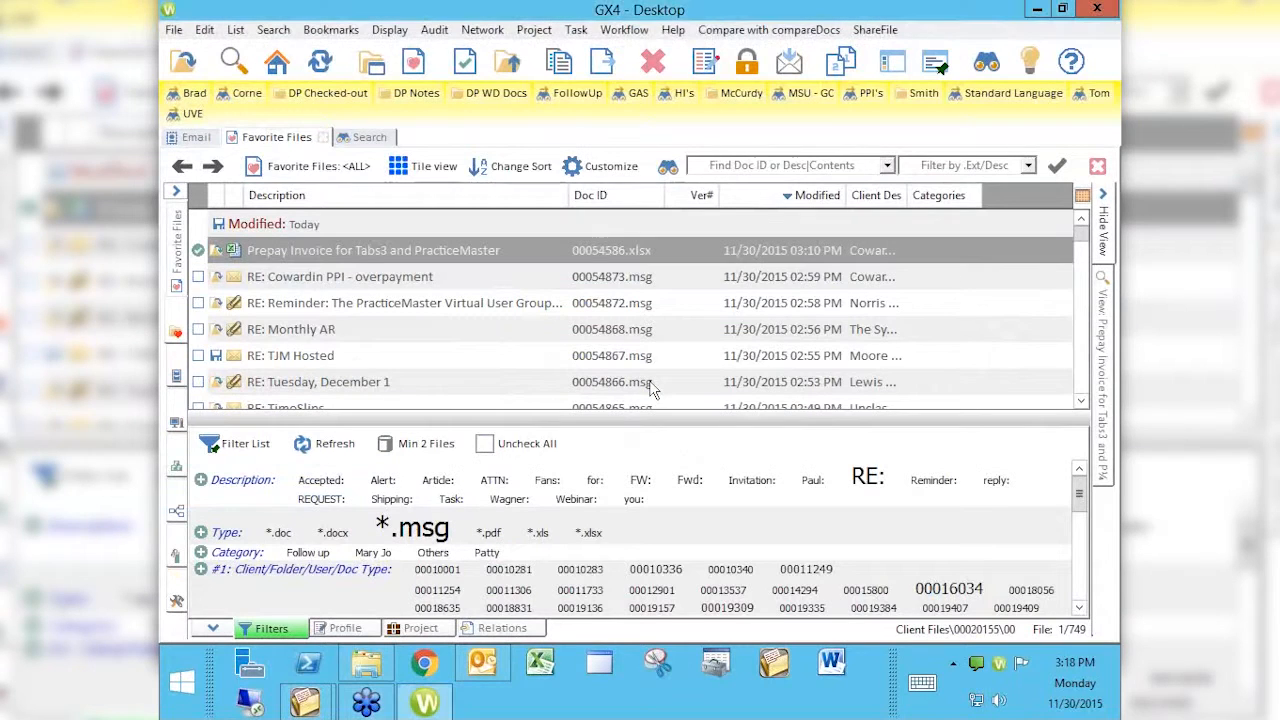
Open the Worldox email signature template, paste the copied signature block into it and save the changes.
left_click(195, 137)
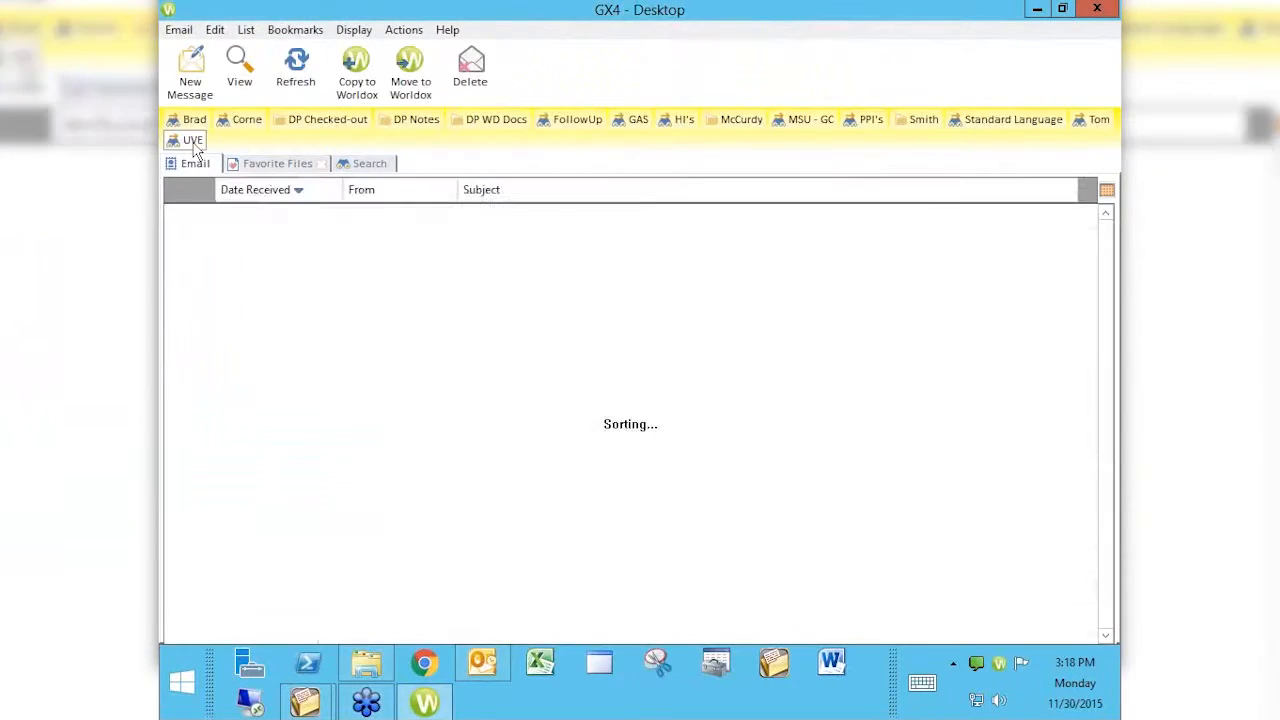
left_click(220, 32)
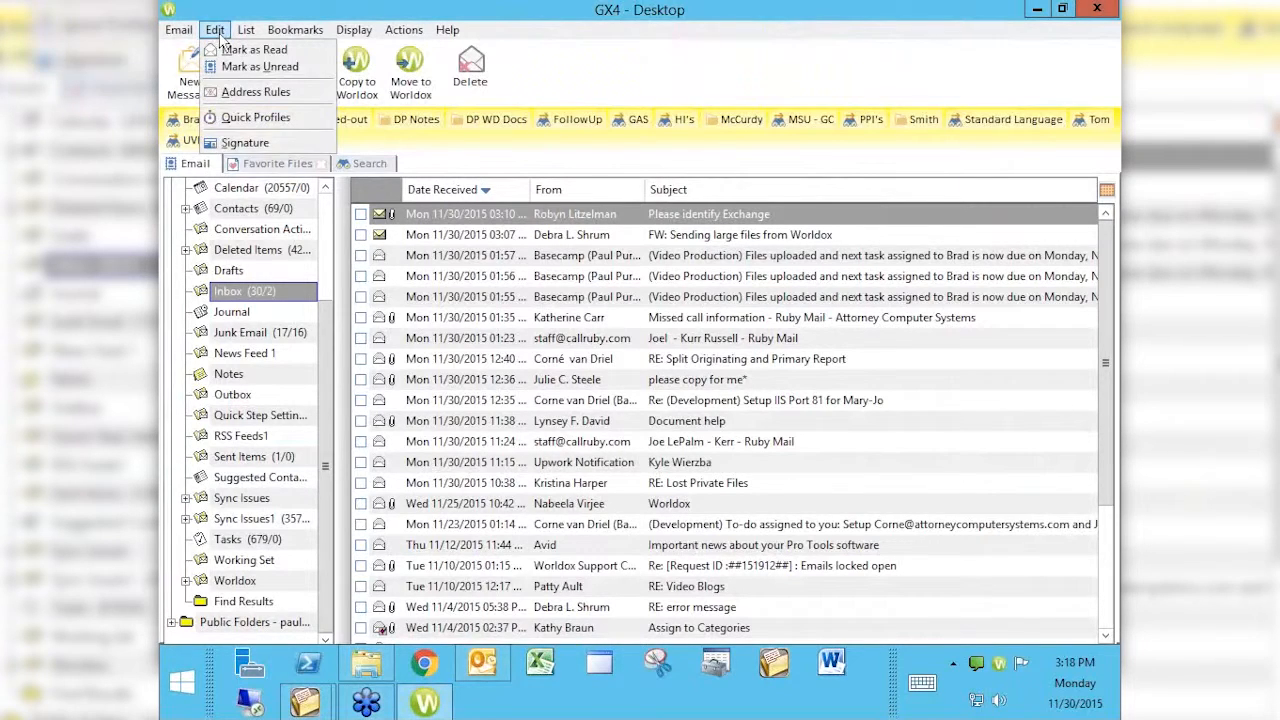
left_click(250, 149)
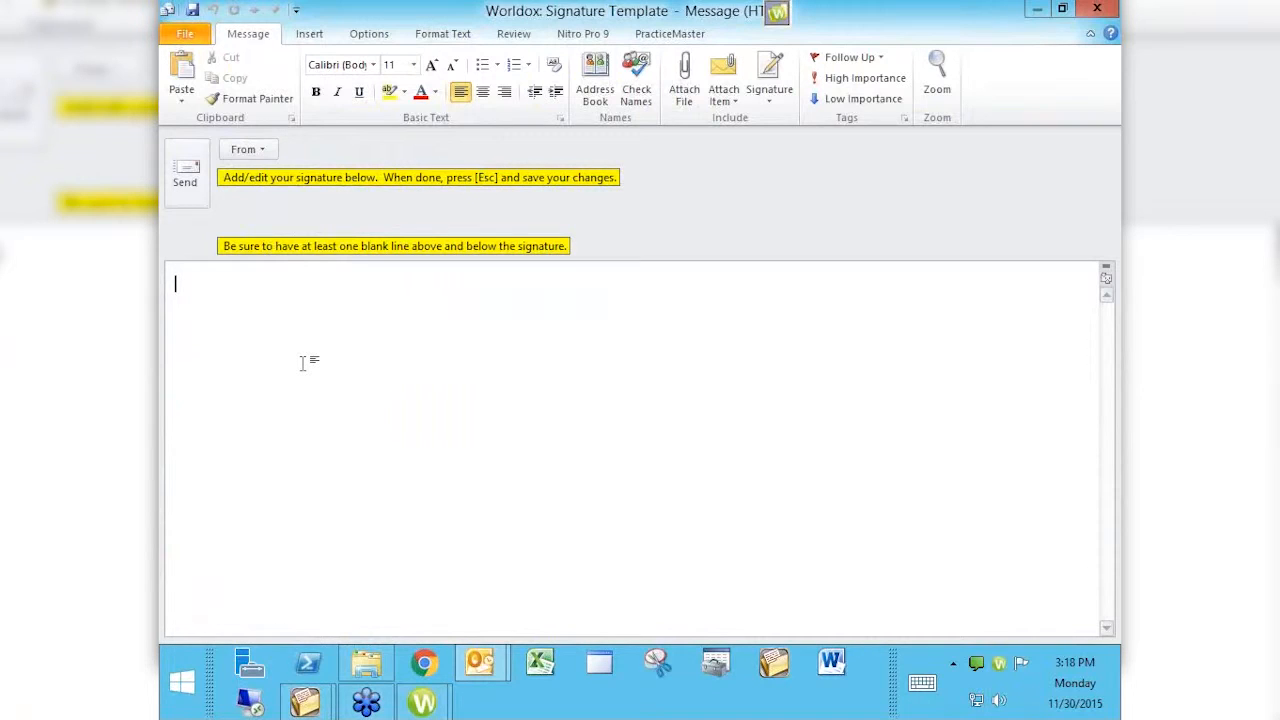
key("ctrl+v")
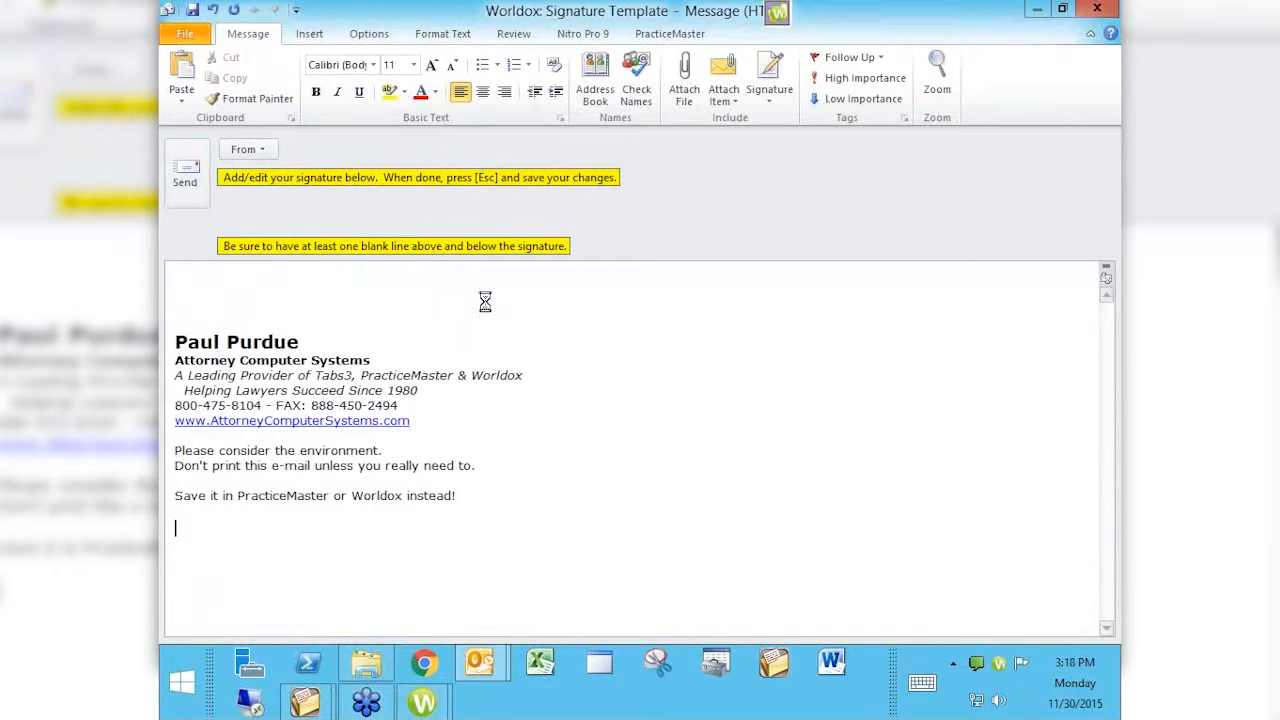
key("Escape")
left_click(570, 380)
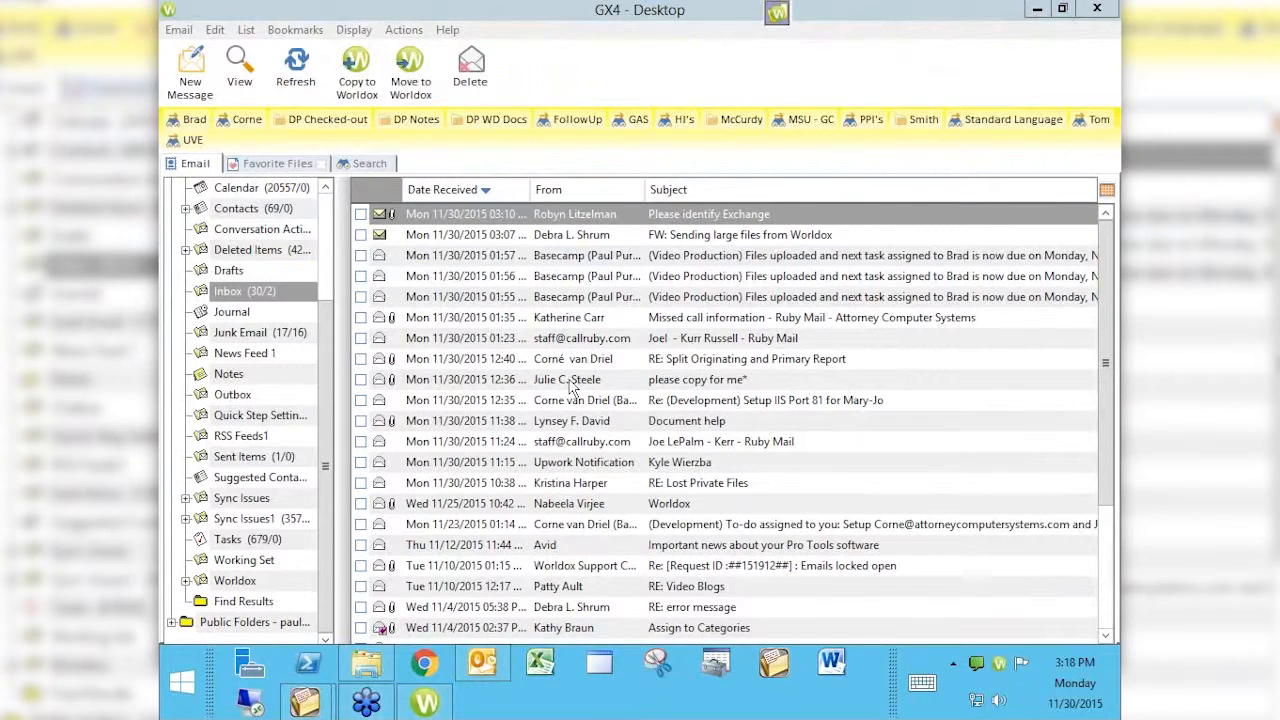
Create a new email from Favorite Files with a full copy of "Prepay Invoice for Tabs3 and PracticeMaster" to check the signature.
left_click(277, 163)
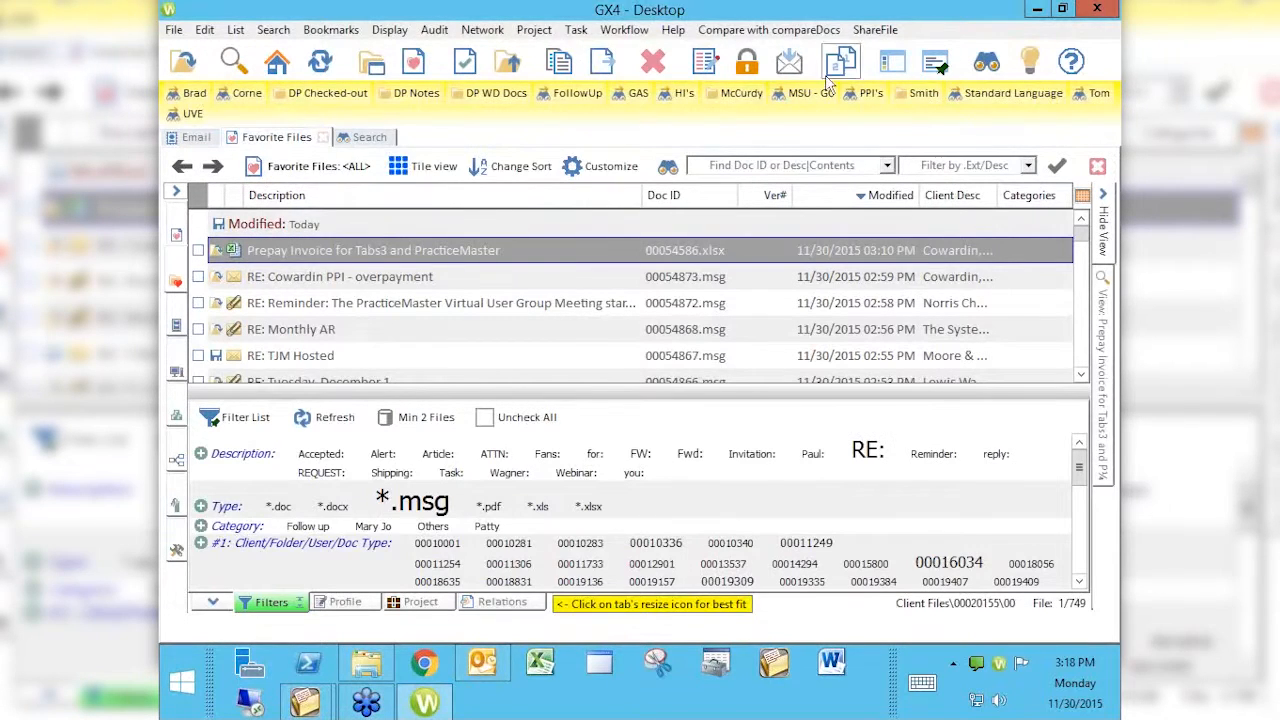
left_click(791, 64)
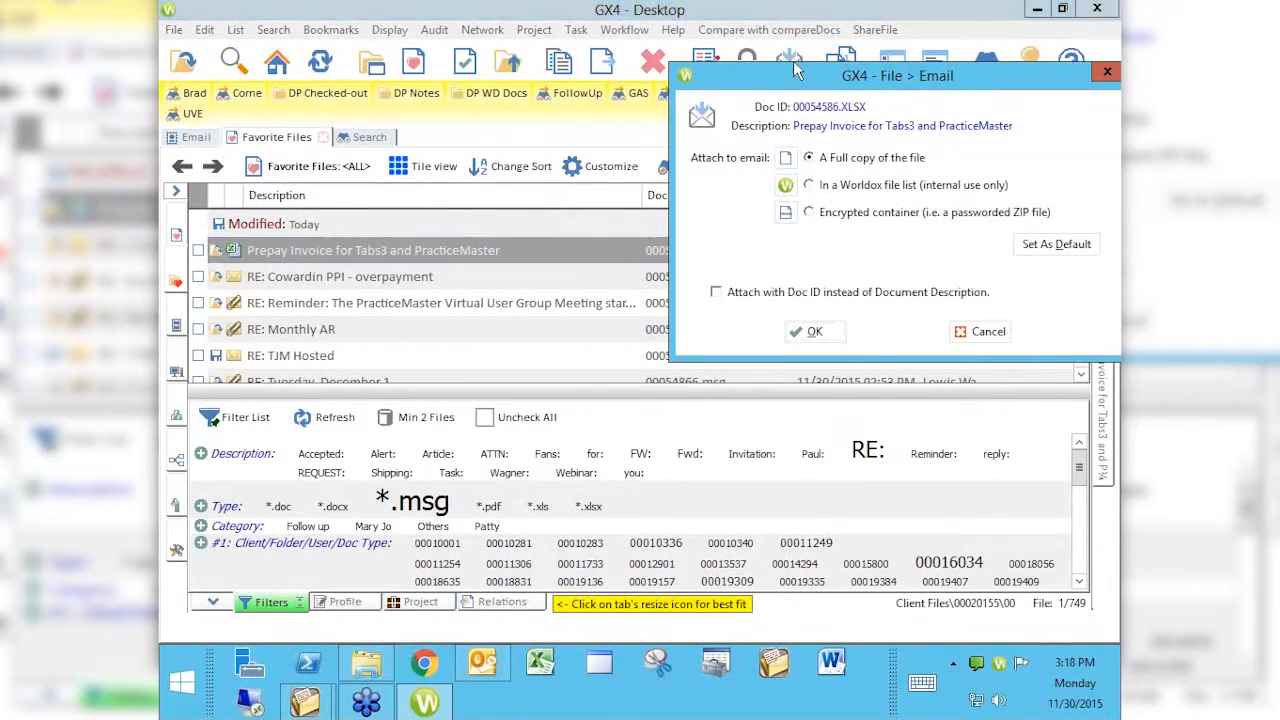
left_click(818, 332)
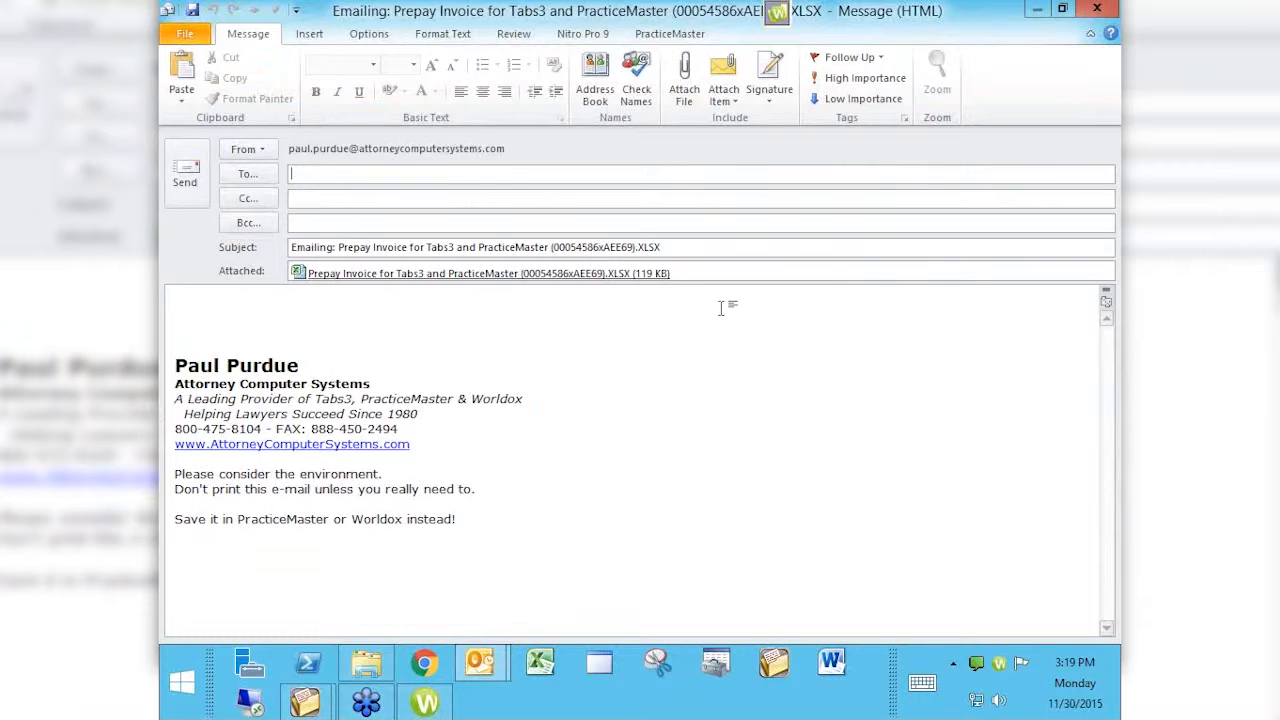
Switch back to Worldox and display the email view with its mailbox list and Inbox.
left_click(425, 703)
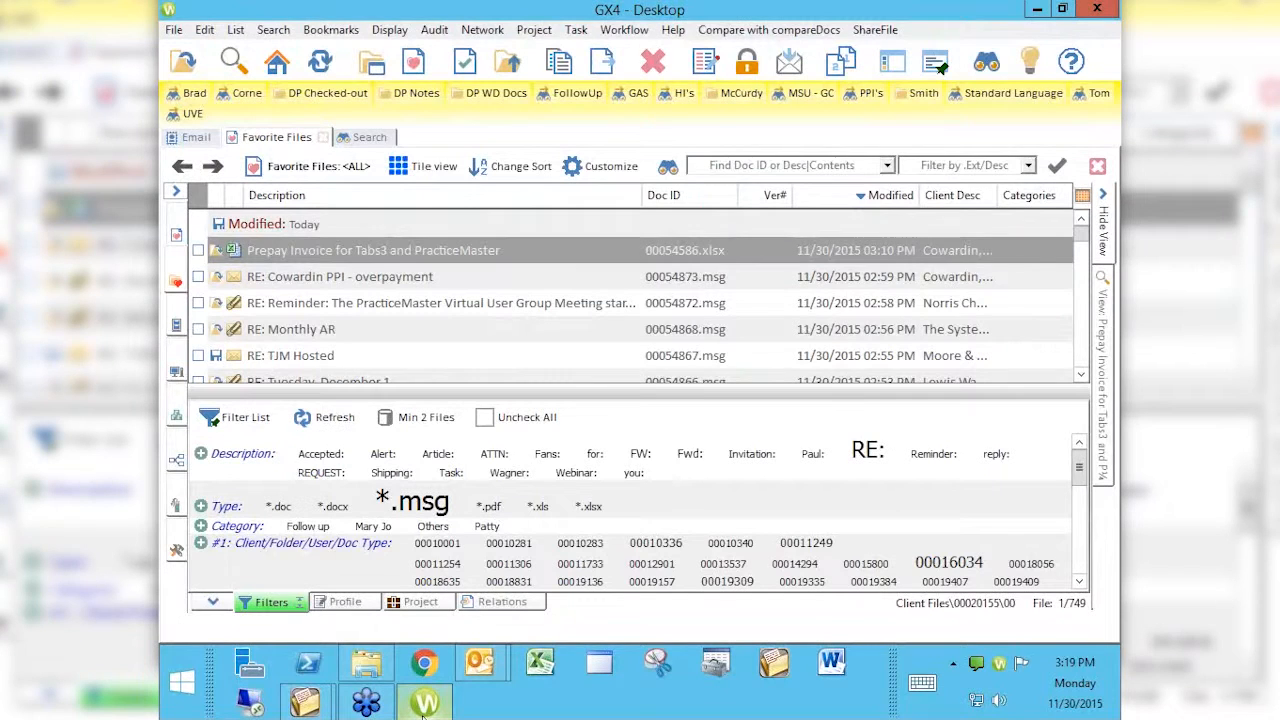
left_click(176, 191)
left_click(207, 163)
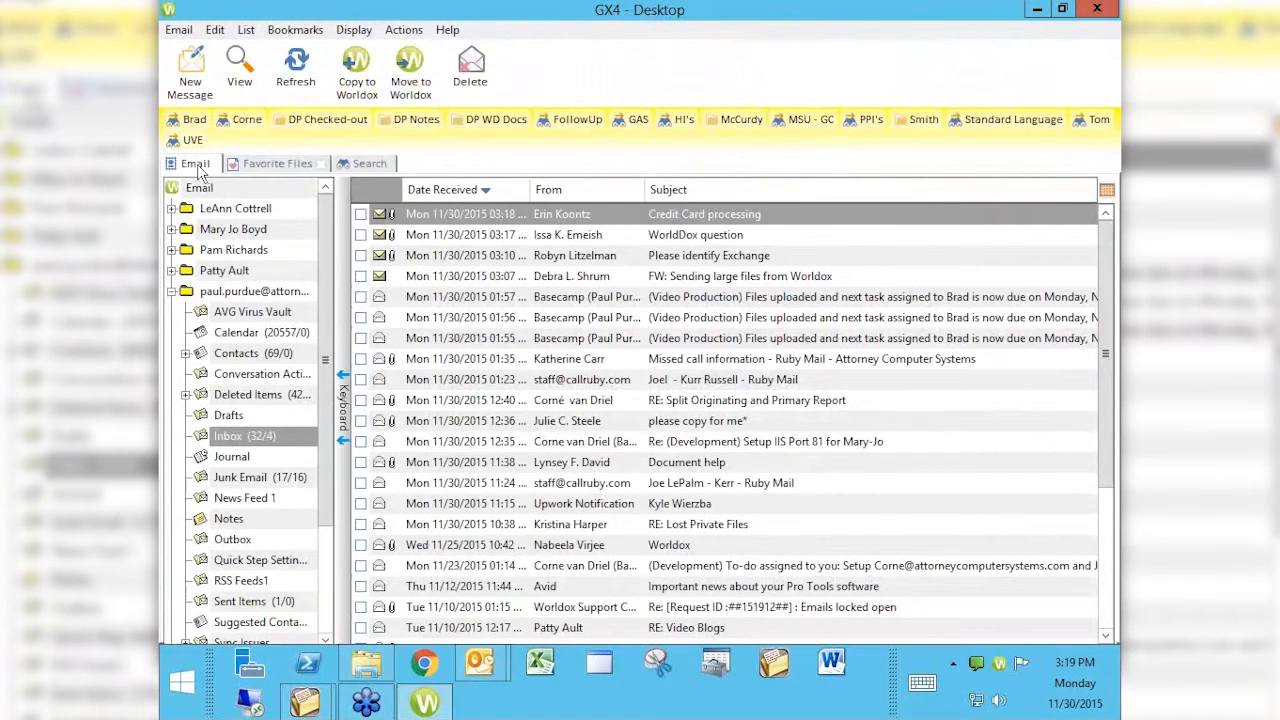
Try to open the email signature template, dismiss the warning and close the invoice email left open in Outlook.
left_click(214, 37)
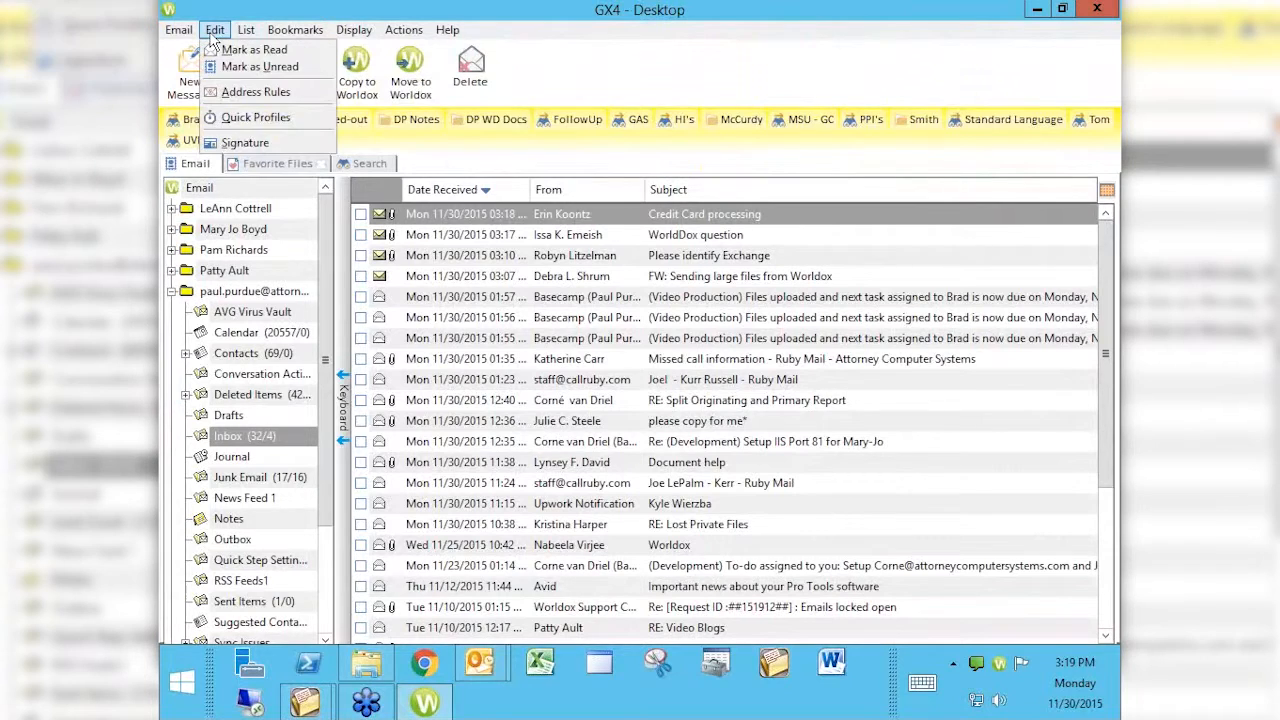
left_click(245, 142)
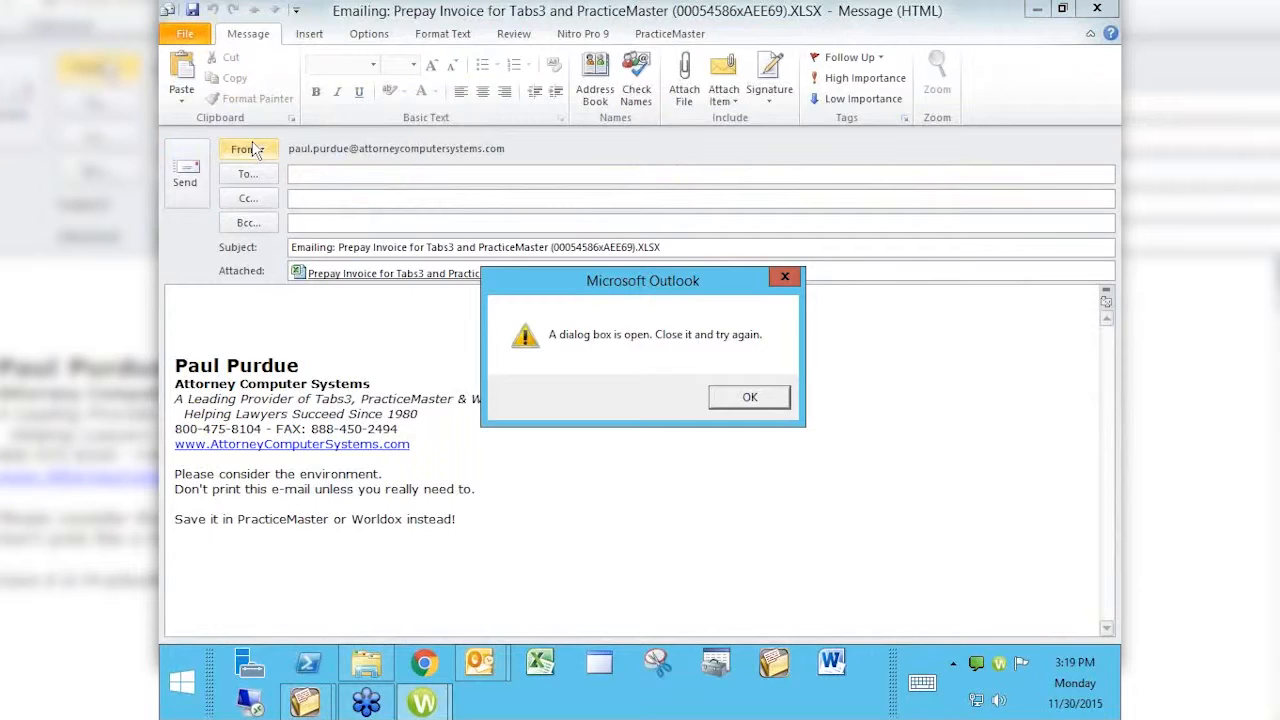
left_click(750, 397)
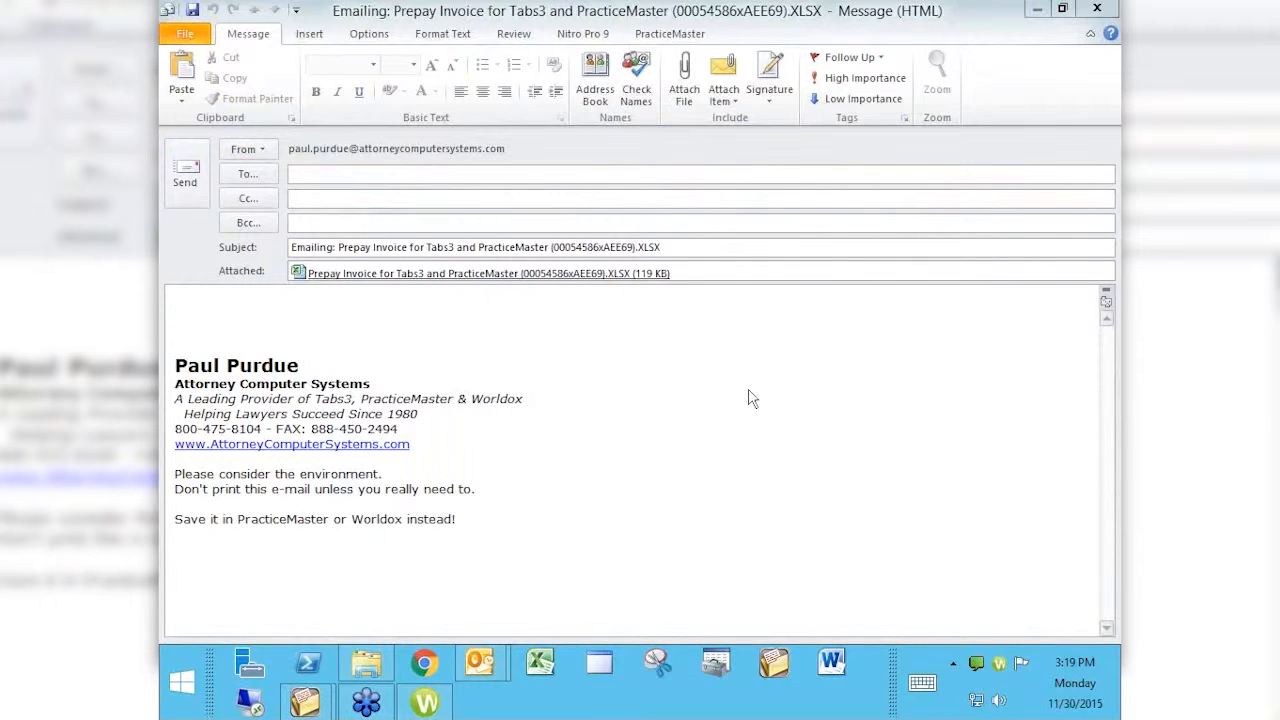
left_click(1095, 10)
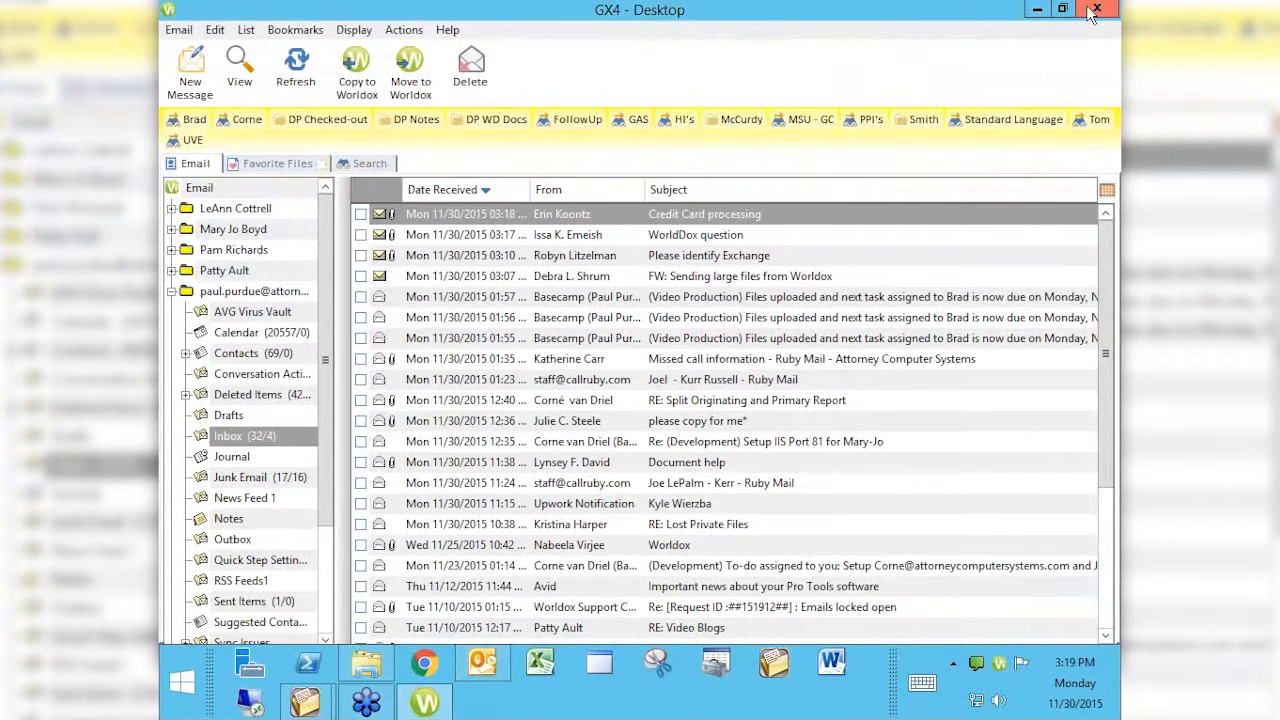
left_click(827, 381)
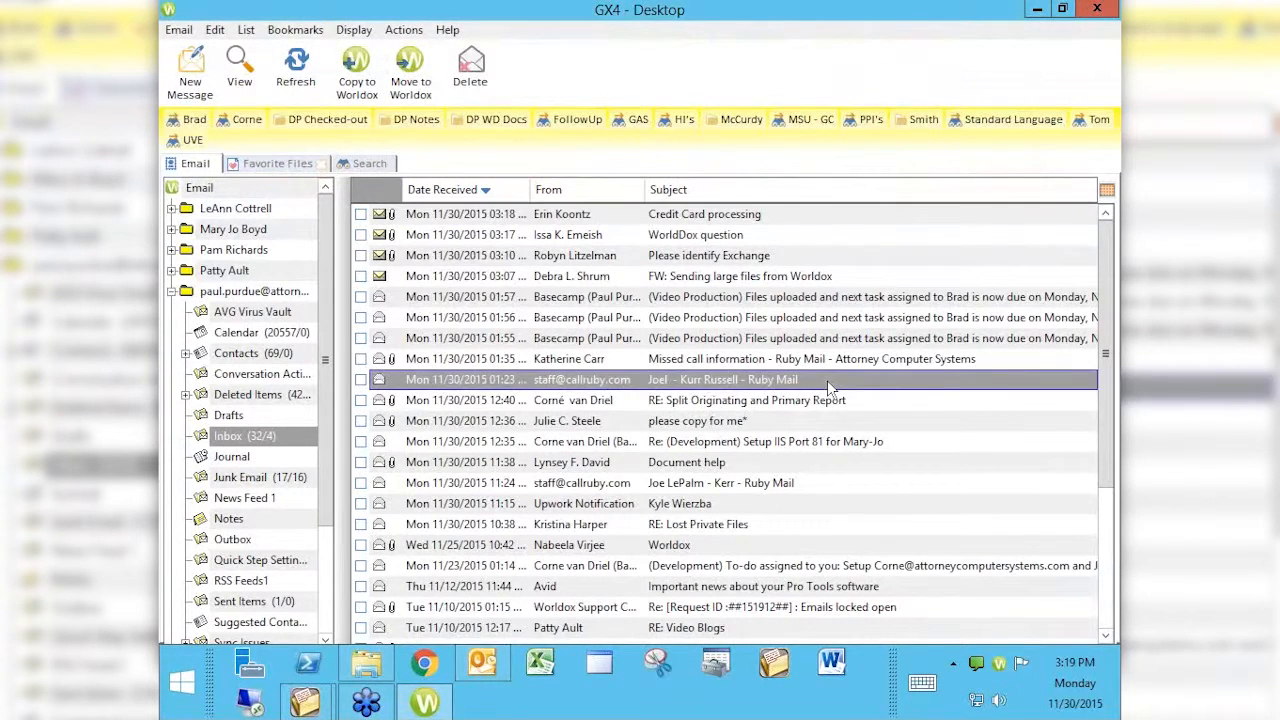
Open the Quick Profiles editor and choose EMAIL from the Doc Type table for the Client Files cabinet.
left_click(216, 30)
left_click(250, 118)
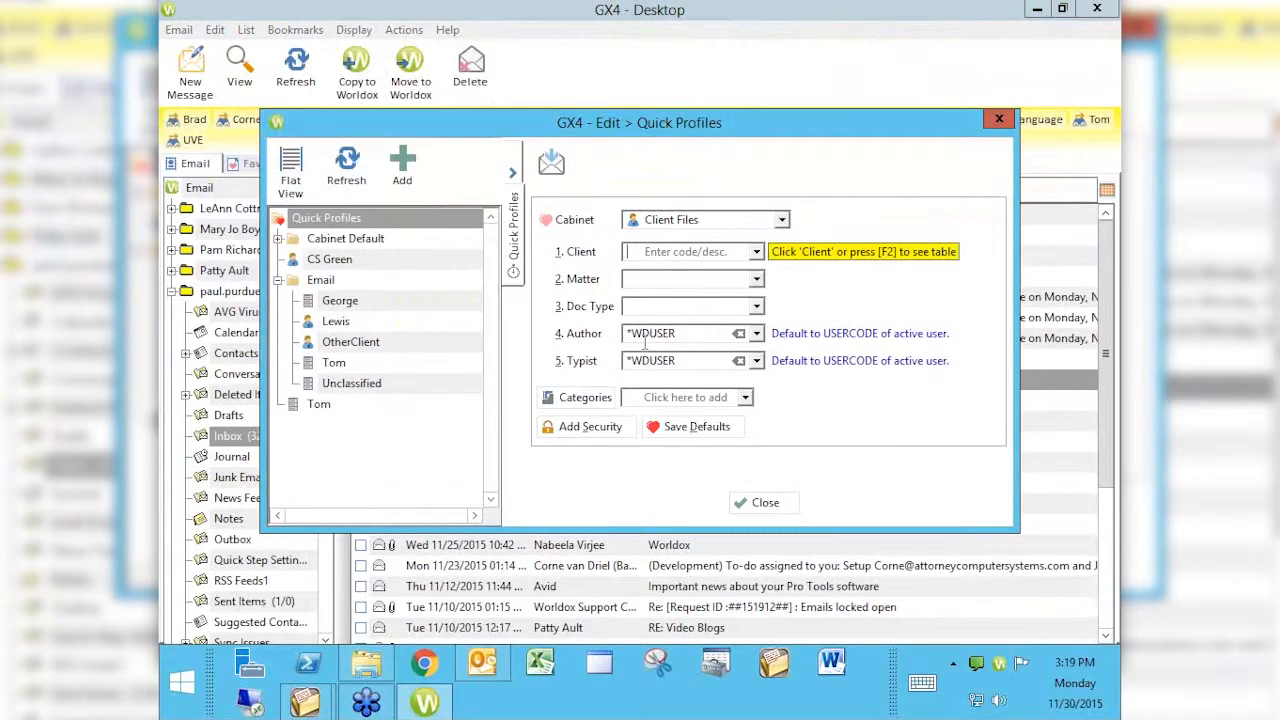
left_click(756, 307)
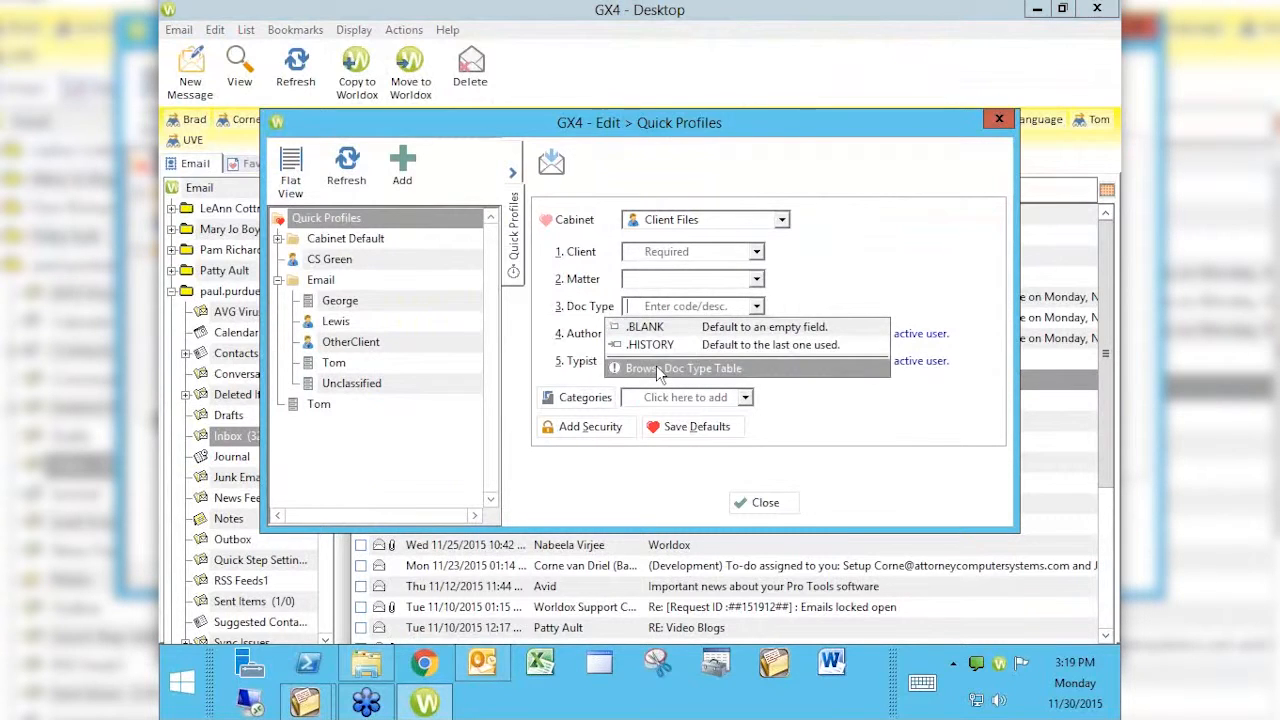
left_click(658, 369)
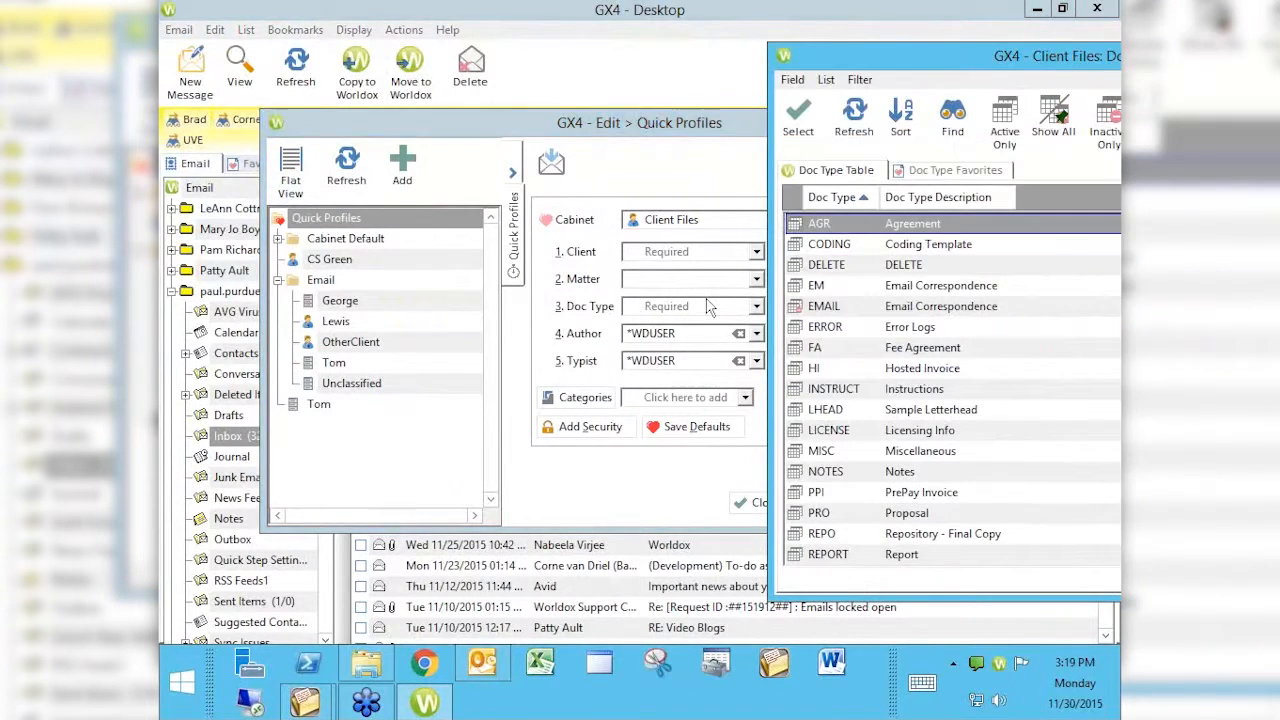
left_click(891, 310)
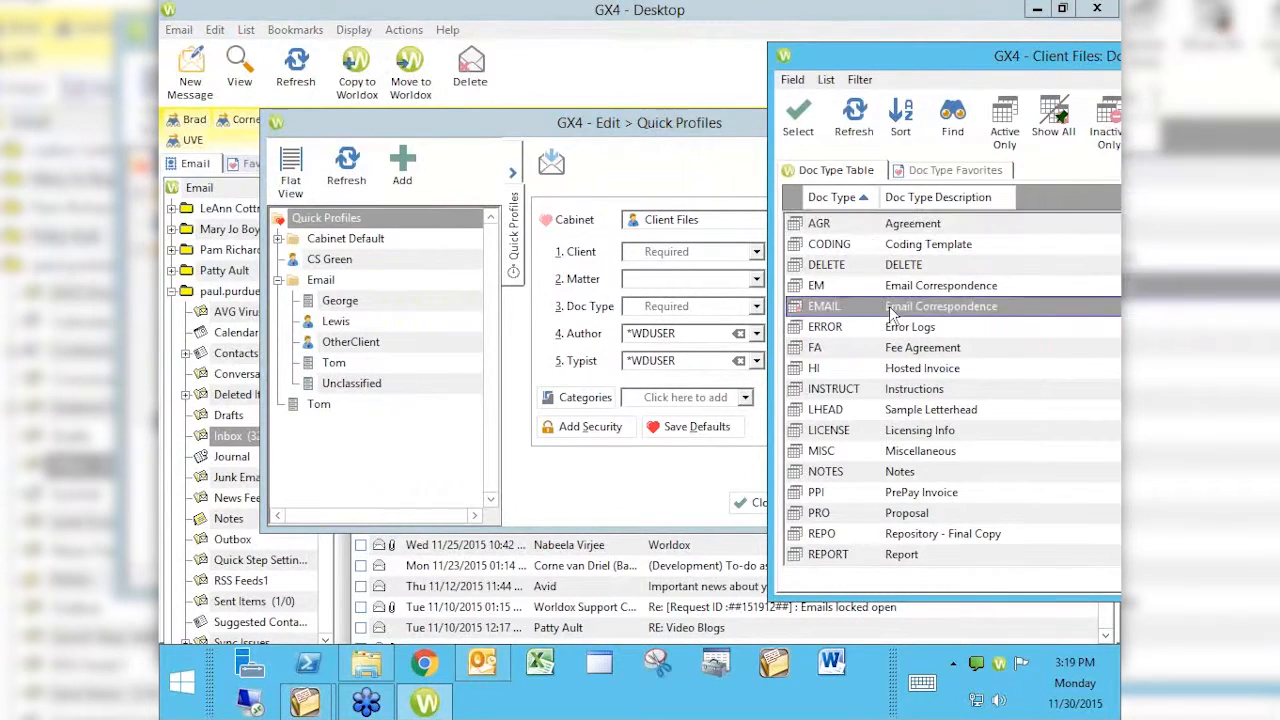
double_click(891, 310)
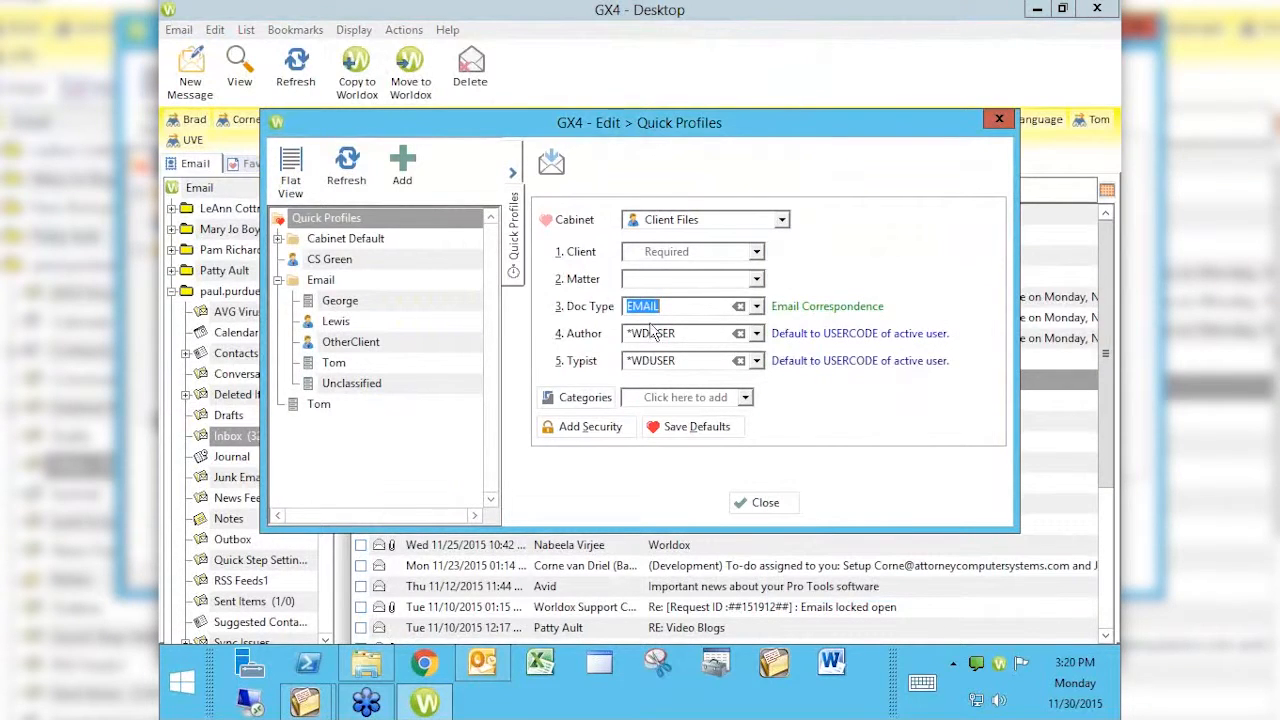
Start a new quick profile for the Client Files cabinet and choose Doc Type EM from the Doc Type table.
left_click(320, 282)
left_click(403, 172)
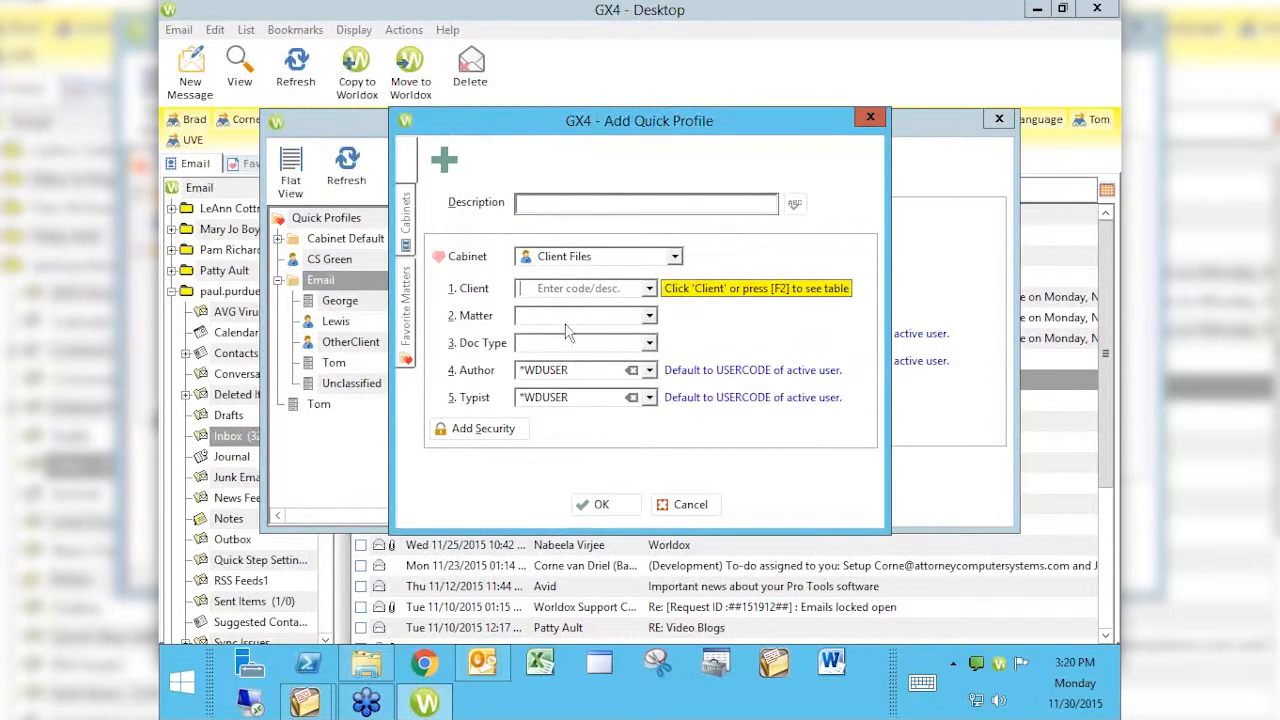
left_click(530, 343)
left_click(649, 343)
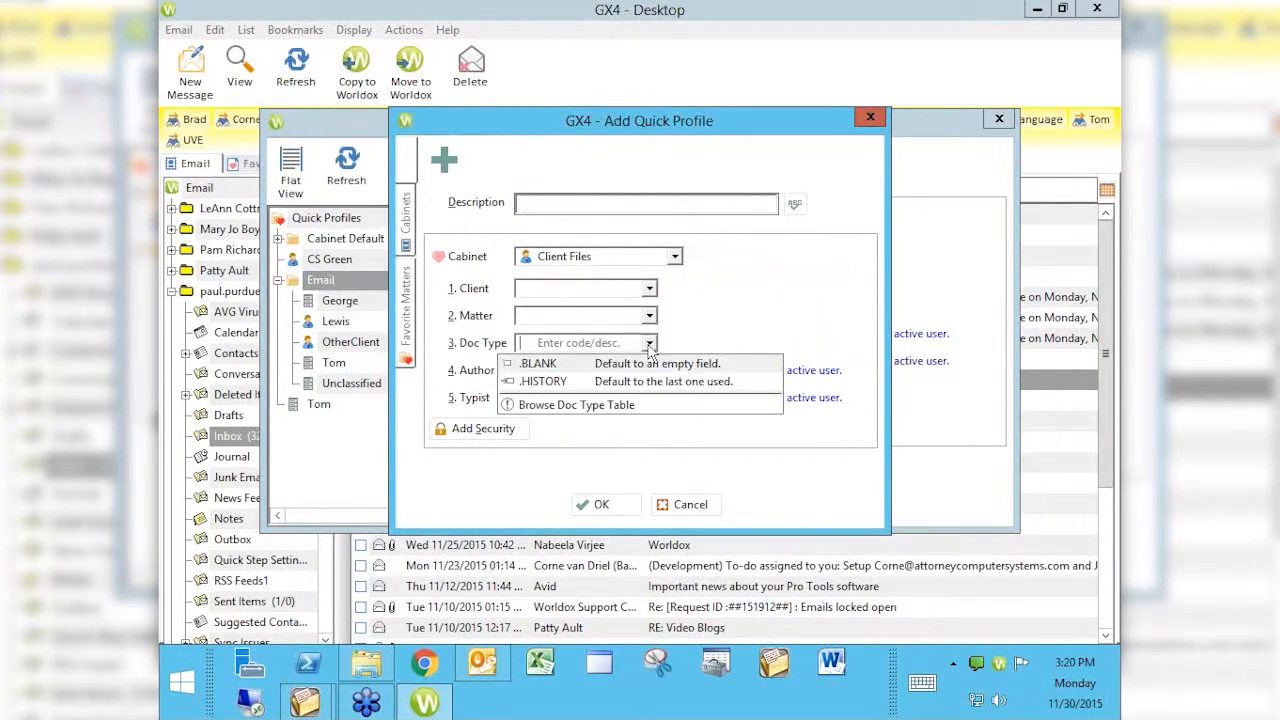
left_click(572, 403)
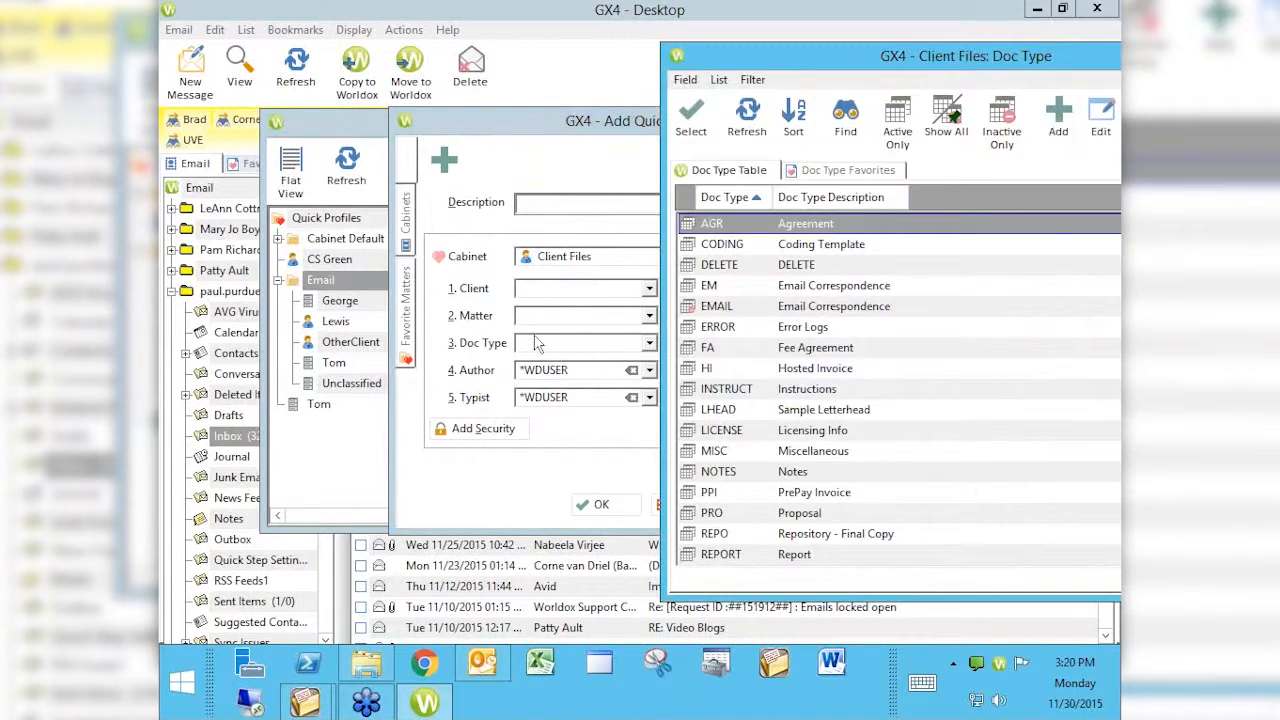
left_click(714, 288)
double_click(714, 288)
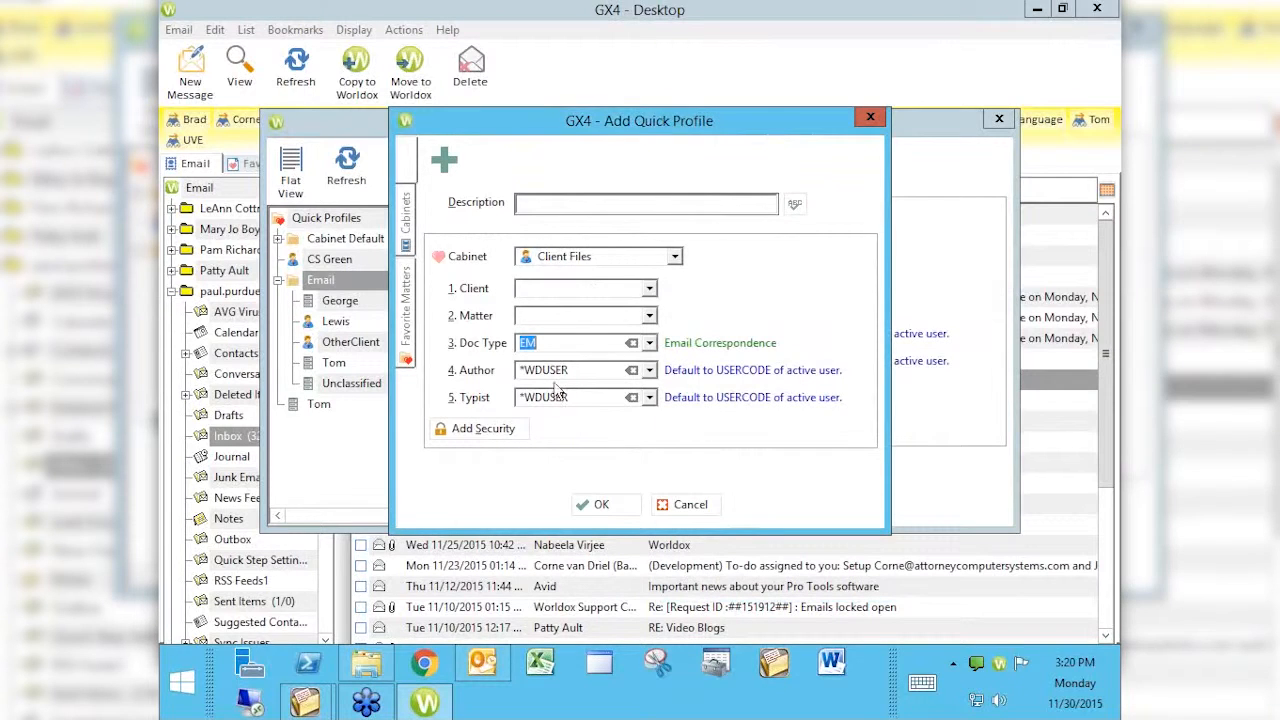
Save the new quick profile under the name MJEMAIL and close the Quick Profiles editor.
left_click(601, 505)
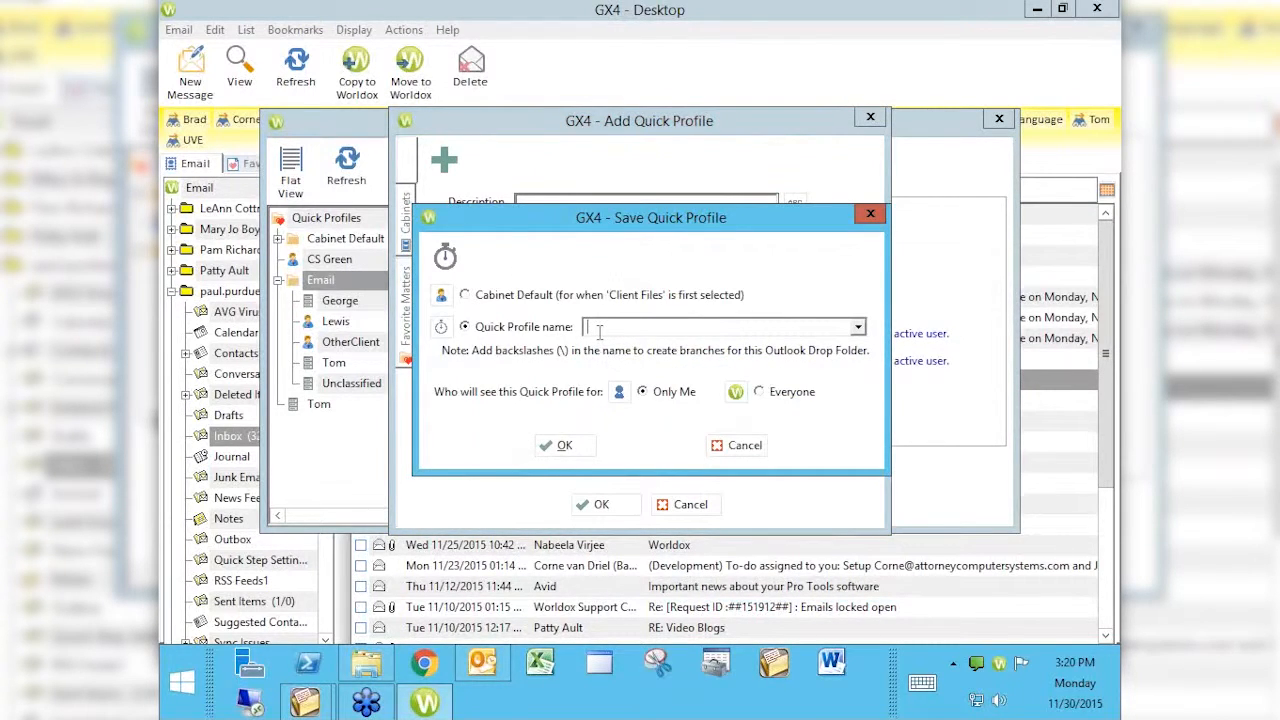
type("MJEMAIL")
left_click(561, 447)
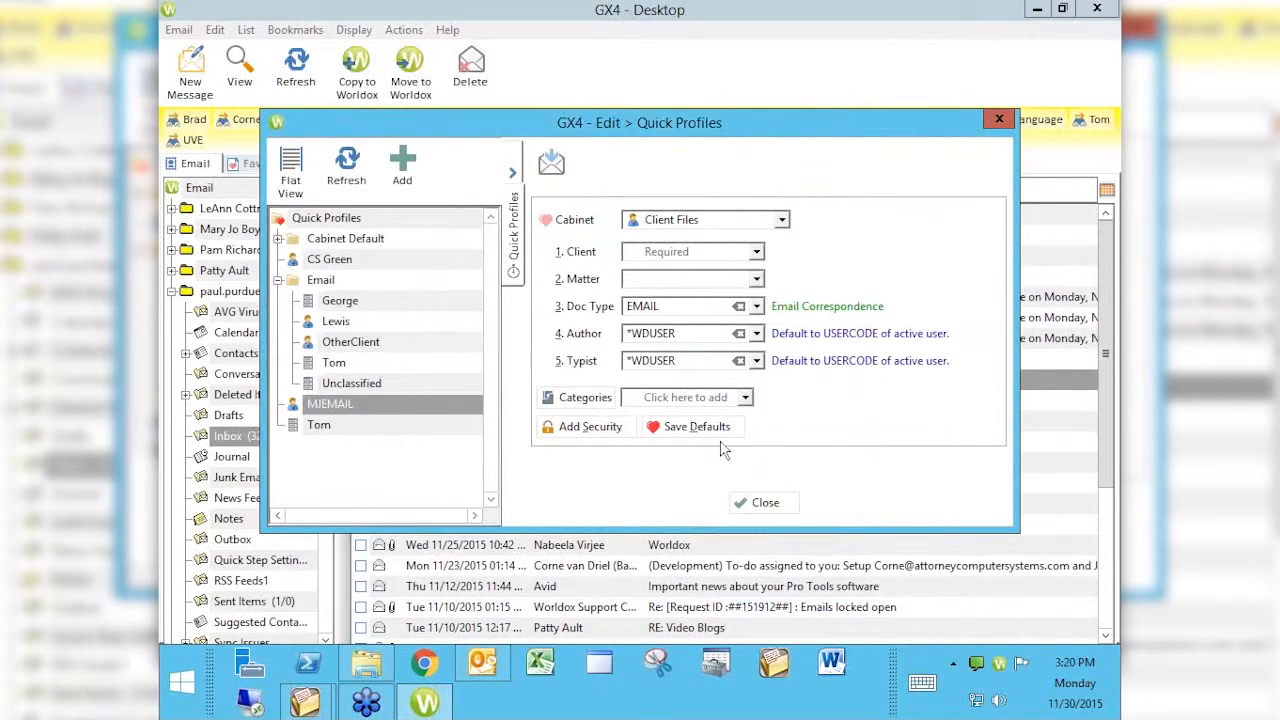
left_click(765, 502)
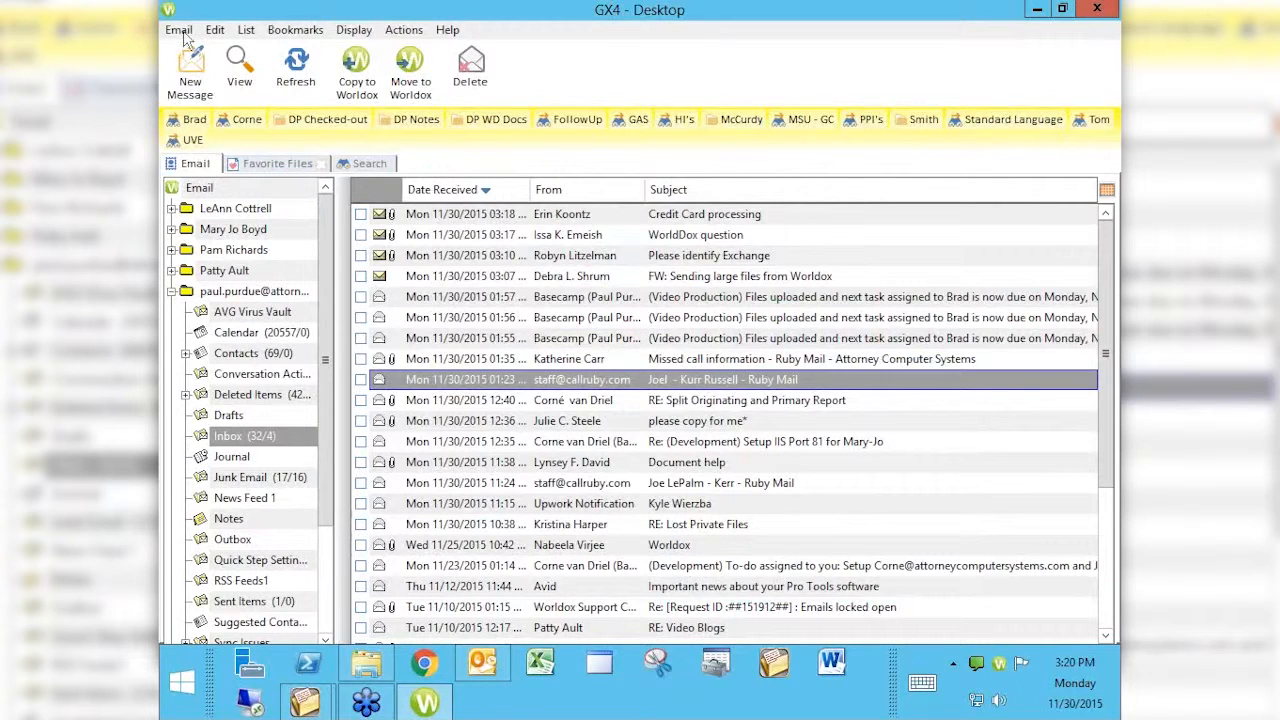
Reopen the Quick Profiles editor and load MJEMAIL and the first profile in the Email folder to review their fields.
left_click(215, 29)
left_click(229, 116)
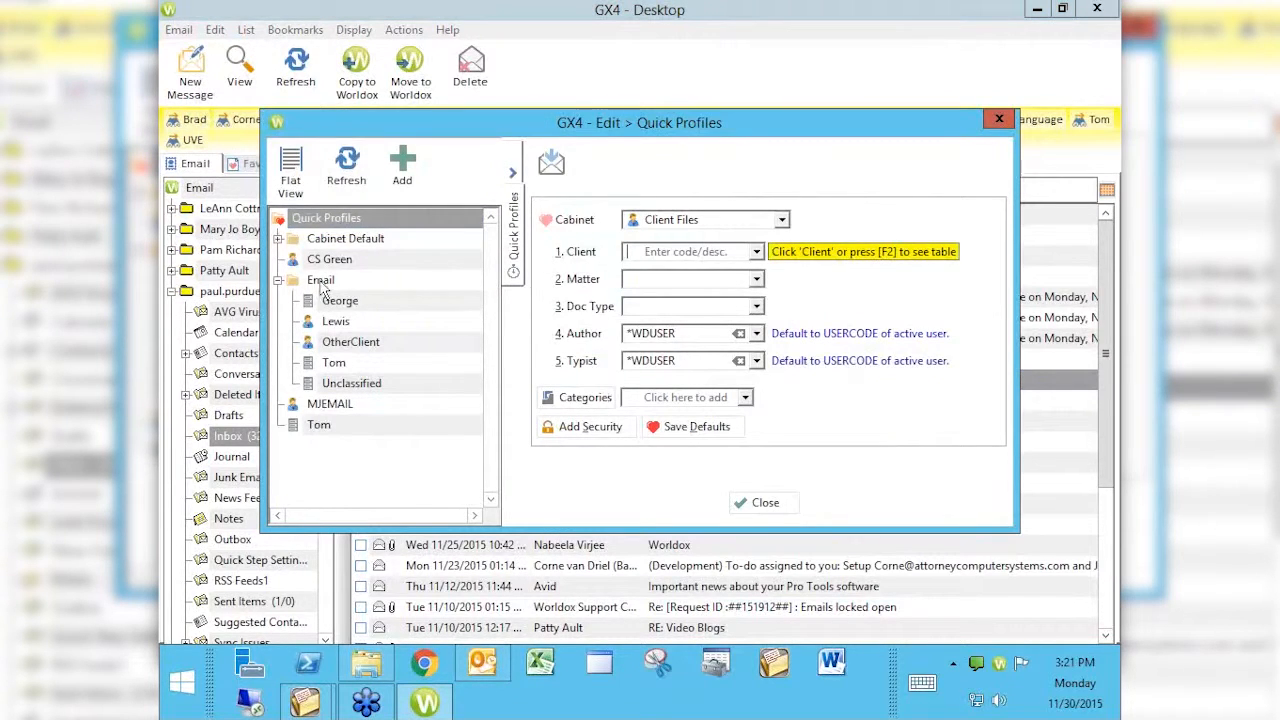
left_click(316, 404)
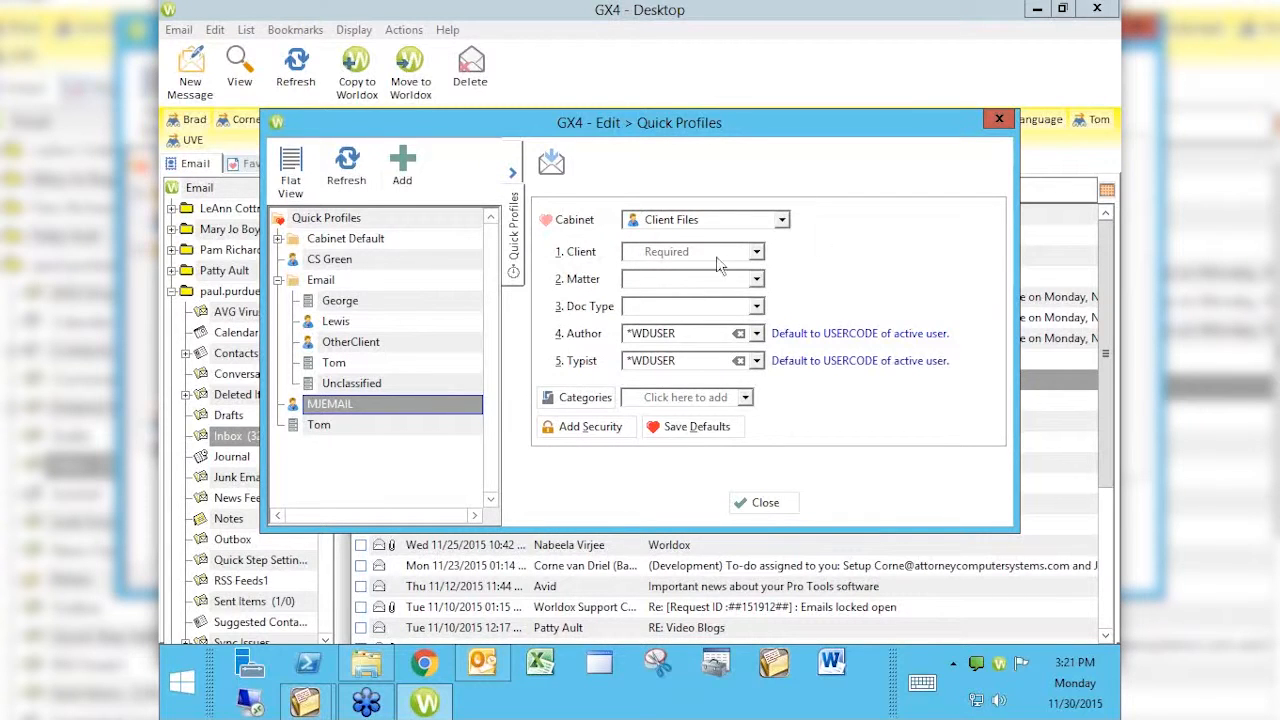
left_click(321, 408)
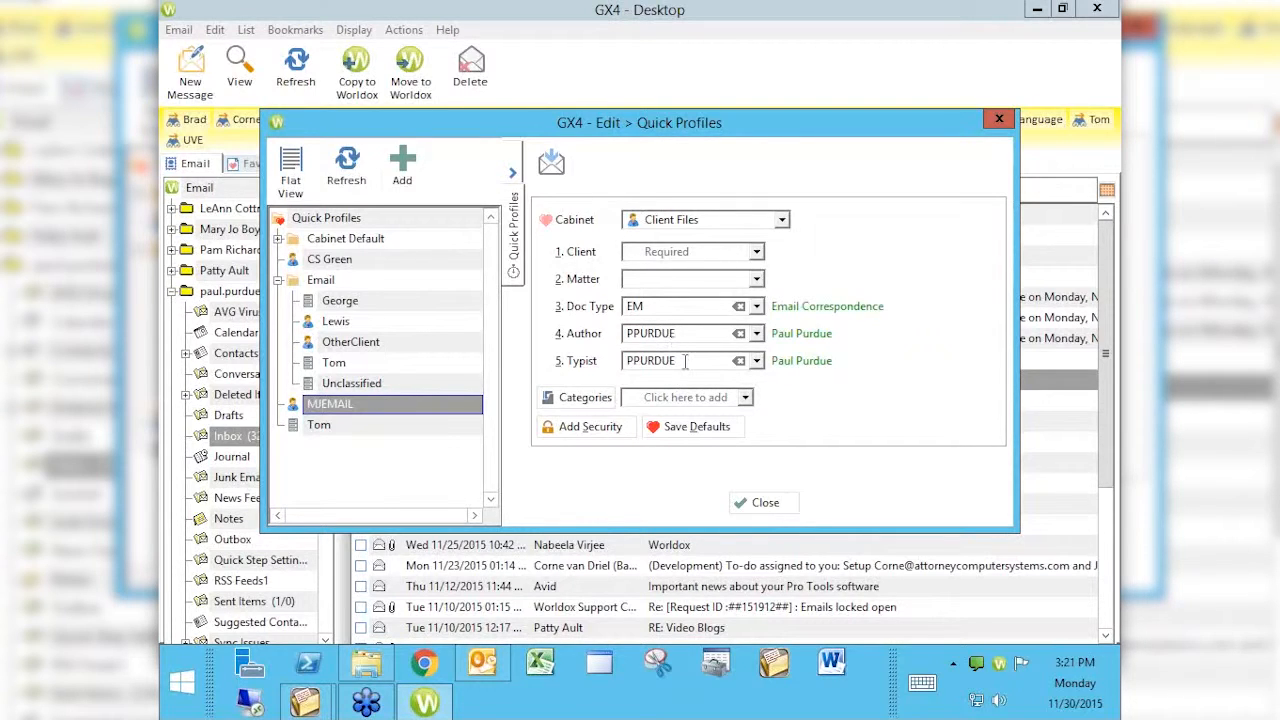
left_click(638, 252)
left_click(630, 286)
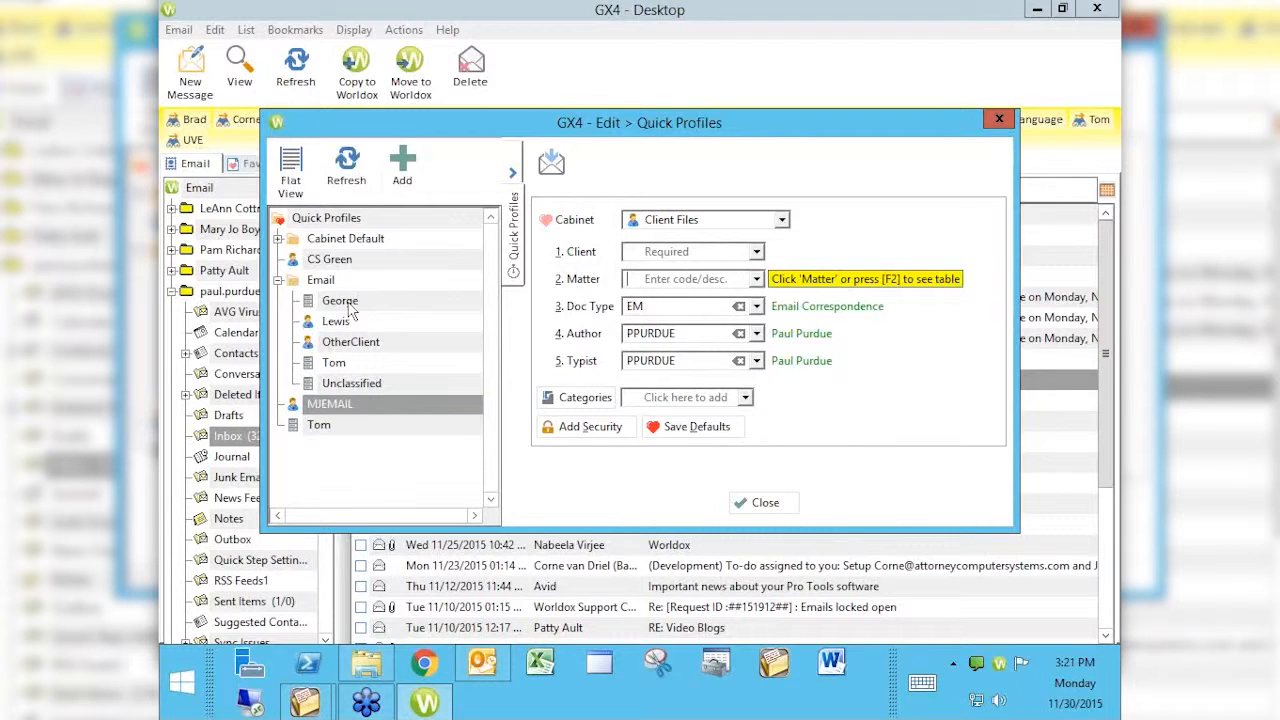
left_click(345, 302)
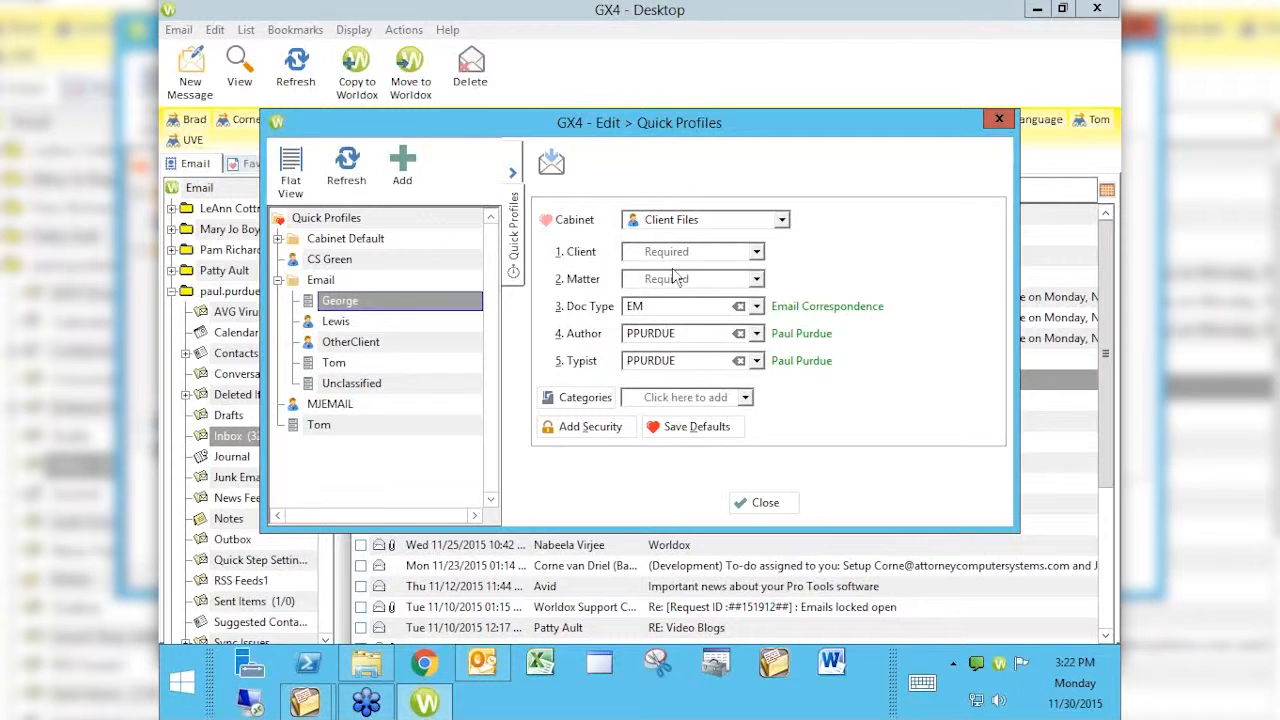
Switch to Outlook, show the quick profile folders under Worldox and select the three Basecamp "(Video Production)" messages in the Inbox.
left_click(483, 666)
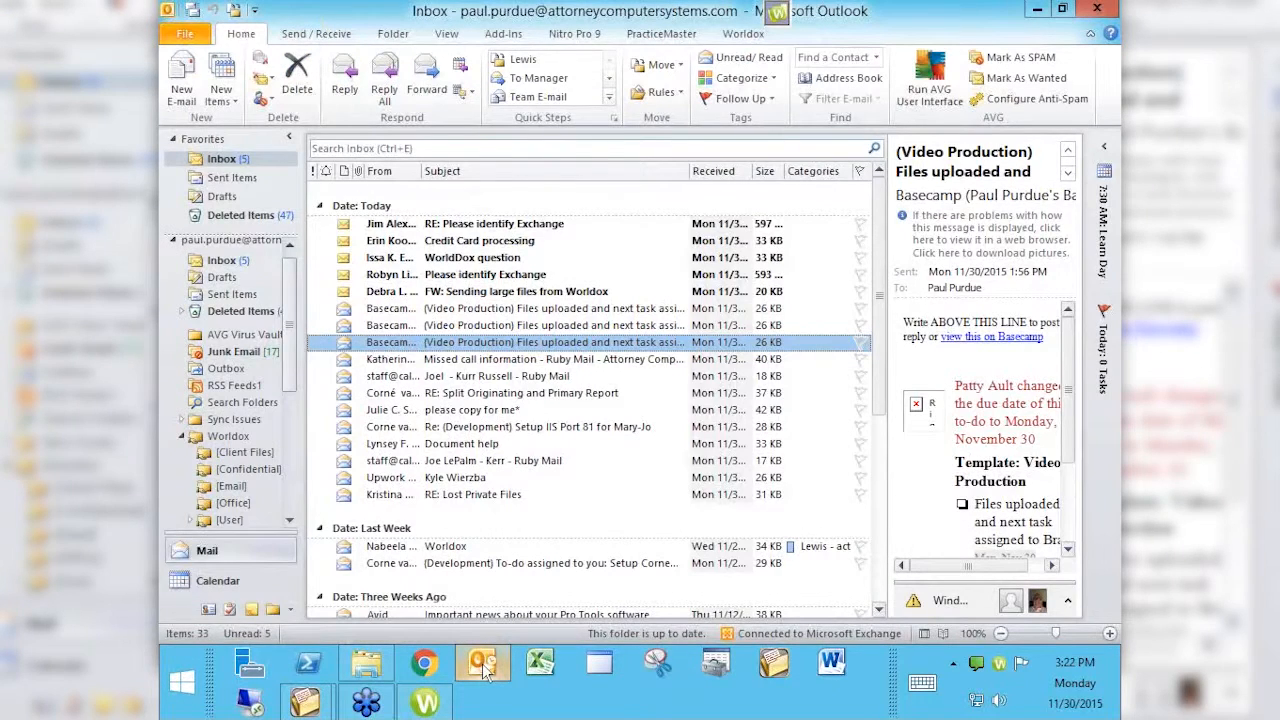
scroll(293, 515, "down", 5)
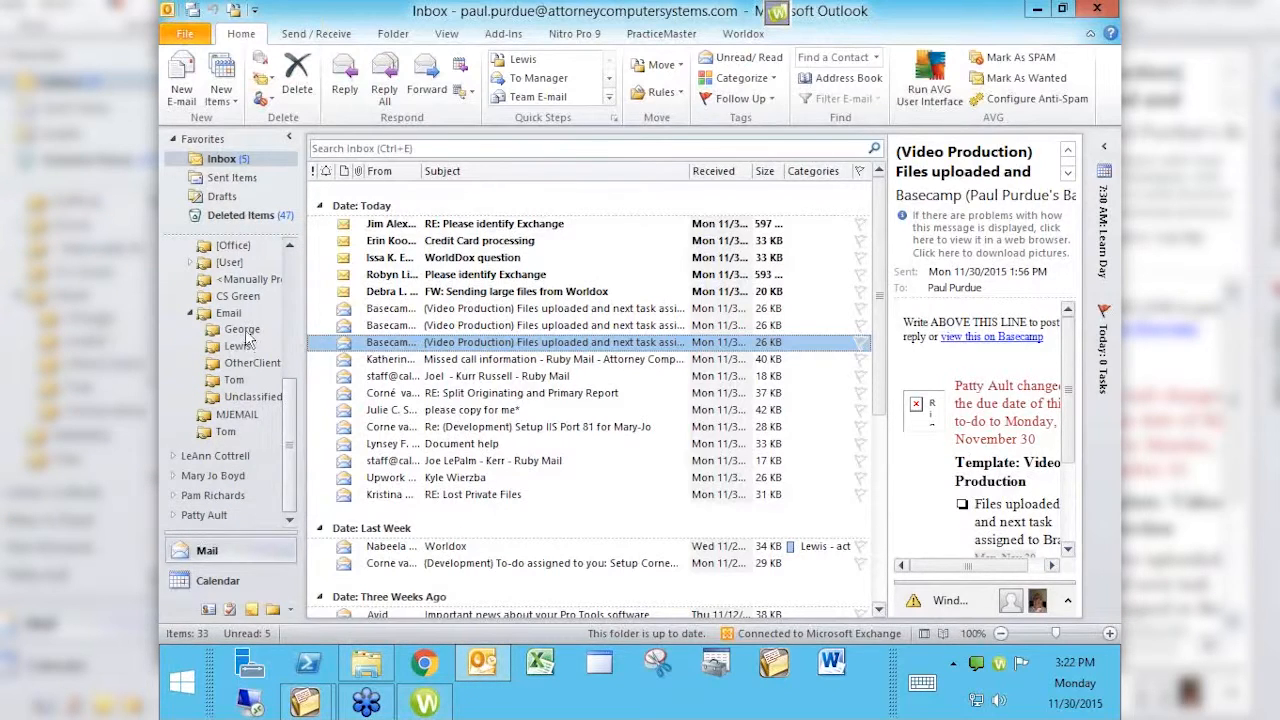
left_click(495, 325, "ctrl")
left_click(493, 313, "ctrl")
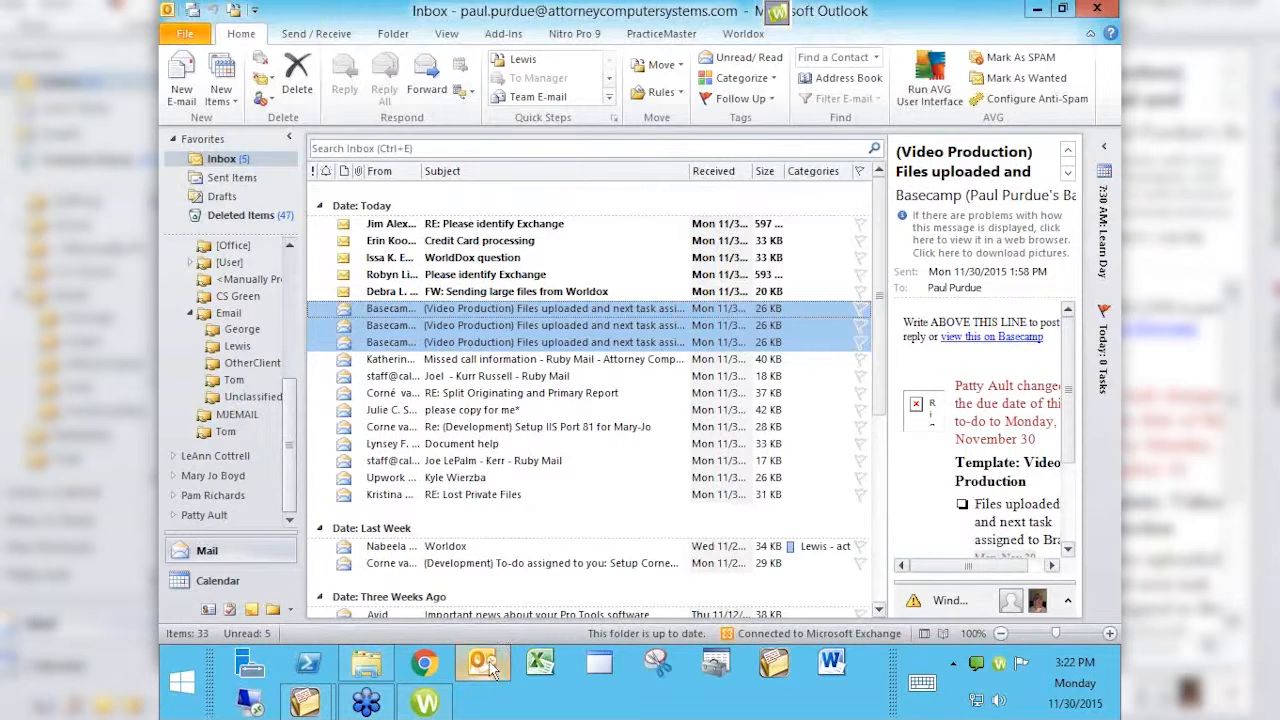
mouse_move(488, 668)
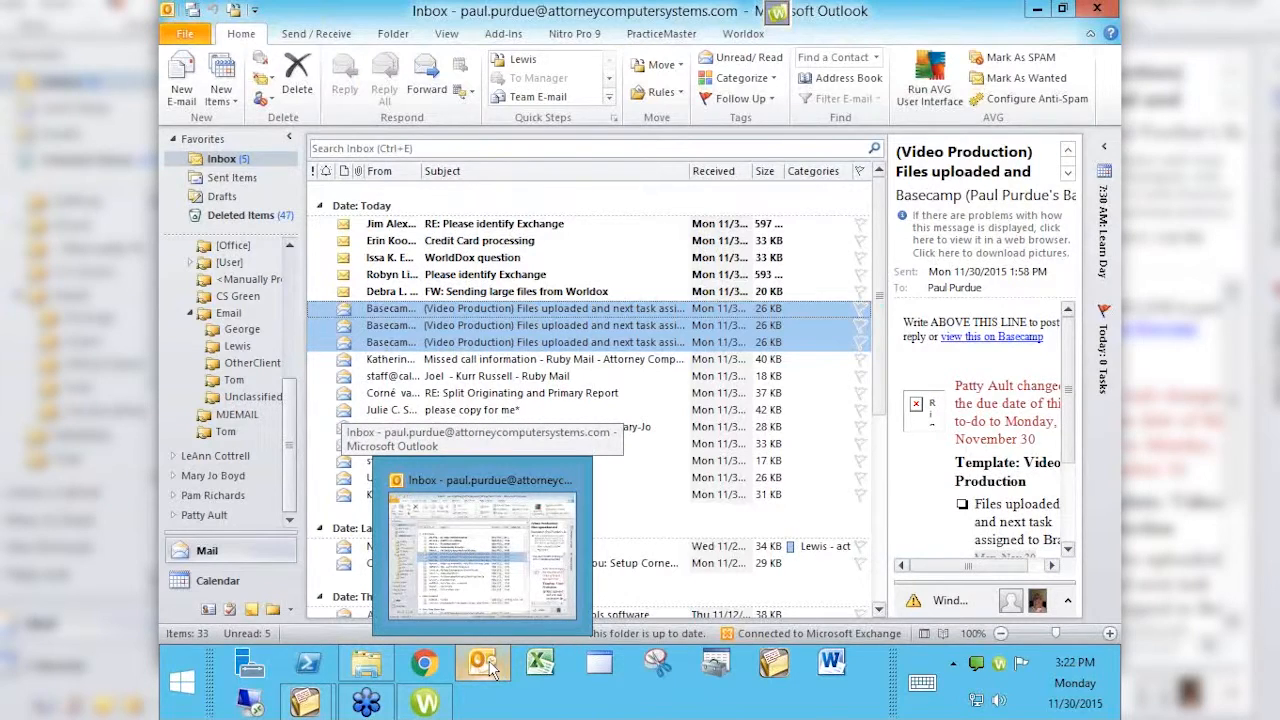
Switch to Worldox and close and reopen the Quick Profiles editor.
left_click(426, 703)
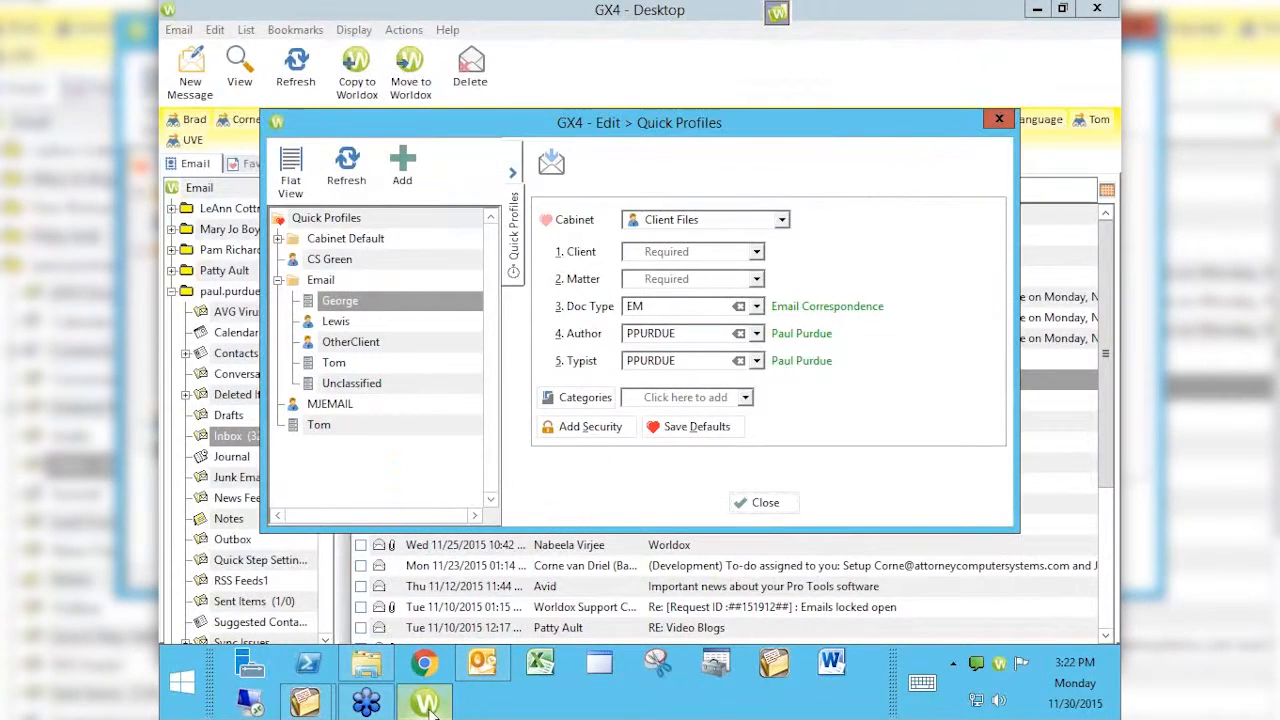
left_click(761, 508)
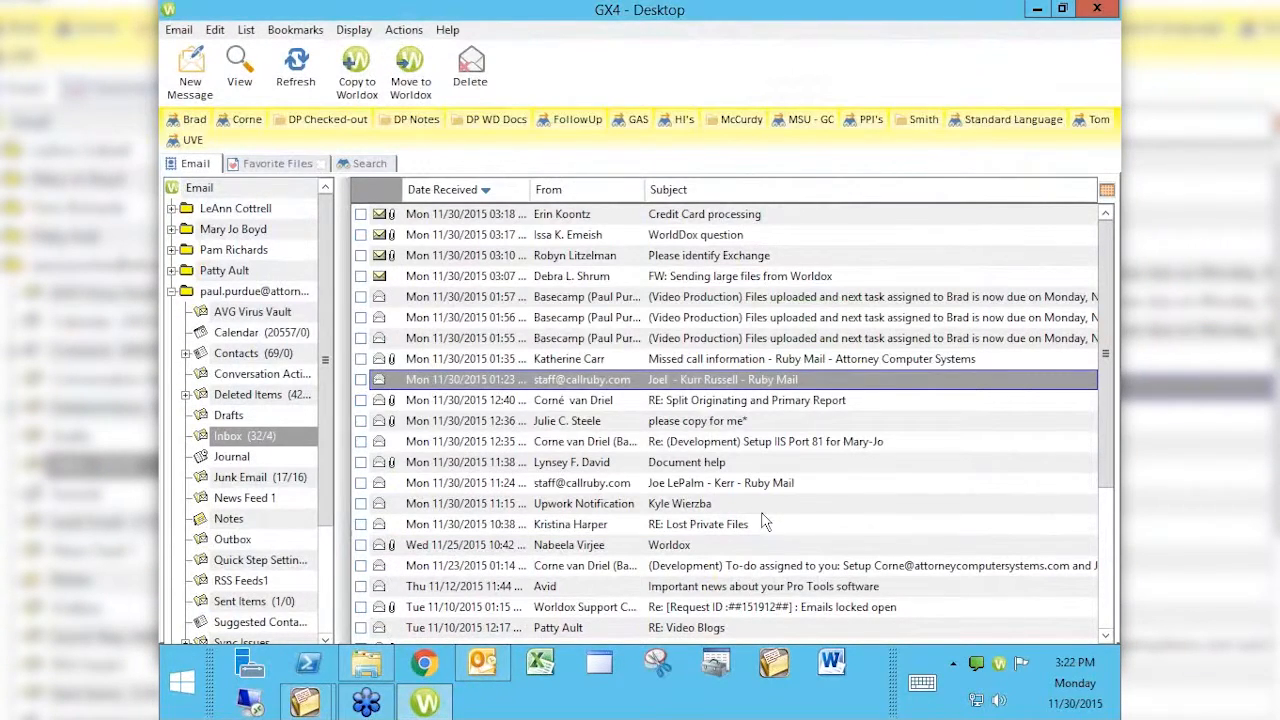
left_click(215, 29)
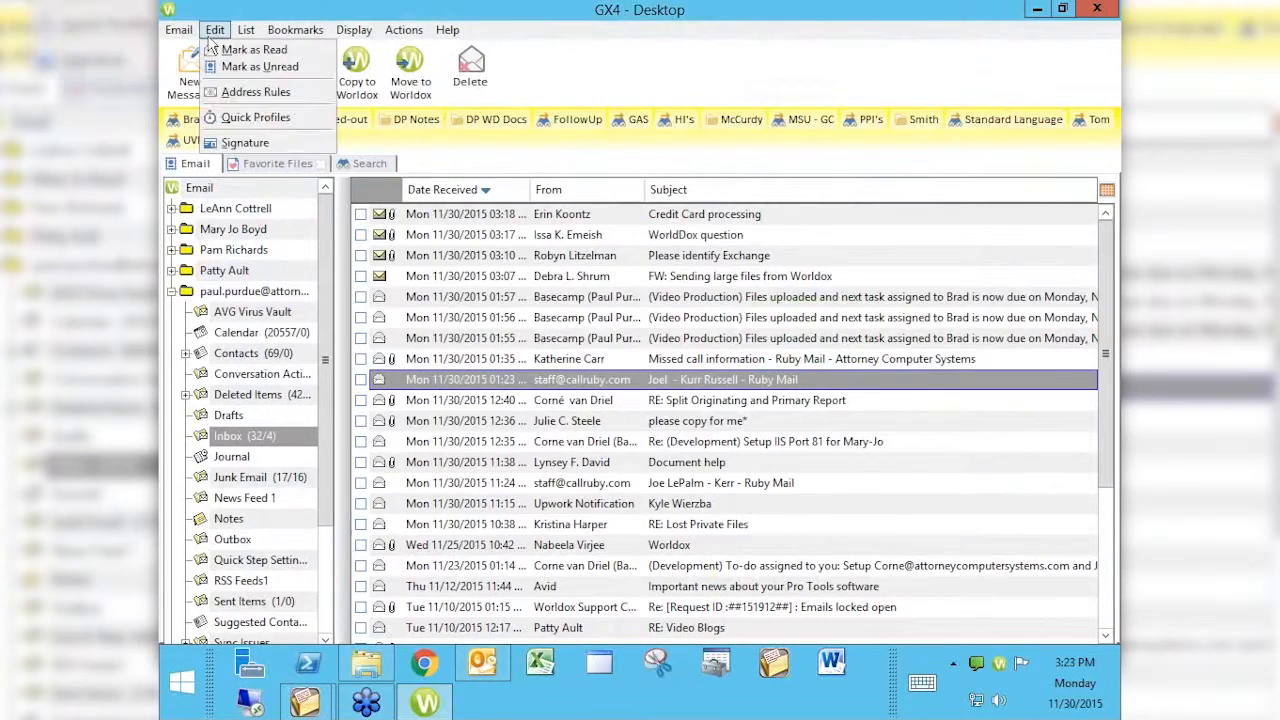
left_click(238, 119)
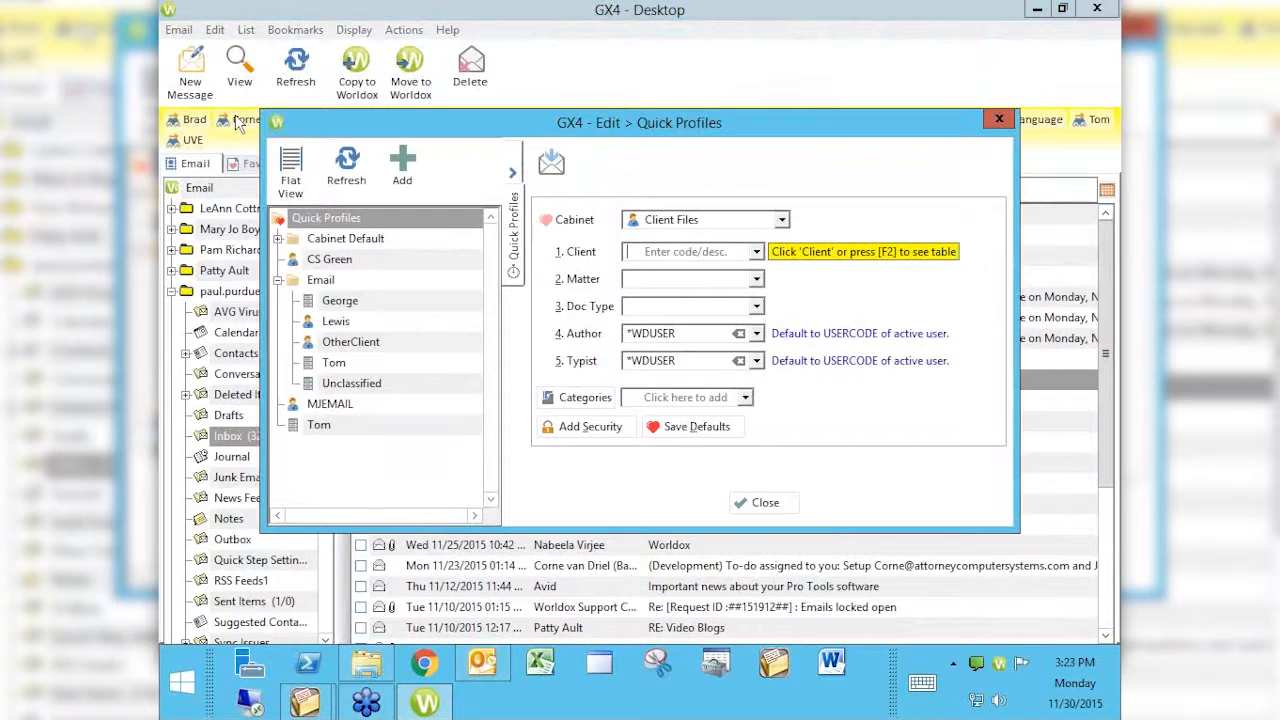
Open the MJEMAIL quick profile for editing to look at its description and fields, and cancel without changes.
right_click(328, 404)
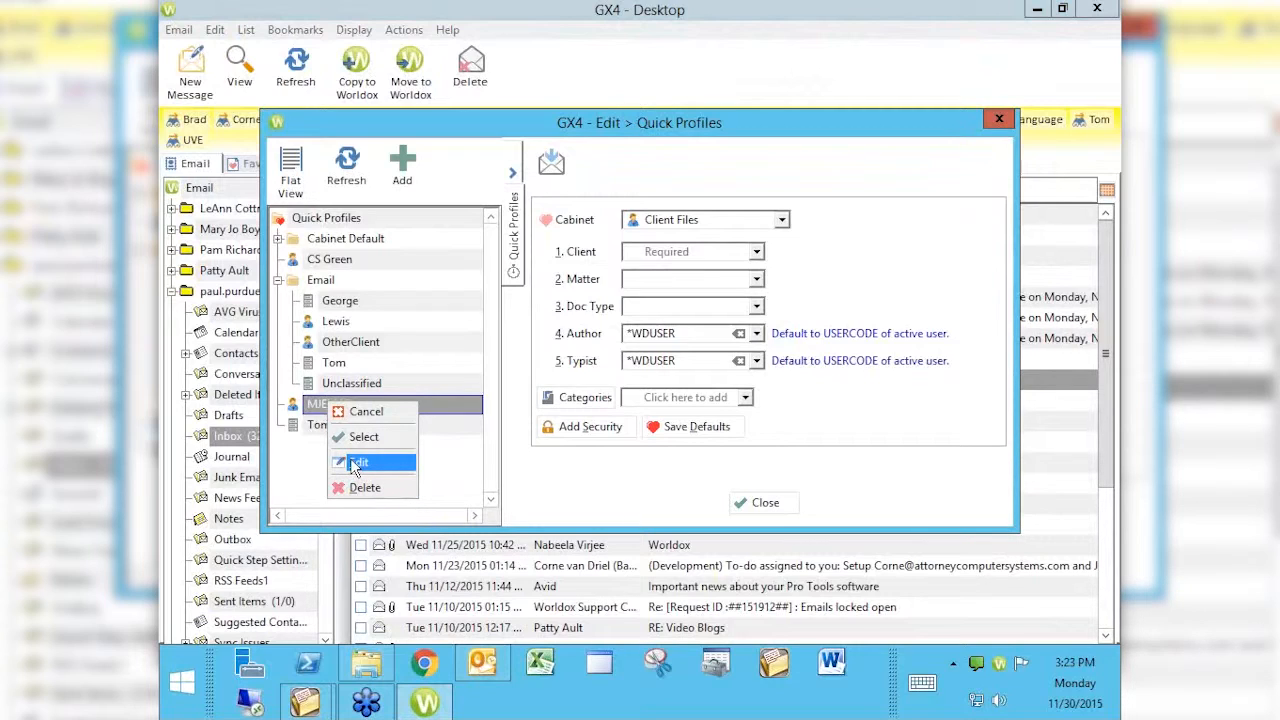
left_click(310, 418)
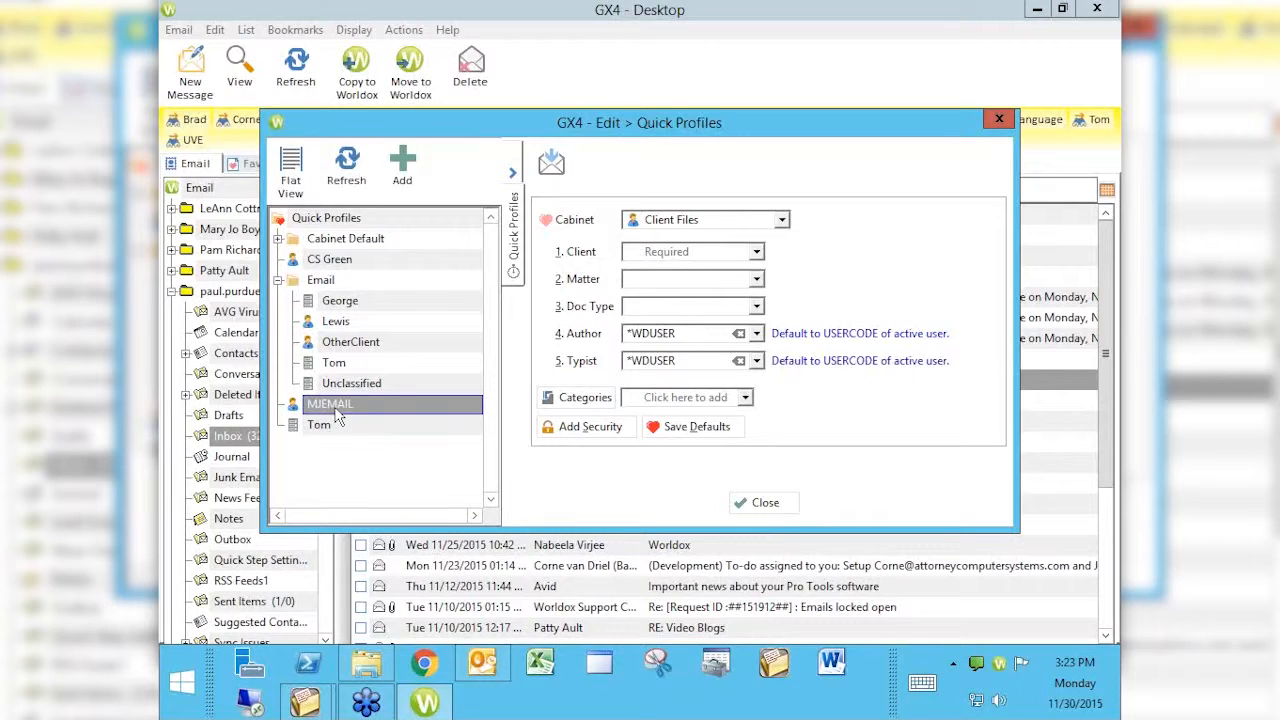
right_click(336, 414)
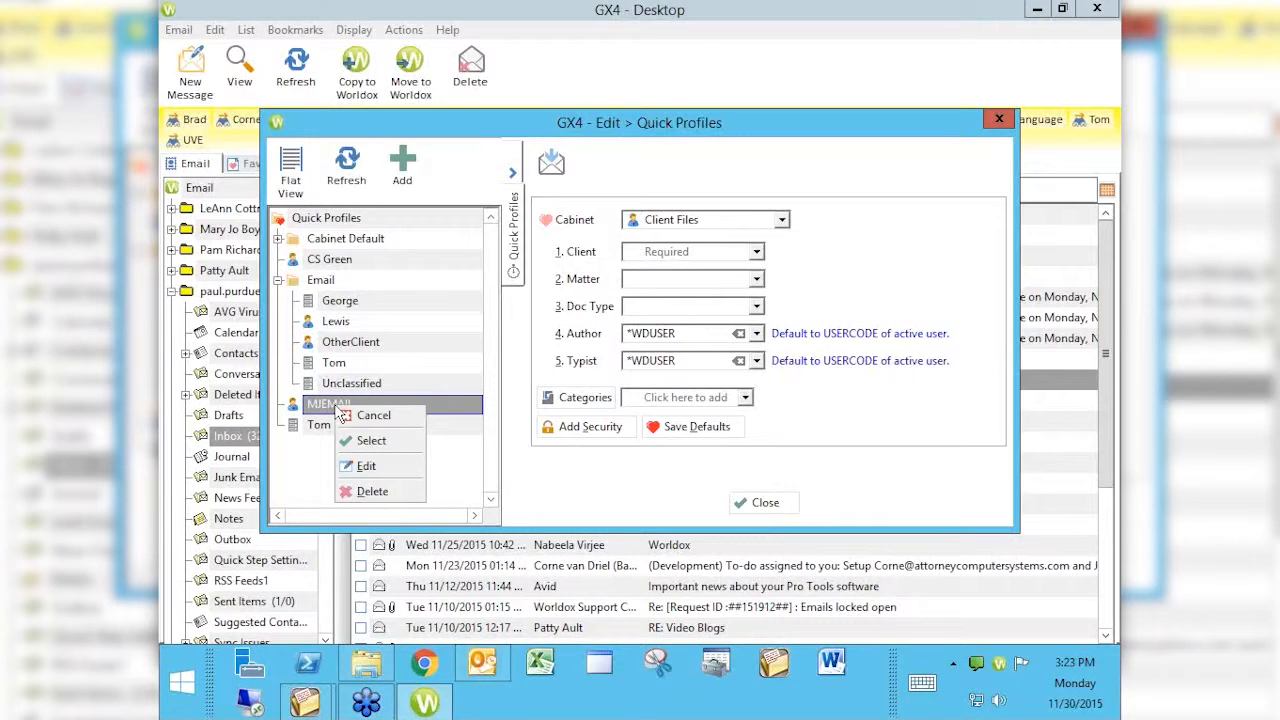
left_click(366, 468)
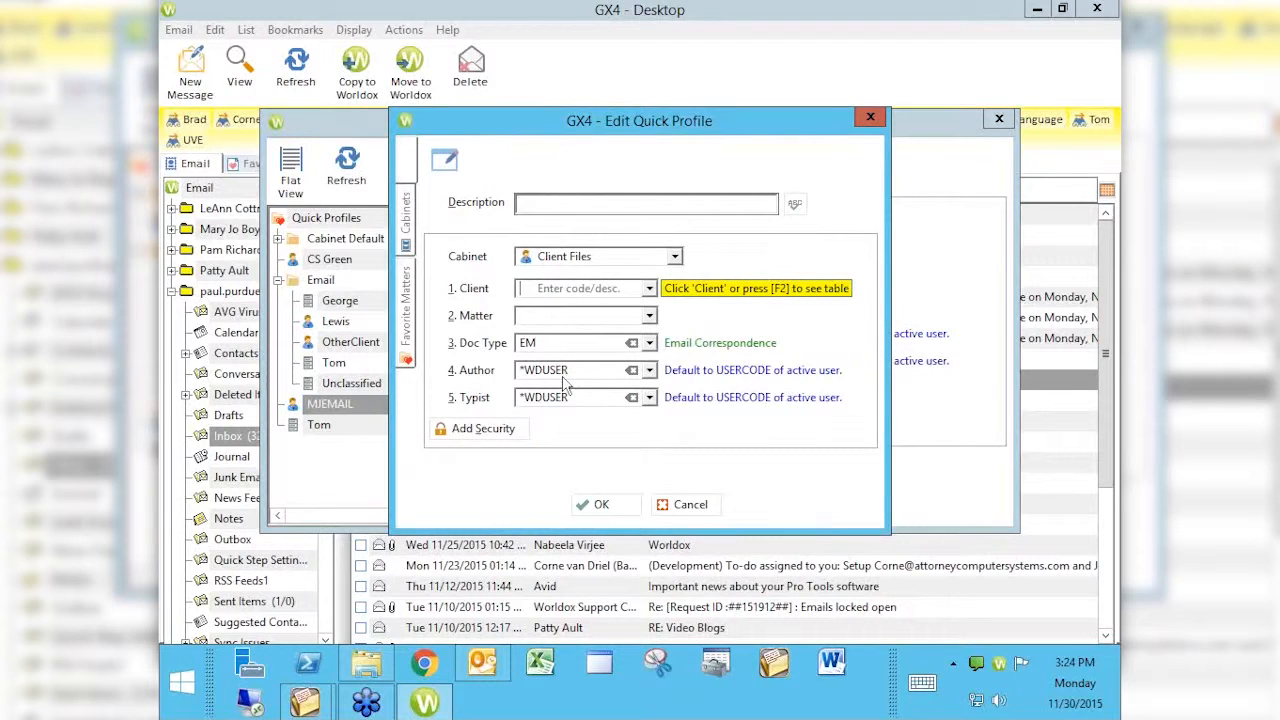
left_click(524, 204)
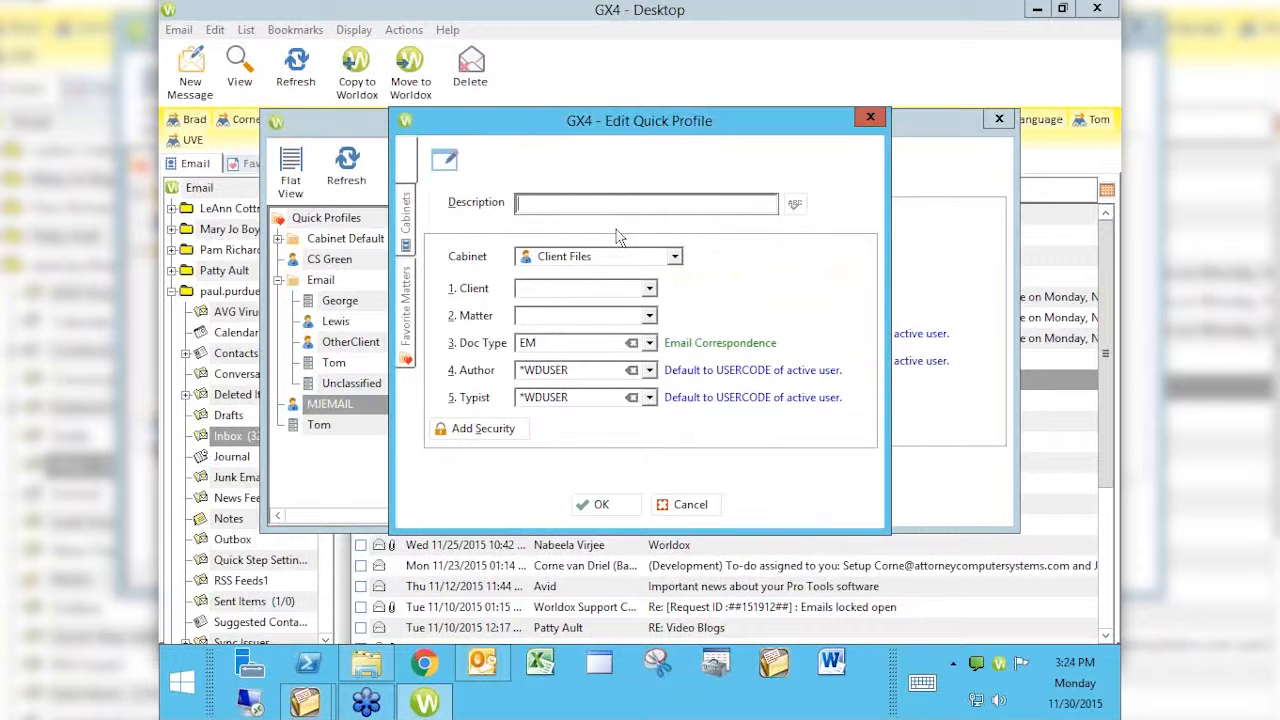
left_click(686, 504)
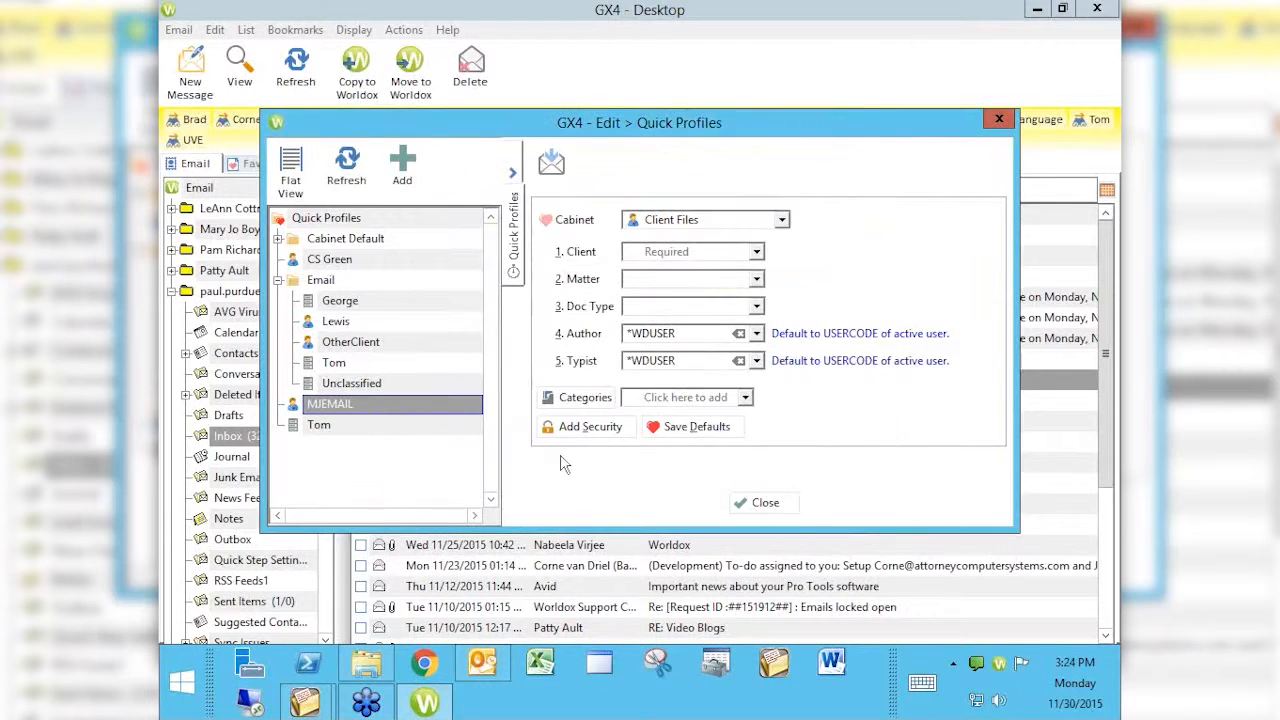
Delete the MJEMAIL quick profile.
left_click(333, 405)
left_click(365, 485)
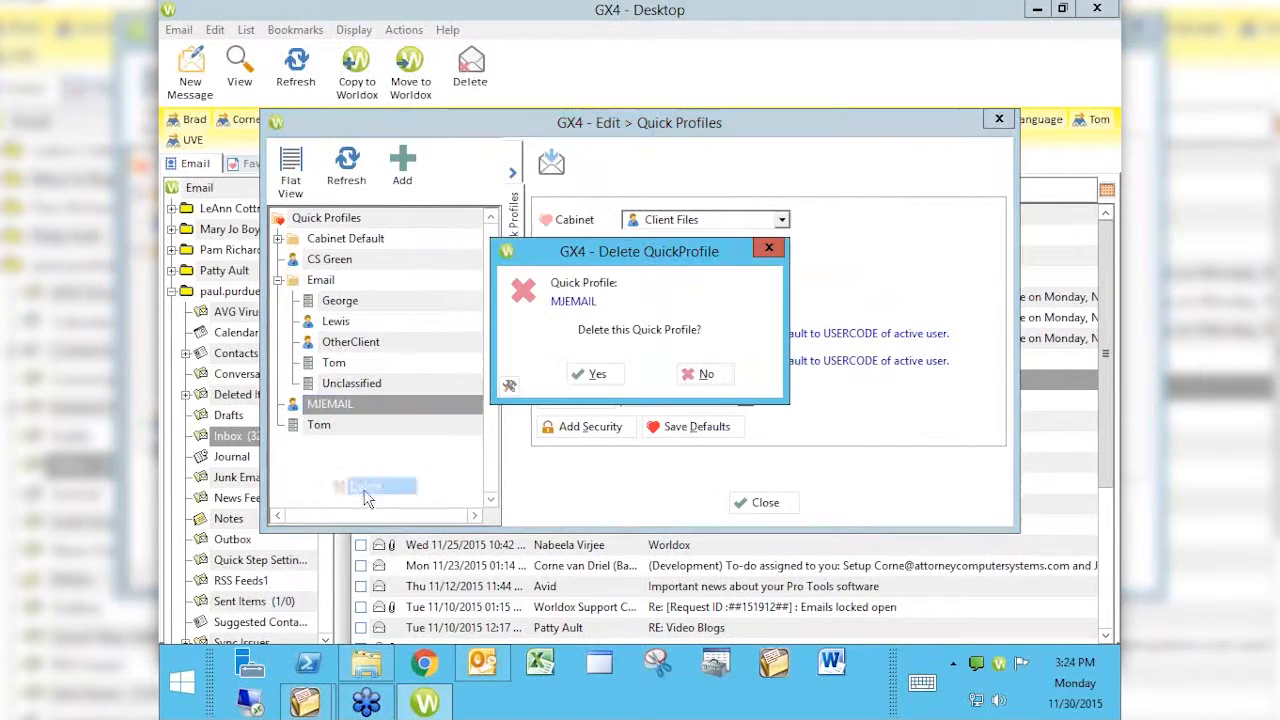
left_click(592, 373)
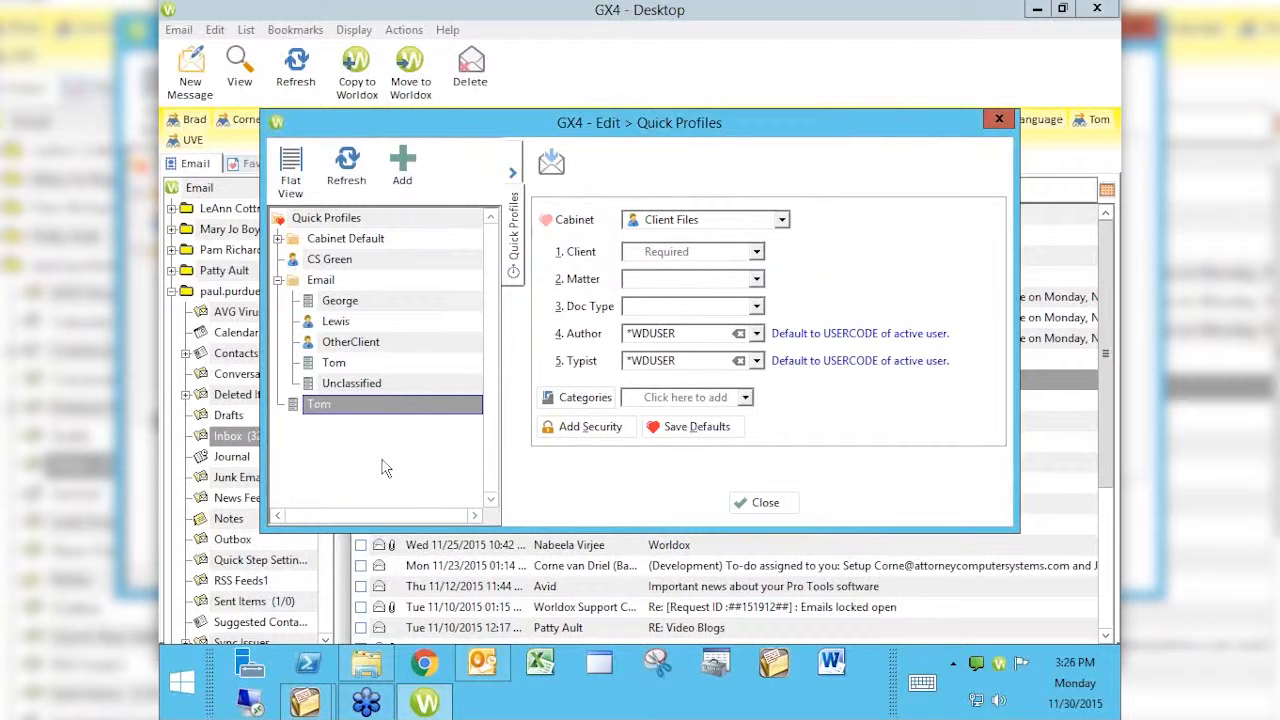
Close the Quick Profiles editor and switch to Outlook to check the quick profile folders under Worldox.
left_click(990, 122)
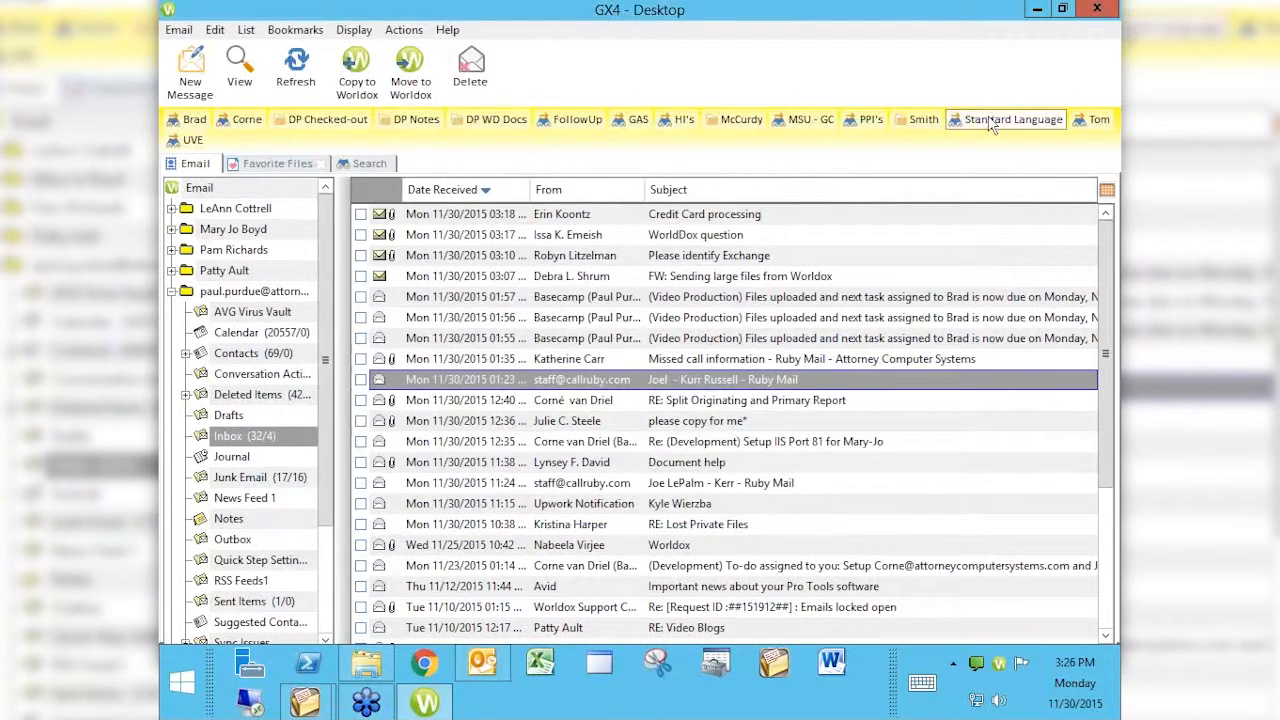
left_click(486, 672)
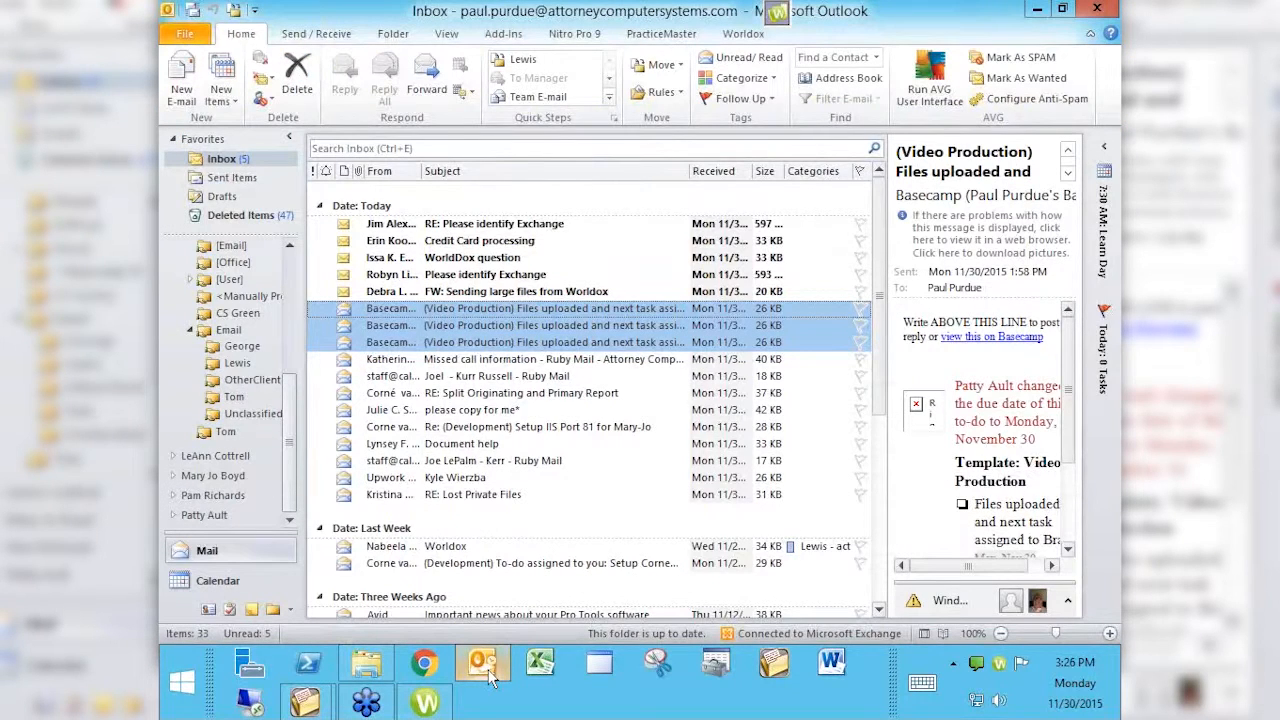
left_click(240, 397)
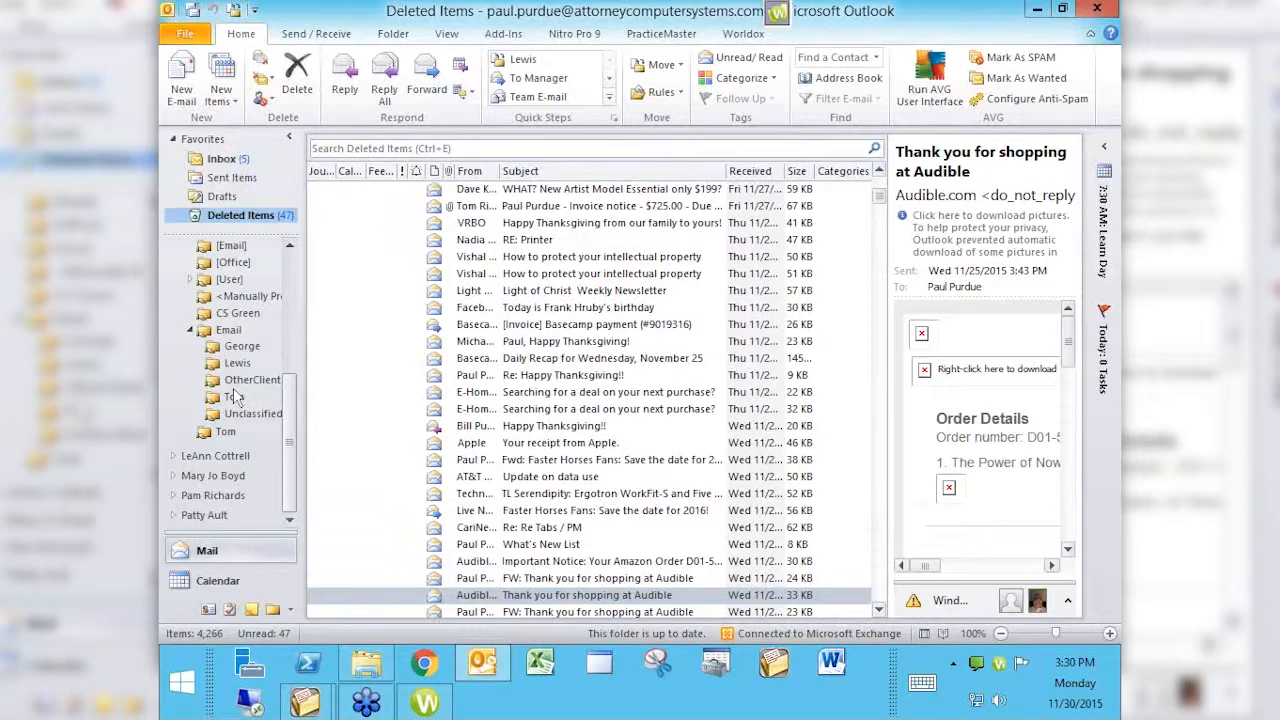
Switch to Chrome and load the attorneycomputersystems.com website.
left_click(424, 663)
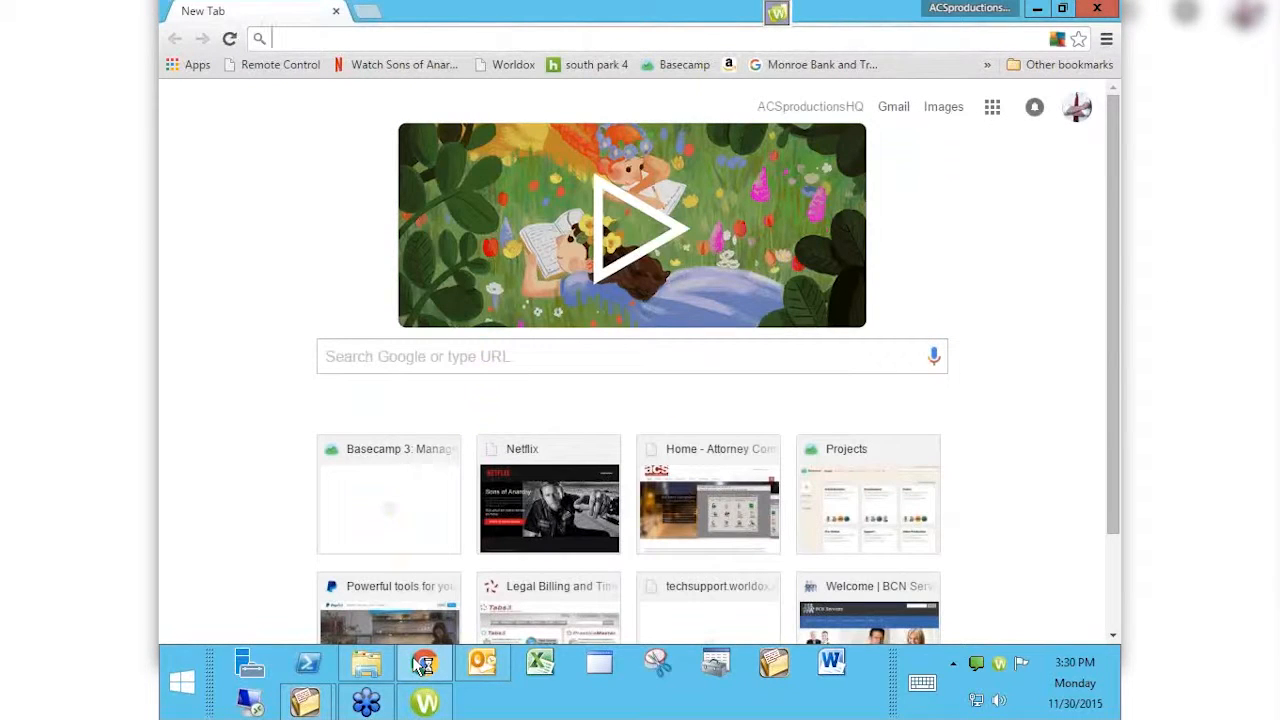
type("attorneycomputersystems.com")
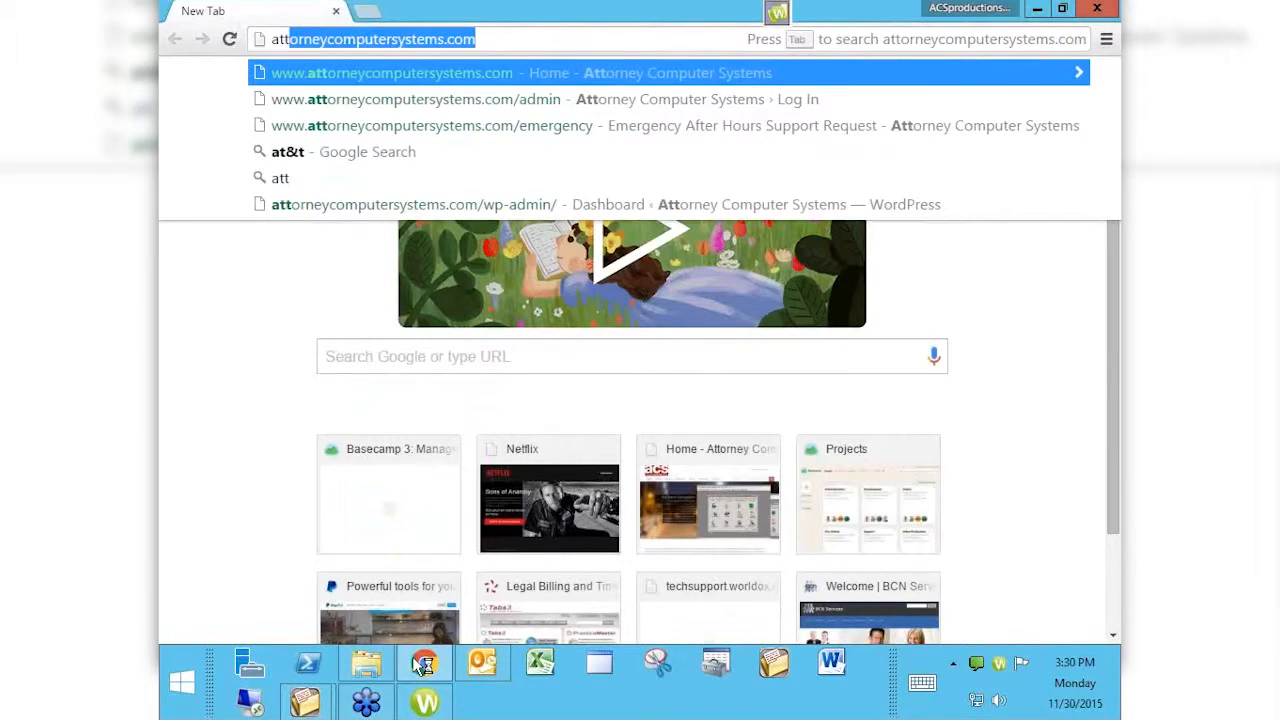
key("Return")
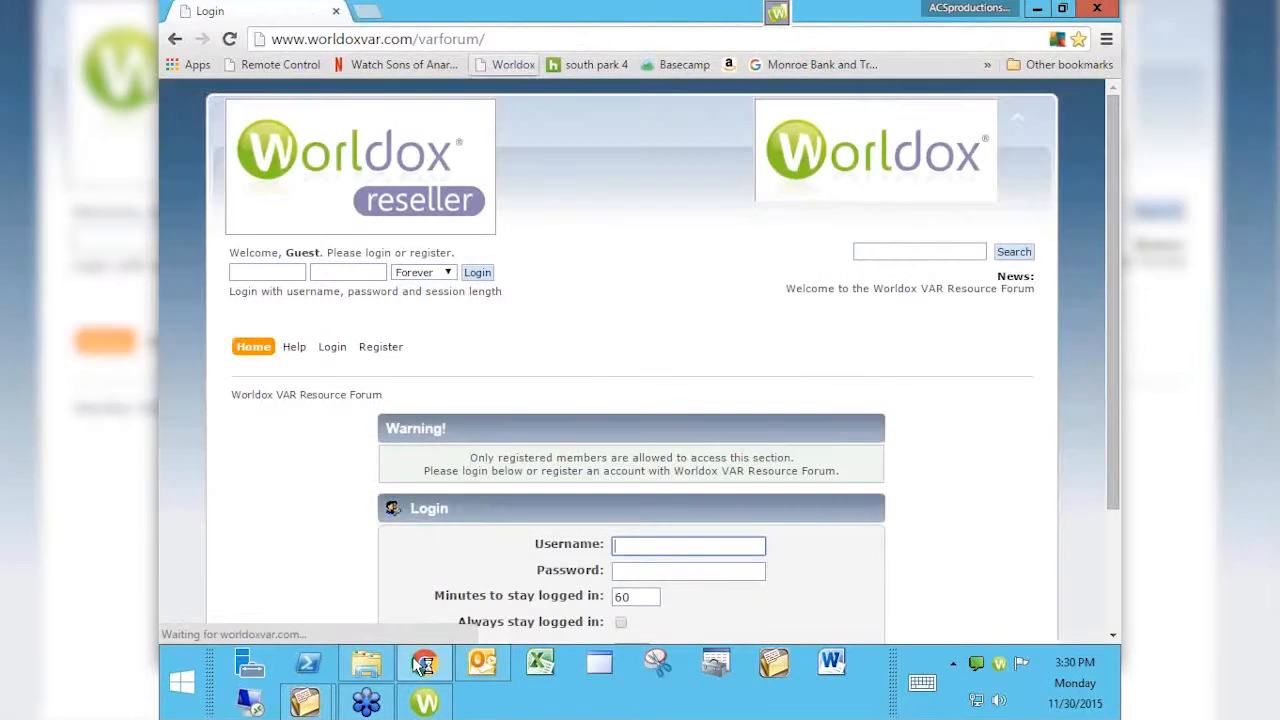
left_click(506, 42)
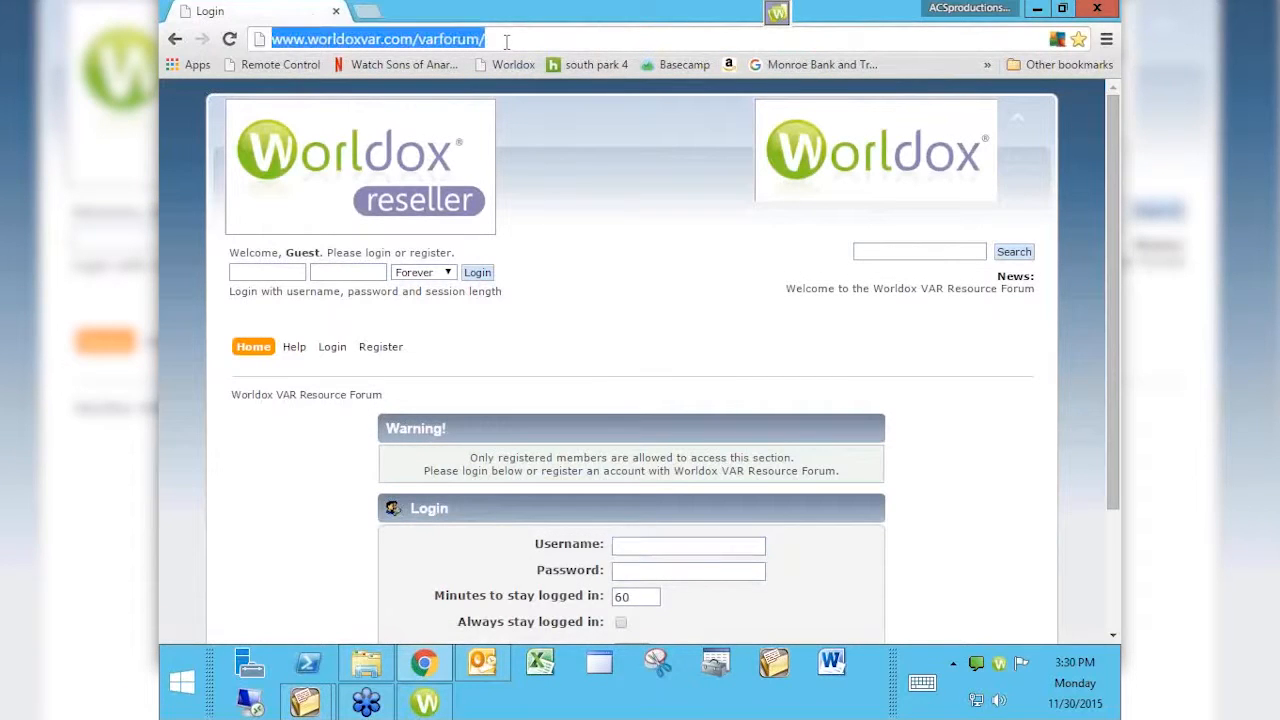
type("attorneycomputersystems.com")
key("Return")
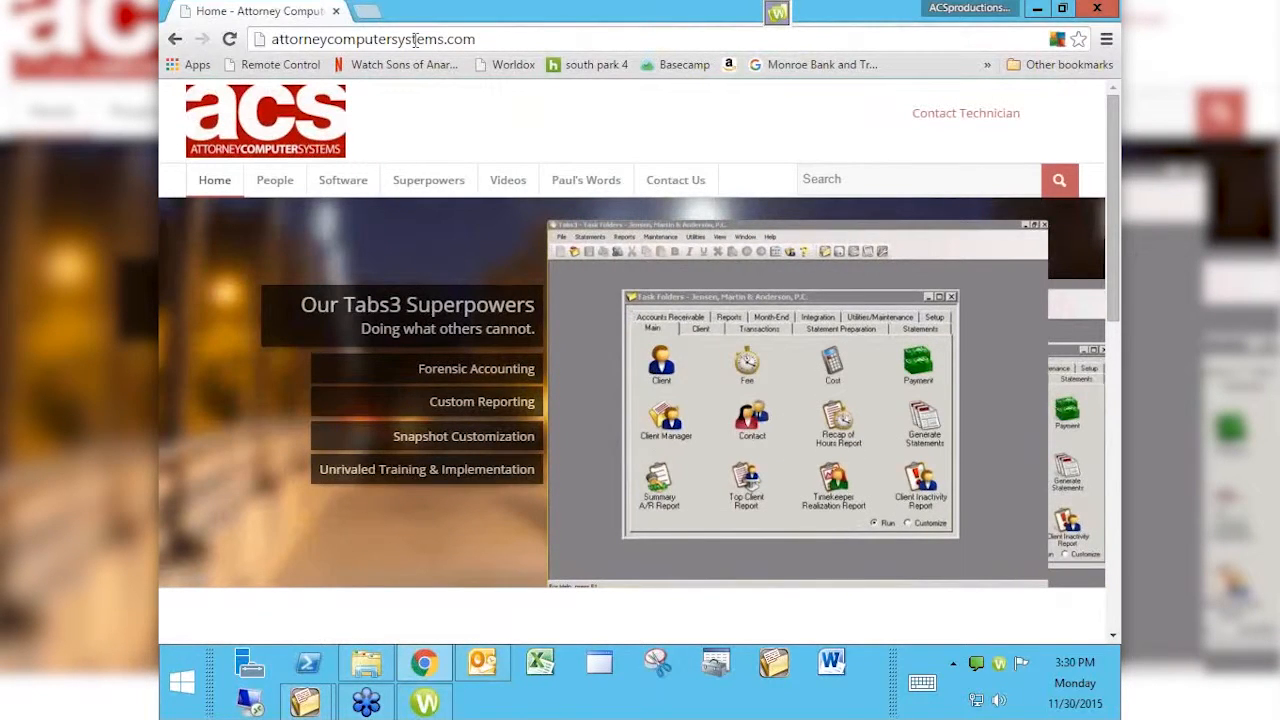
Open the Worldox Virtual User Group Meetings page from the site's Videos section and look through the upcoming session and past recordings.
mouse_move(510, 186)
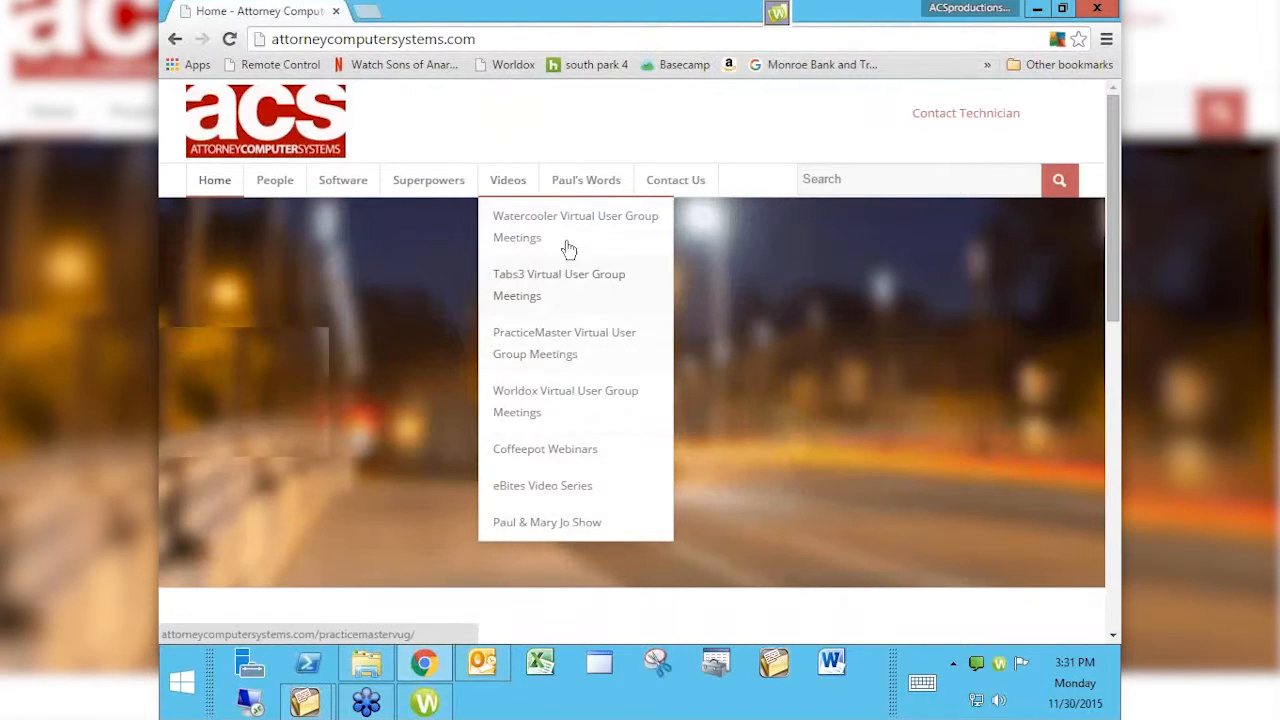
left_click(516, 183)
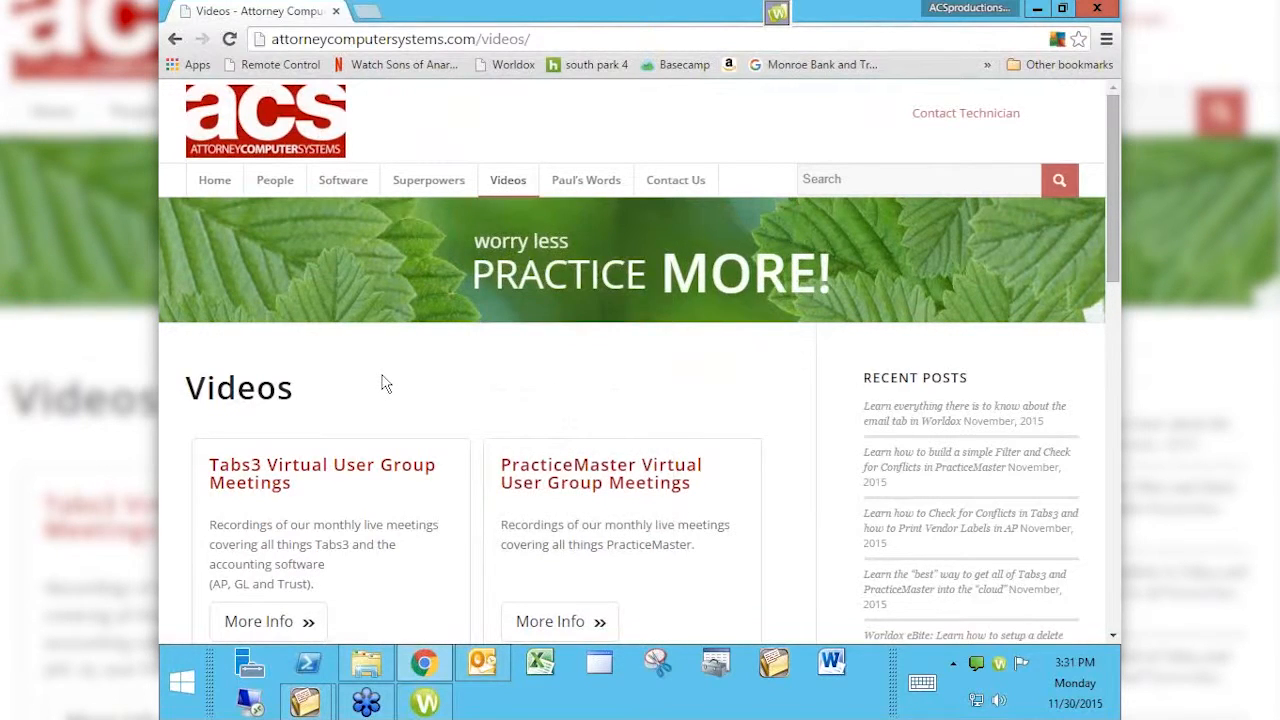
scroll(382, 380, "down", 1)
scroll(382, 380, "down", 3)
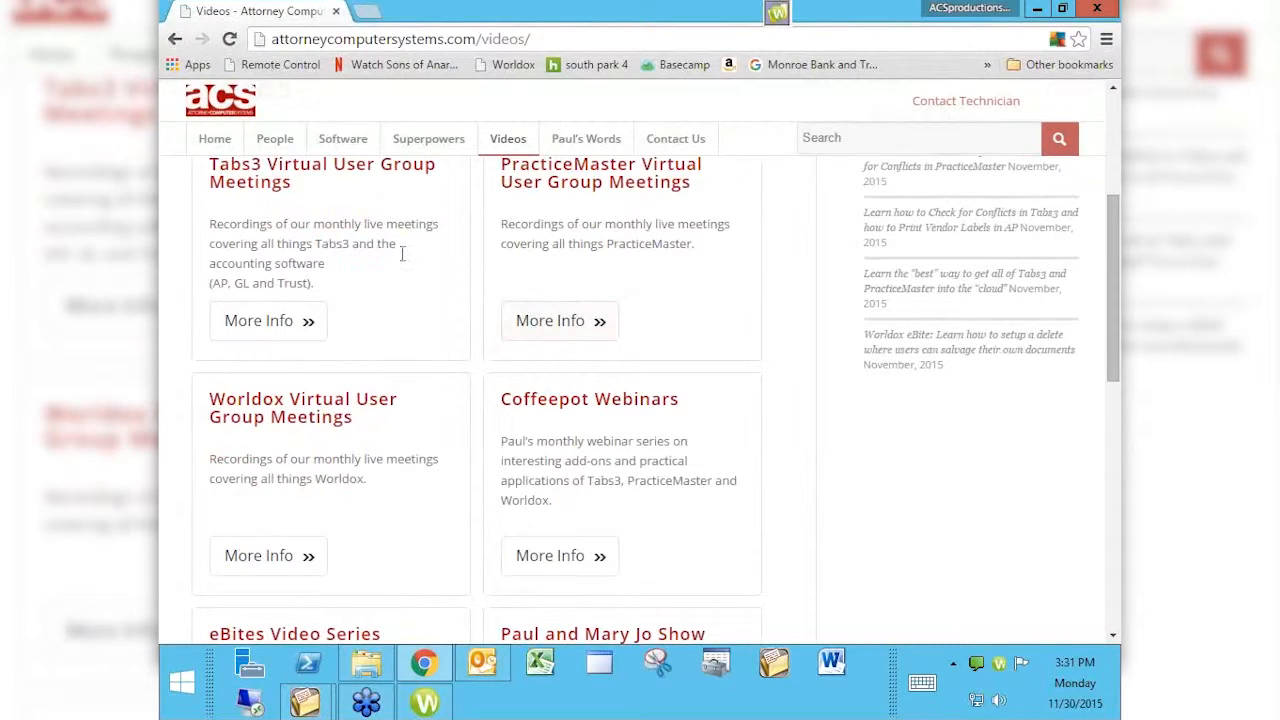
left_click(282, 557)
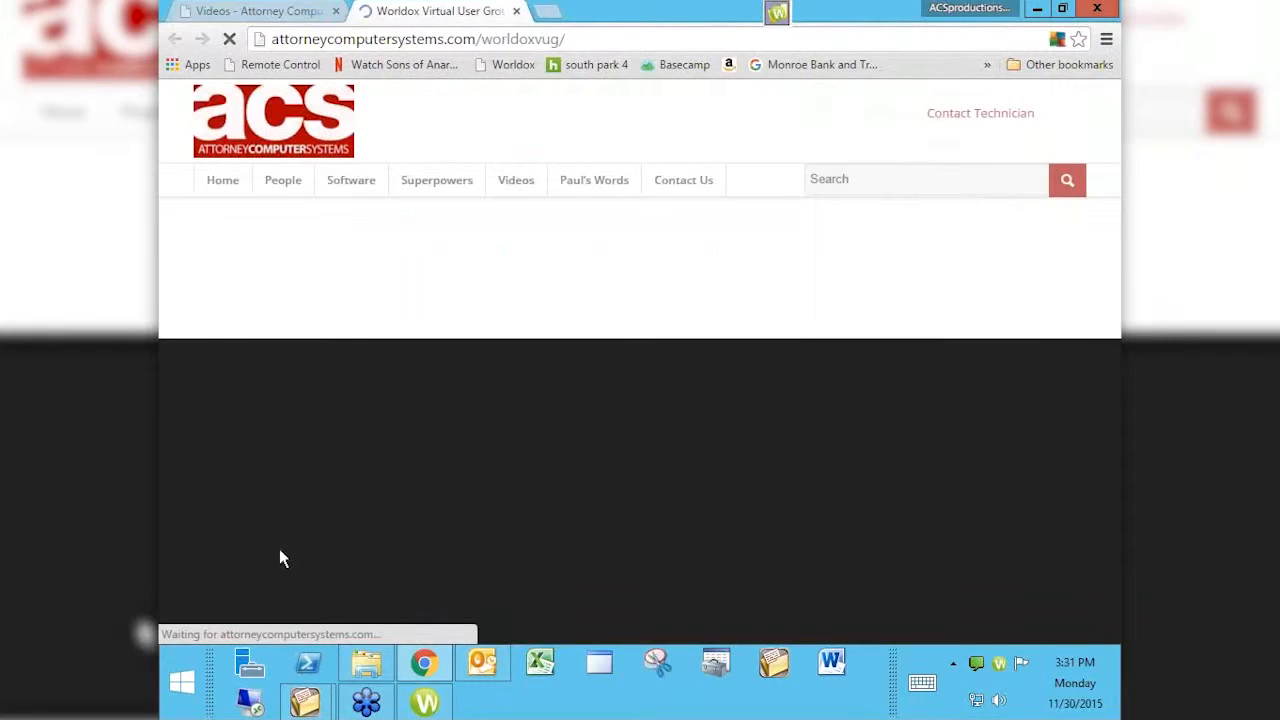
scroll(282, 557, "down", 3)
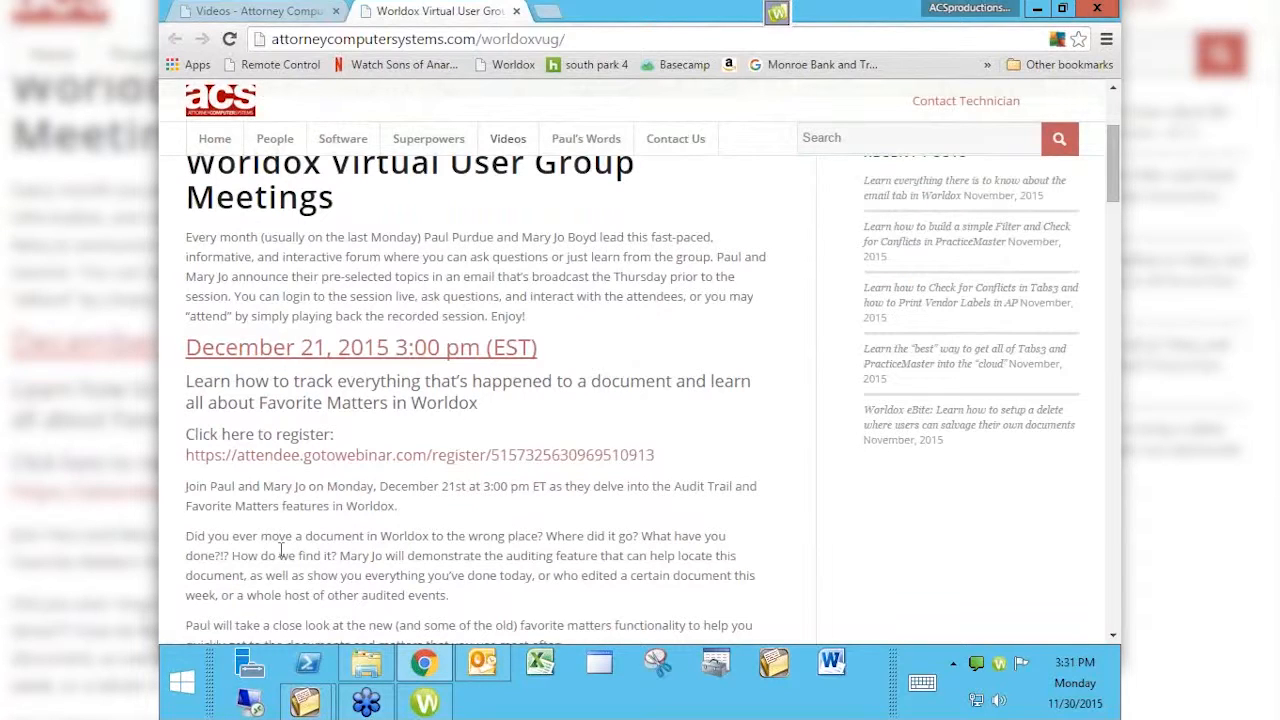
scroll(282, 552, "down", 2)
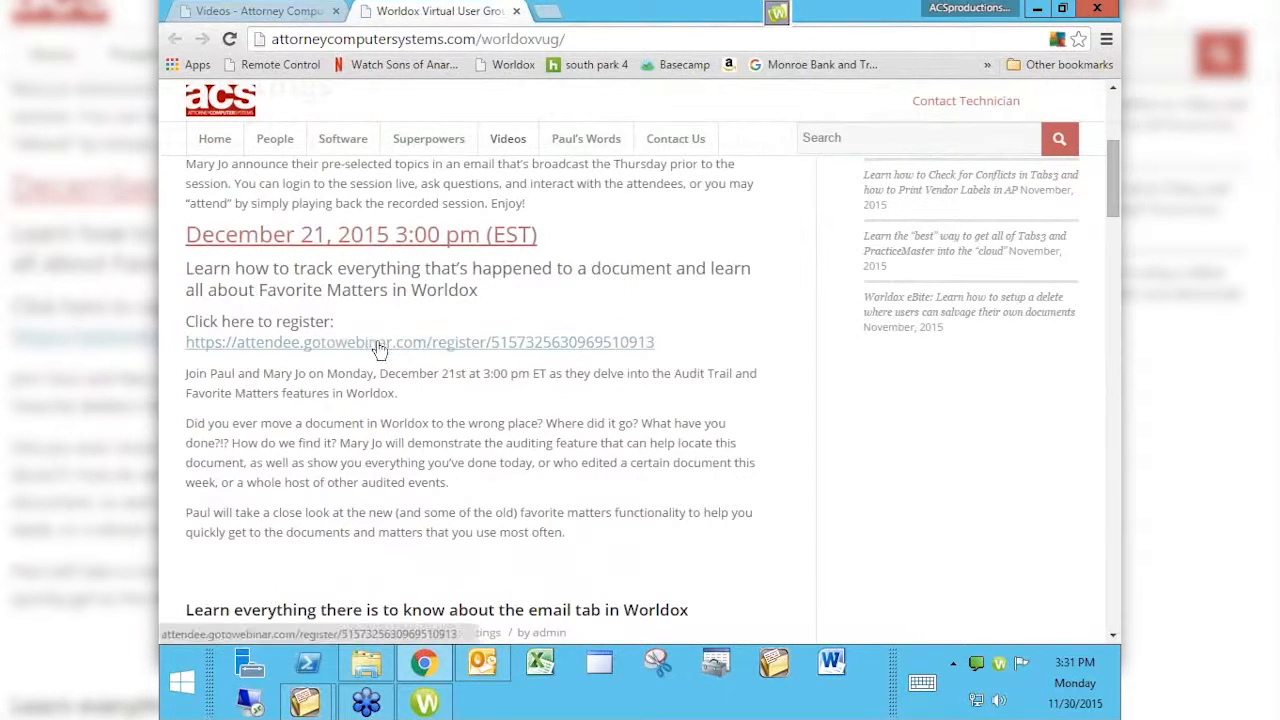
scroll(754, 453, "down", 1)
scroll(754, 453, "down", 6)
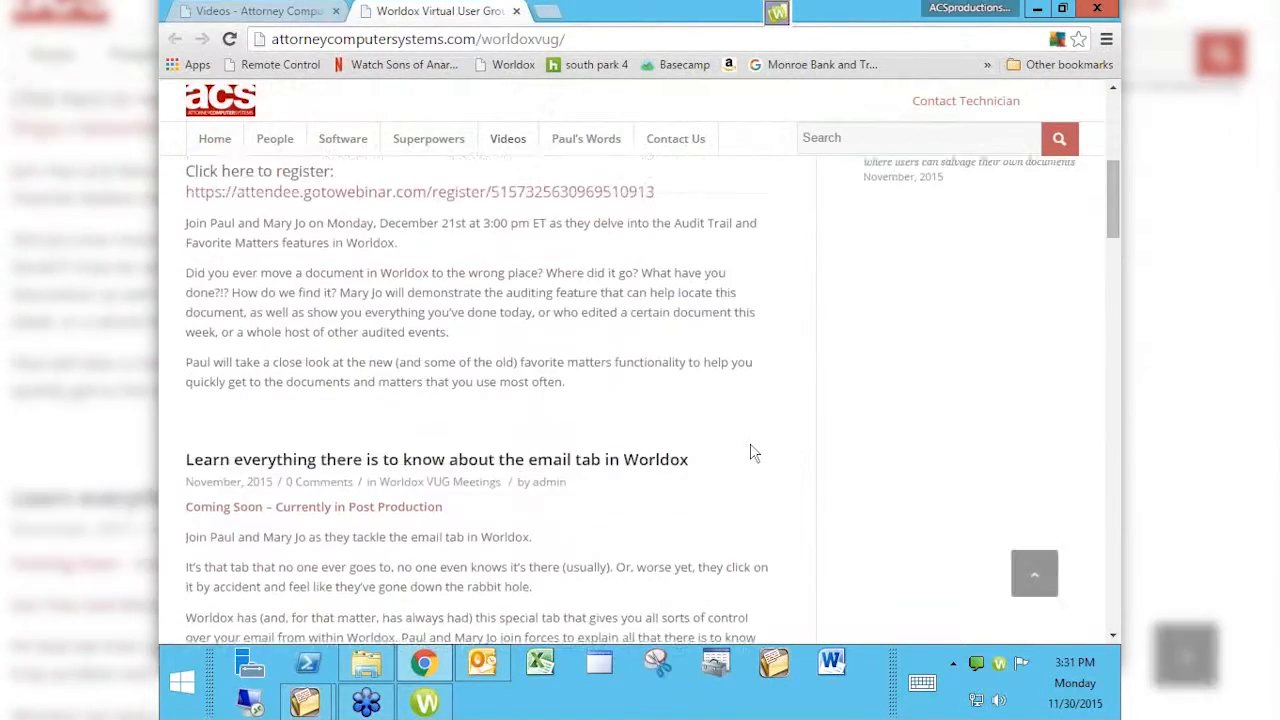
scroll(754, 453, "down", 4)
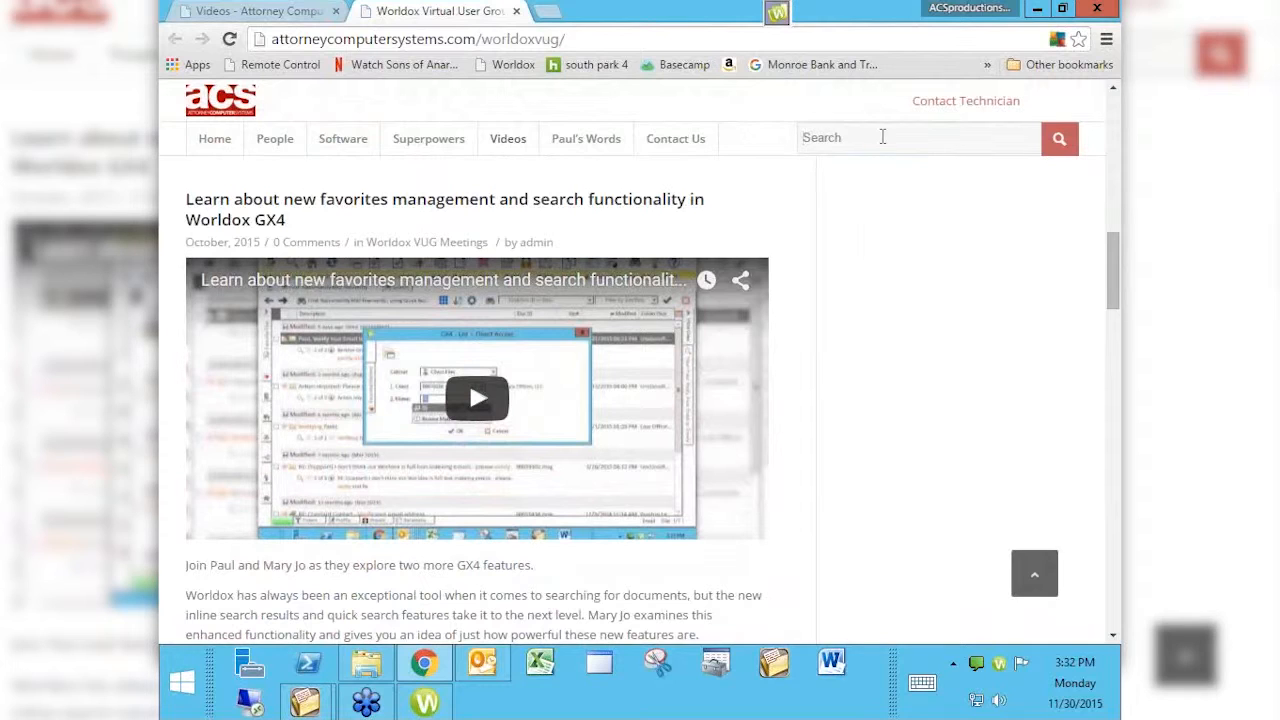
Search the site for "auditing", look over the results and return to the Worldox meetings page.
type("auditing")
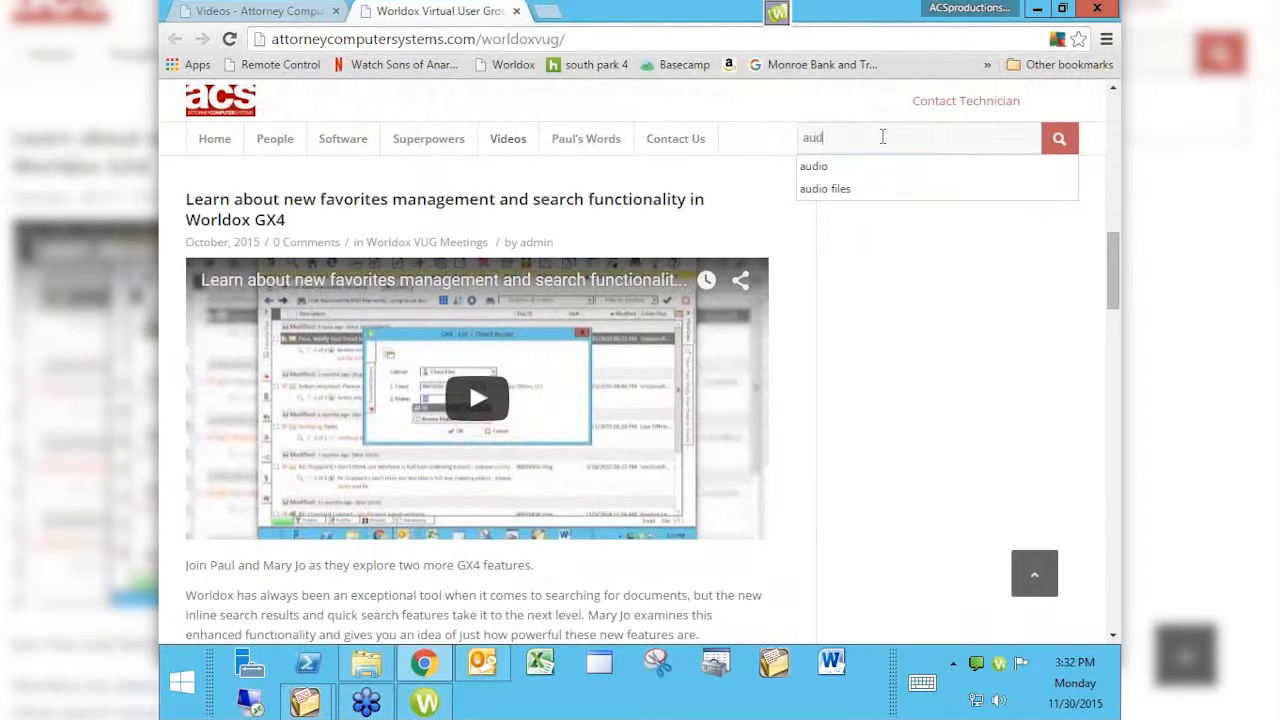
key("Return")
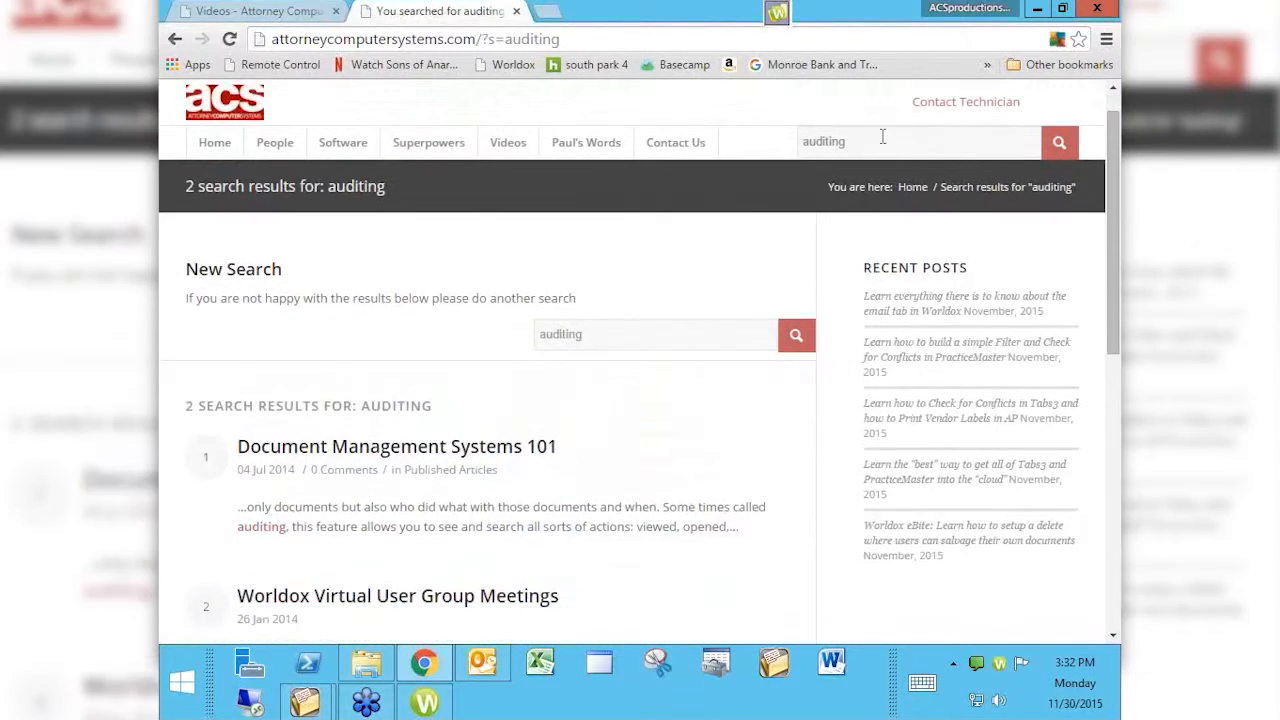
scroll(882, 137, "down", 3)
scroll(882, 137, "up", 3)
key("alt+Left")
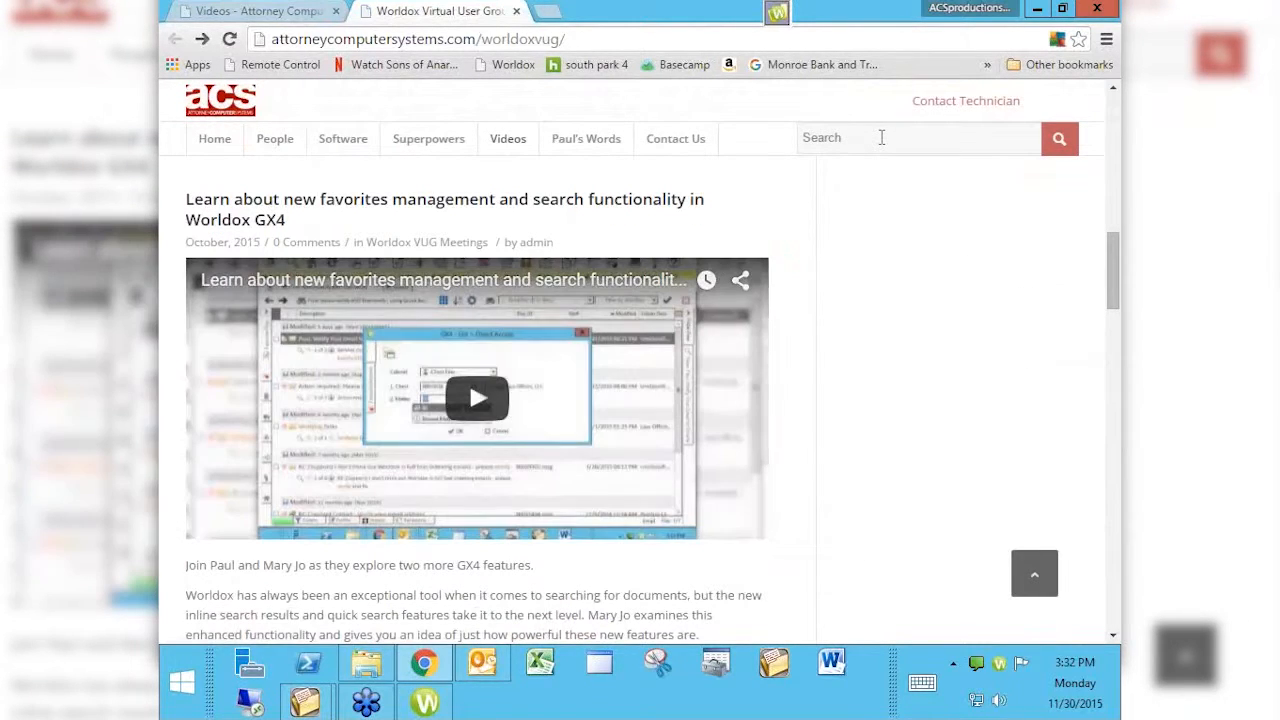
Search the site for "search" and browse the listed articles and recordings.
left_click(881, 137)
type("search")
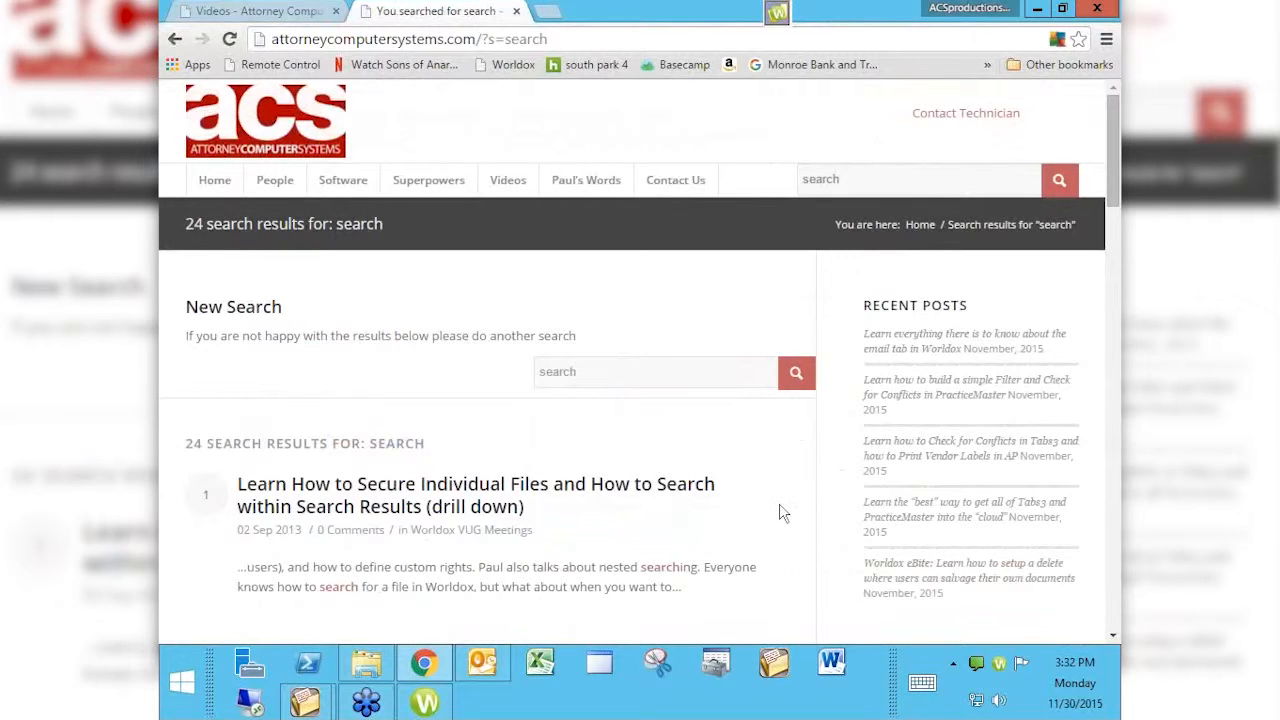
scroll(783, 513, "down", 3)
scroll(783, 513, "down", 5)
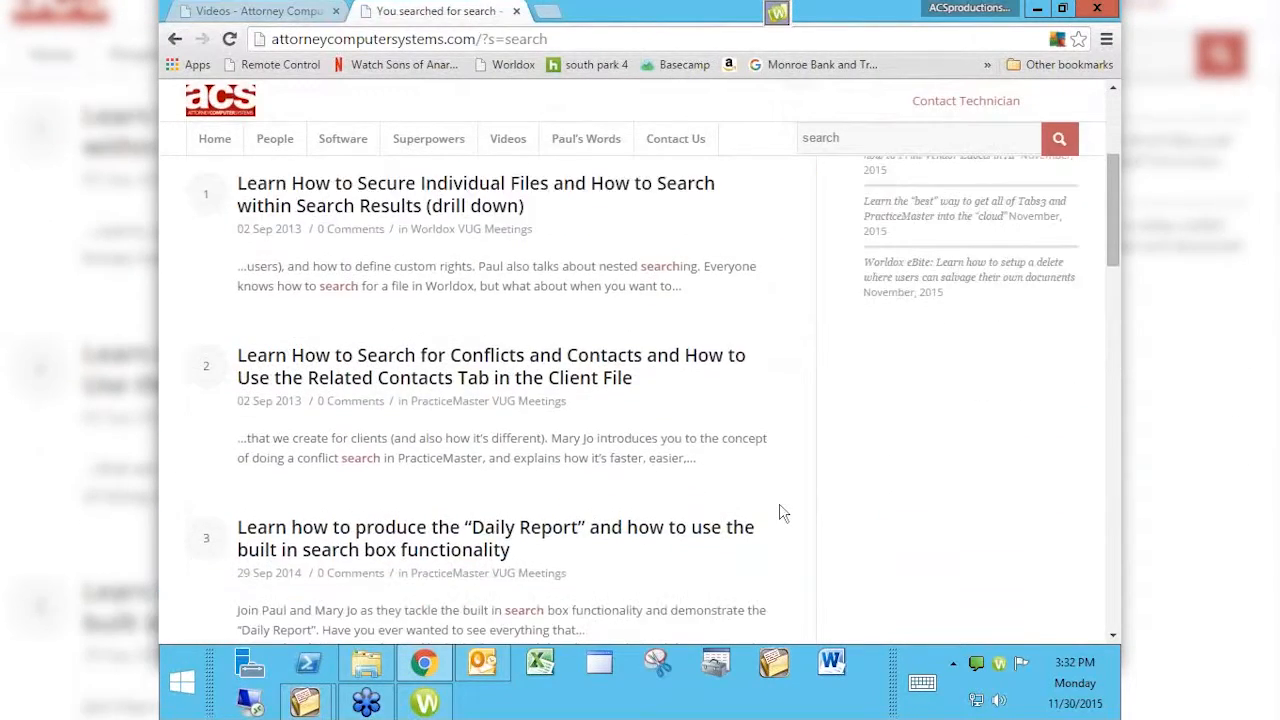
scroll(783, 513, "down", 1)
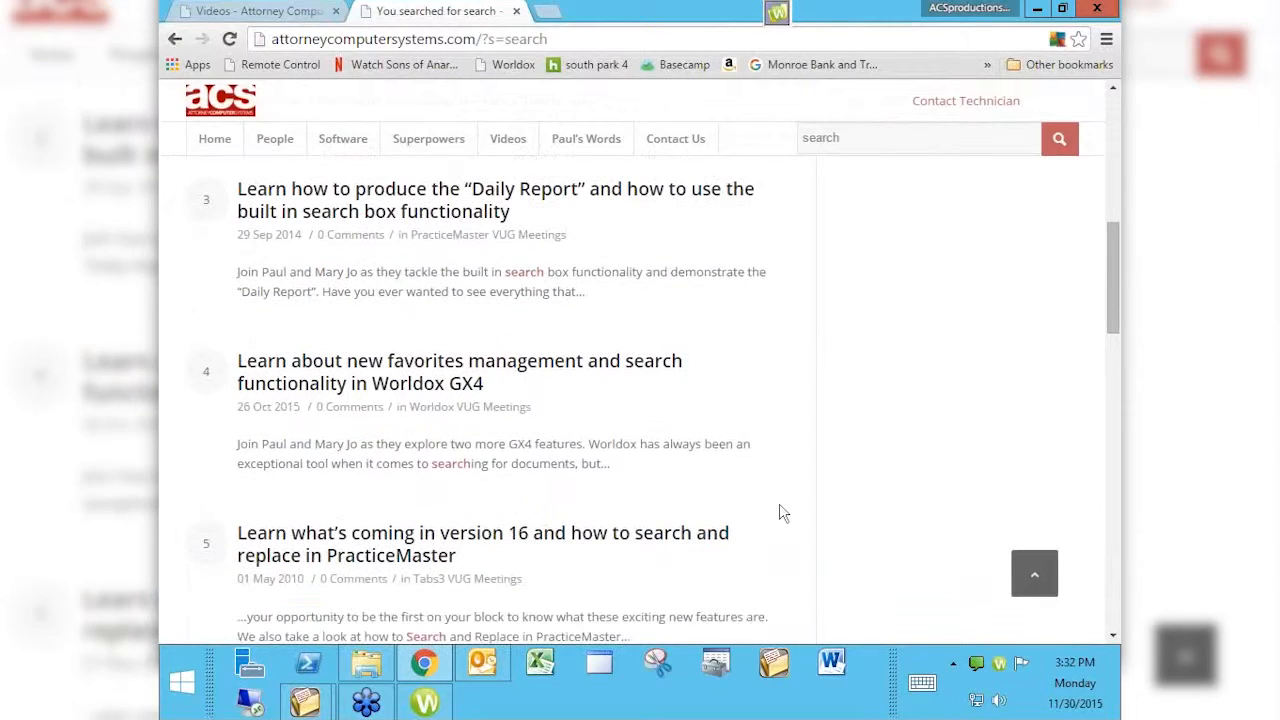